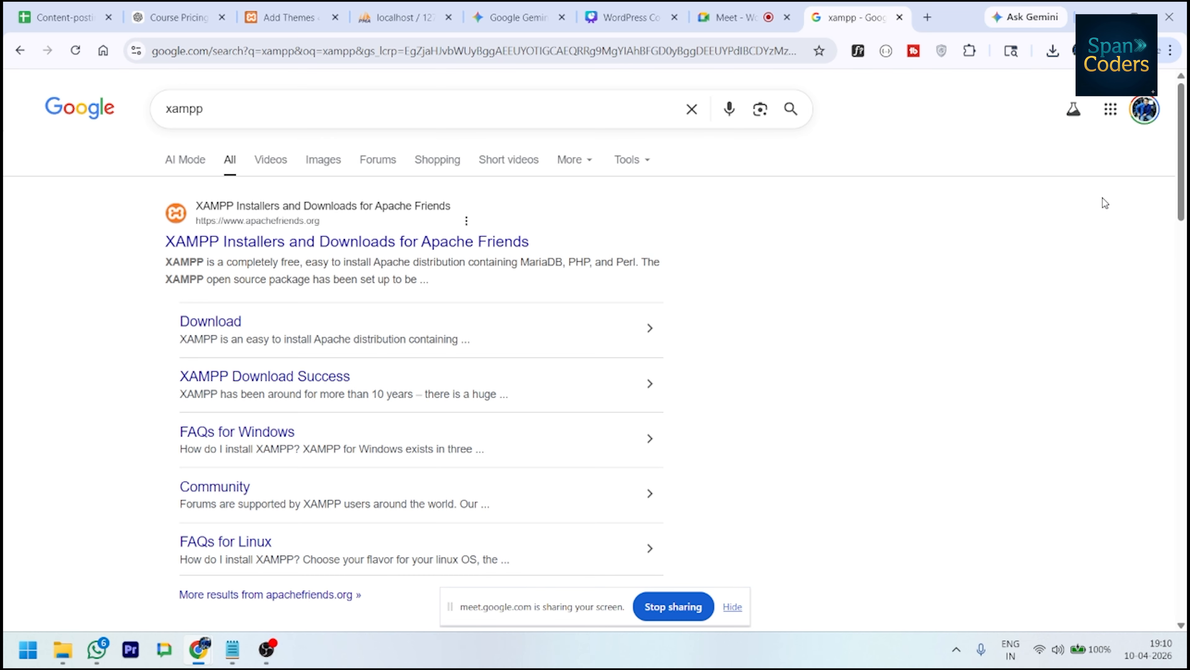
# - Open the Apache Friends XAMPP page showing Windows/Linux 8.2.12 and OS X 8.2.4 installers
pyautogui.click(424, 234)
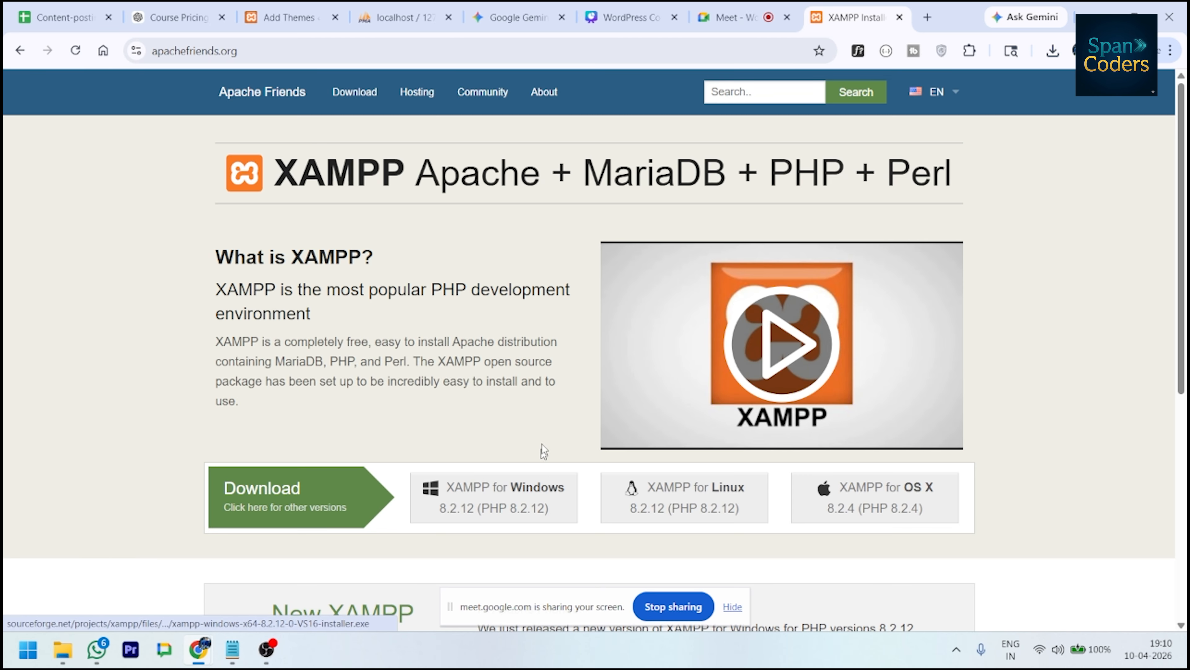
pyautogui.scroll(-7, 543, 451)
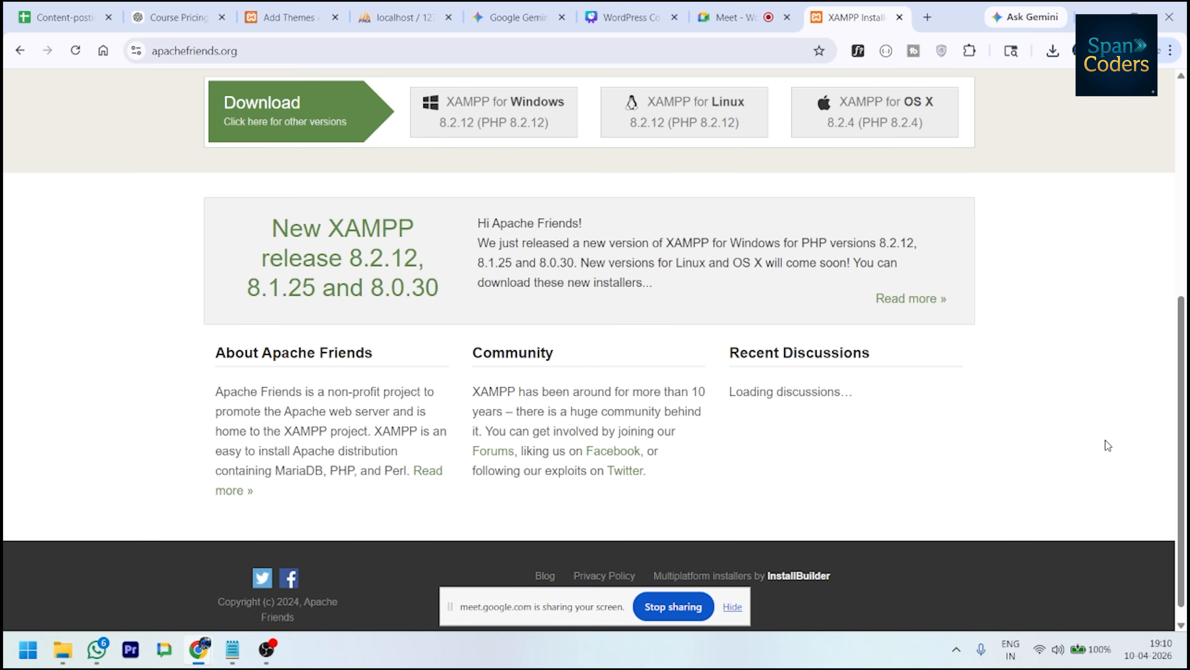
pyautogui.scroll(5, 1106, 440)
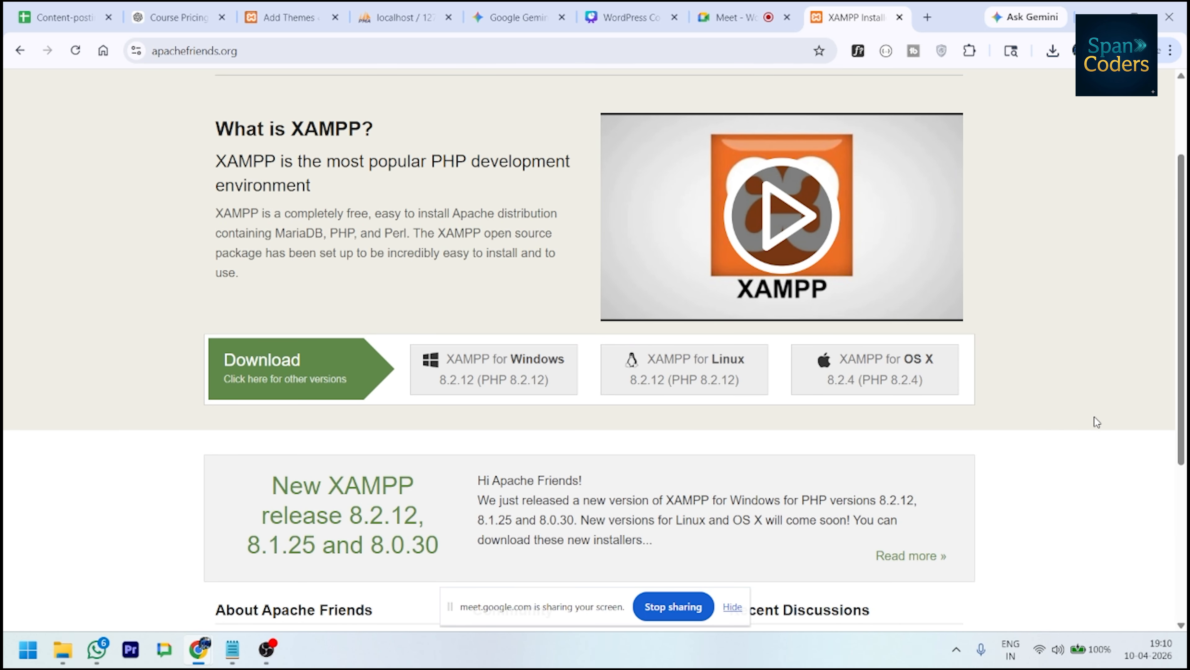
pyautogui.scroll(3, 1095, 419)
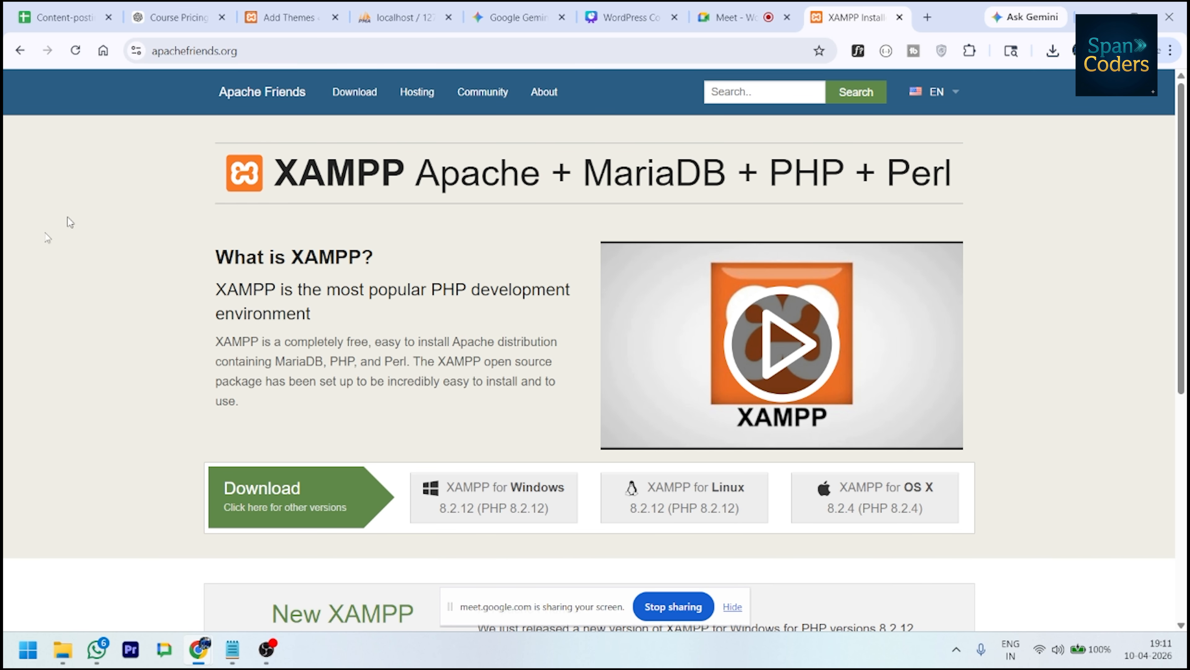
# - Launch XAMPP Control Panel from a Start search for 'xampp' and confirm Apache and MySQL are running
pyautogui.click(28, 649)
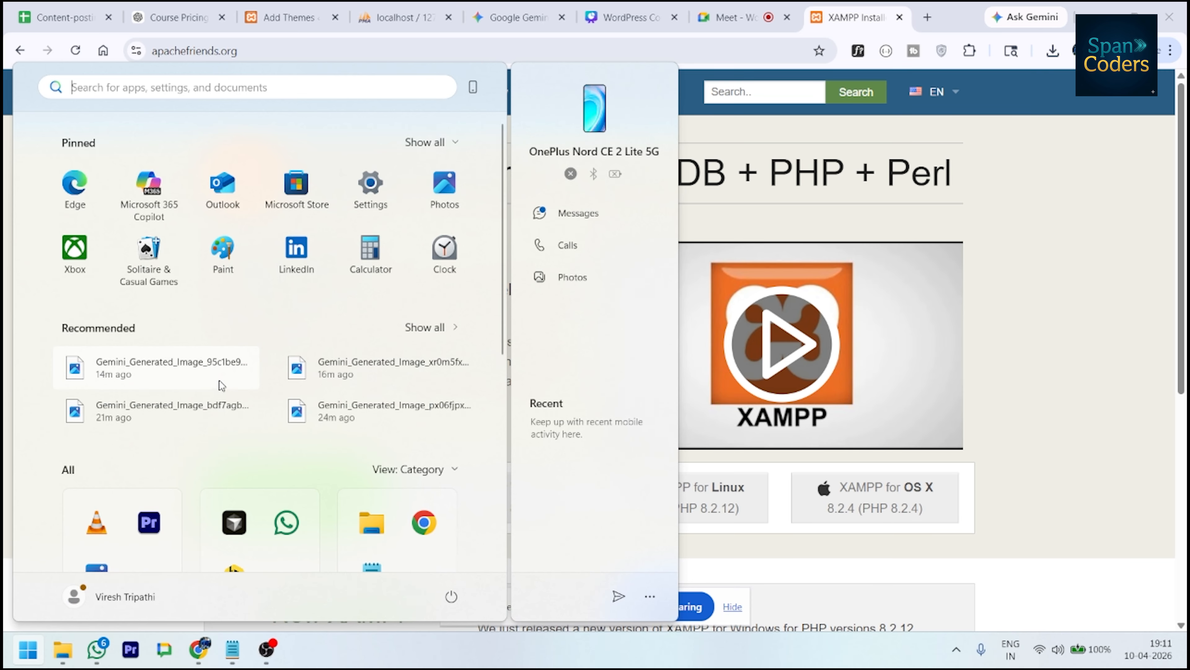
pyautogui.click(260, 90)
pyautogui.write('xampp')
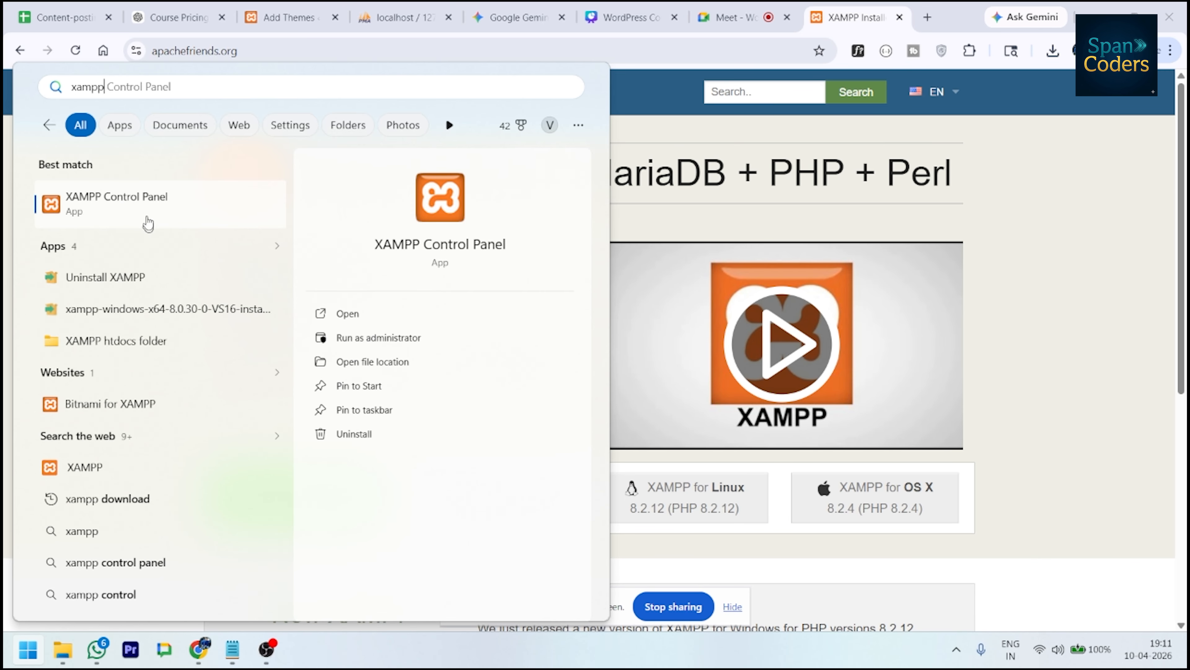
pyautogui.click(146, 219)
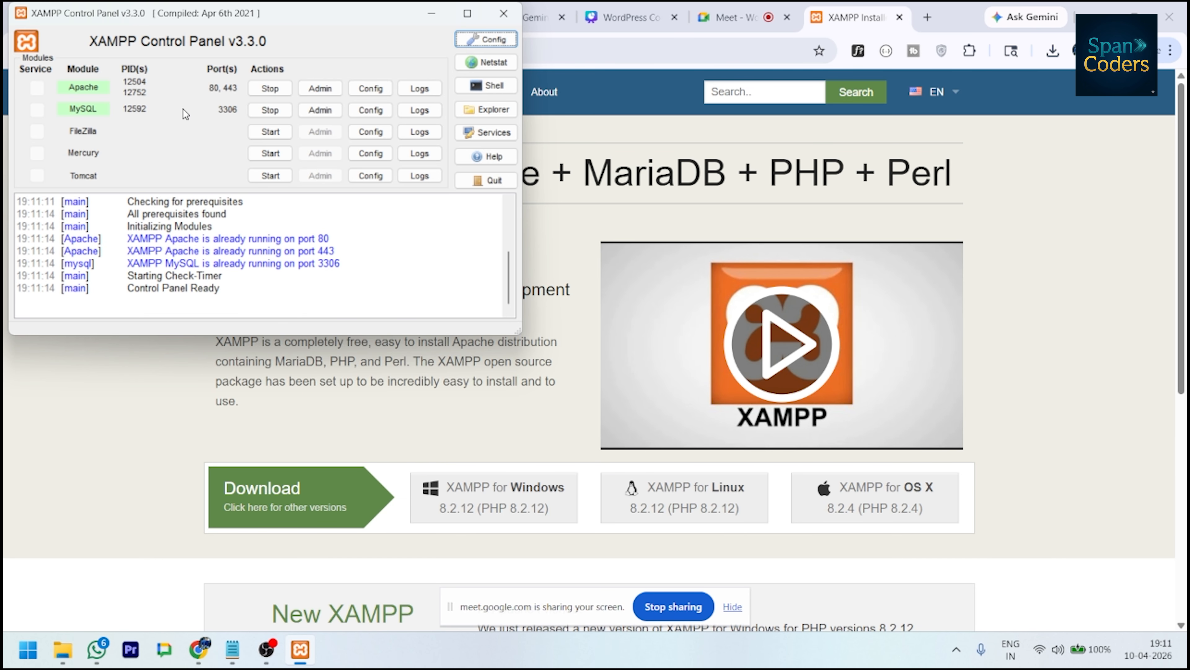
# - Load wordpress.com and wordpress.org in browser tabs
pyautogui.click(1173, 277)
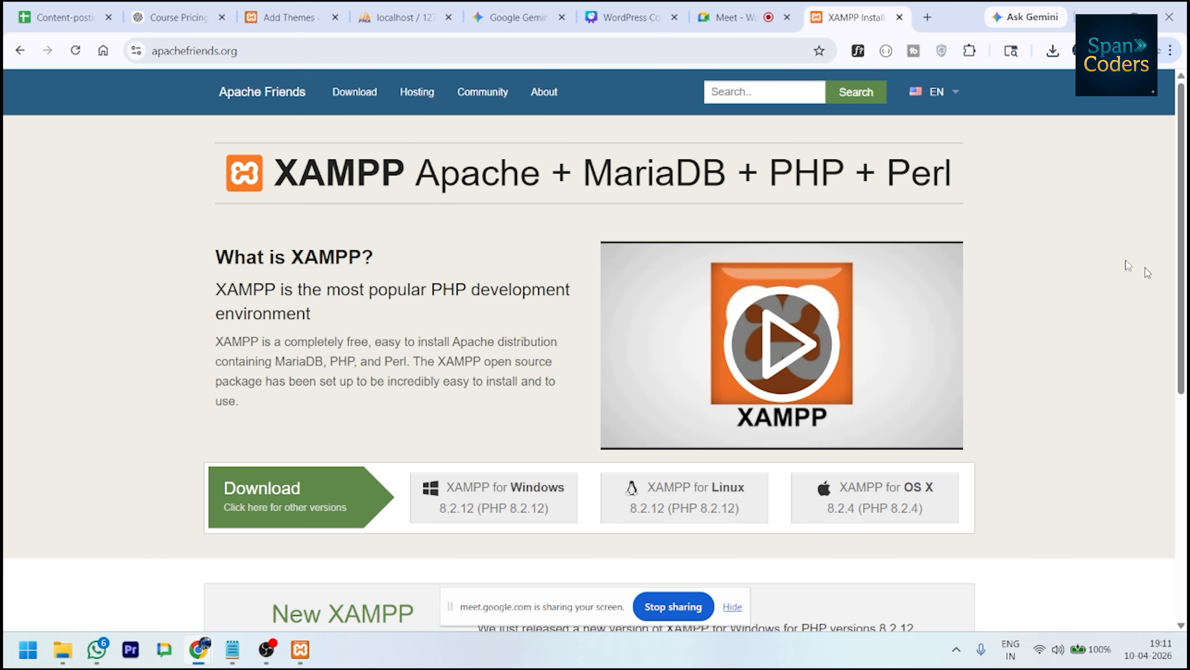
pyautogui.click(927, 17)
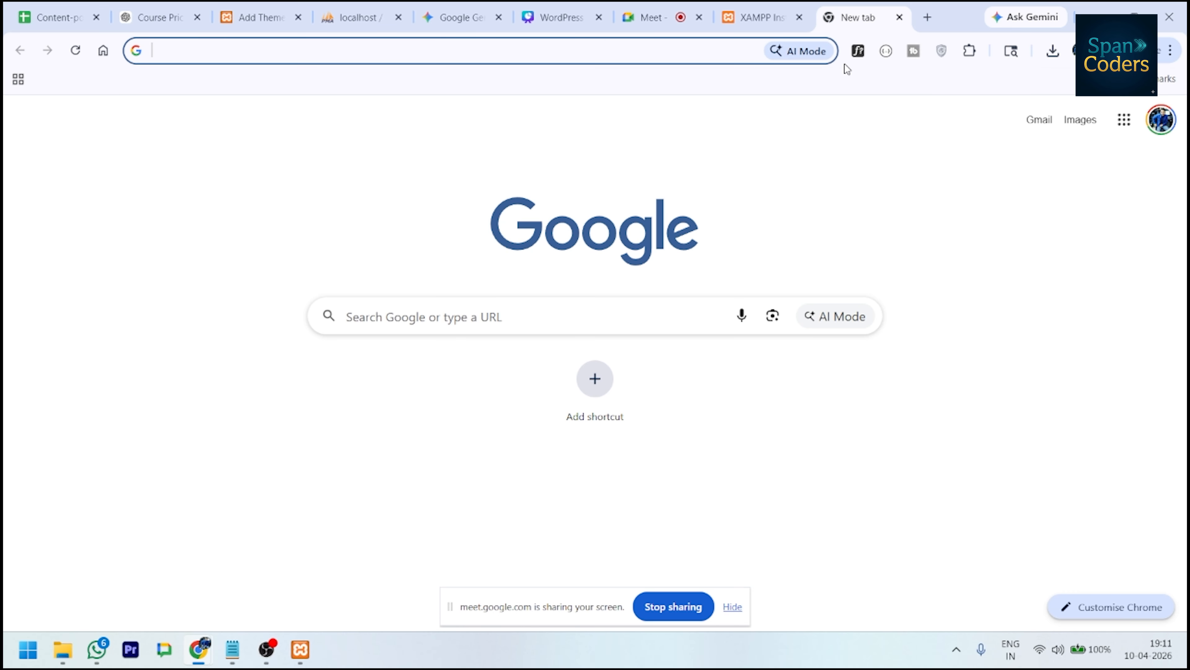
pyautogui.write('wrodpre')
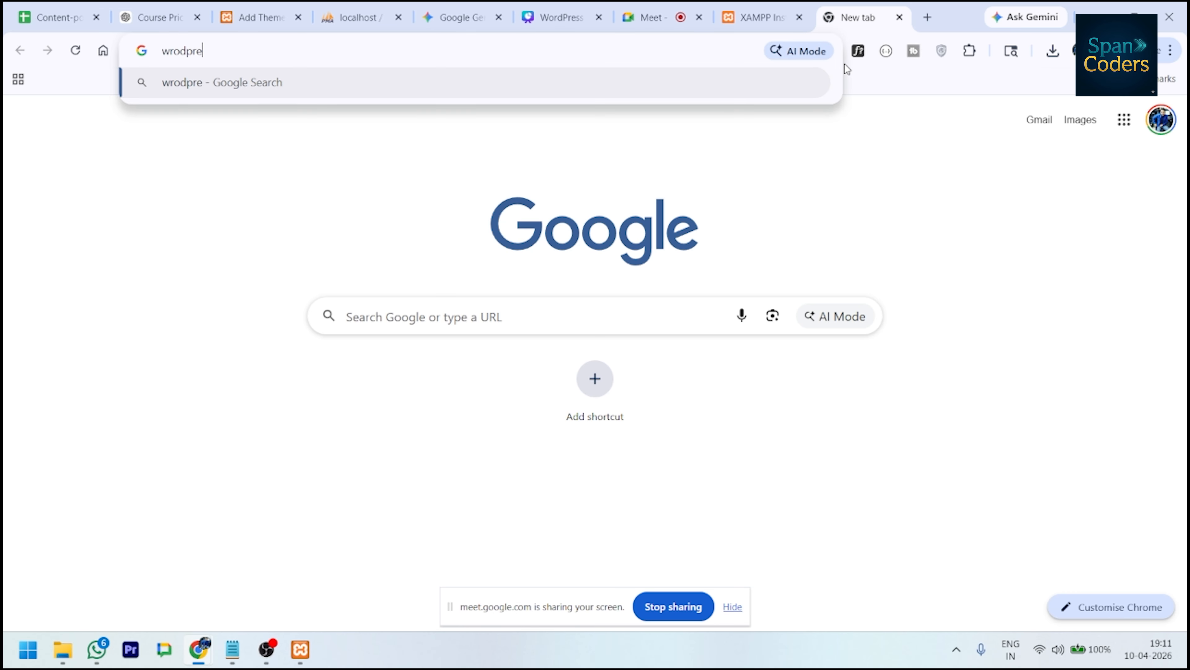
pyautogui.write('ss.com')
pyautogui.press('Return')
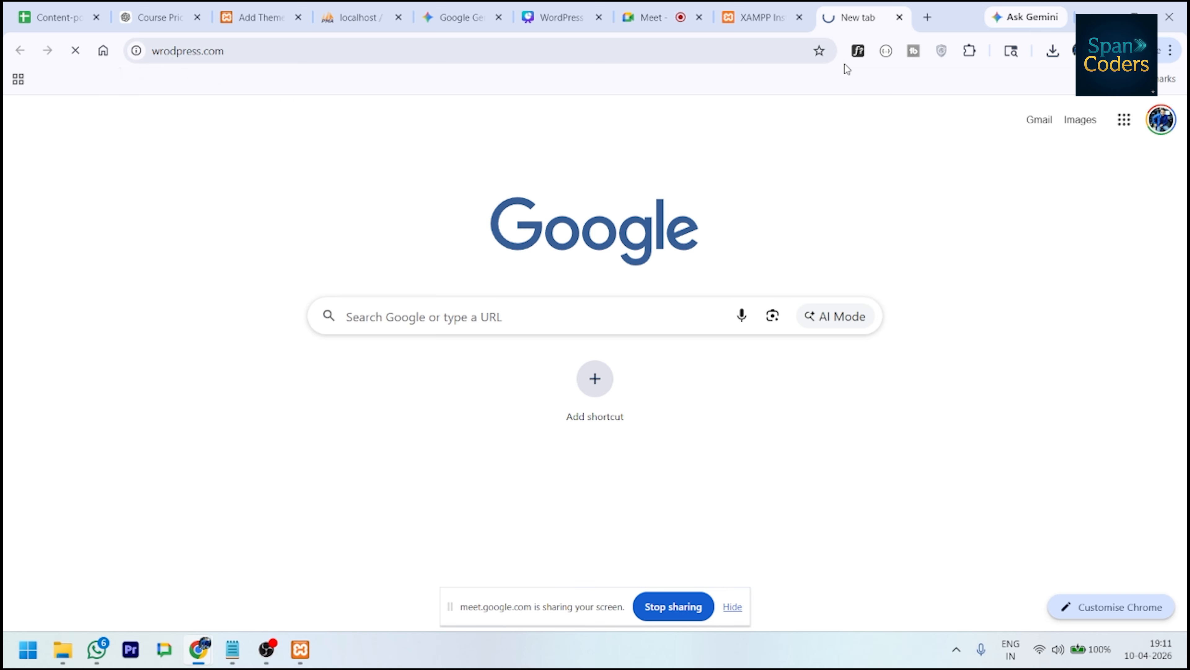
pyautogui.write('wordpress.or')
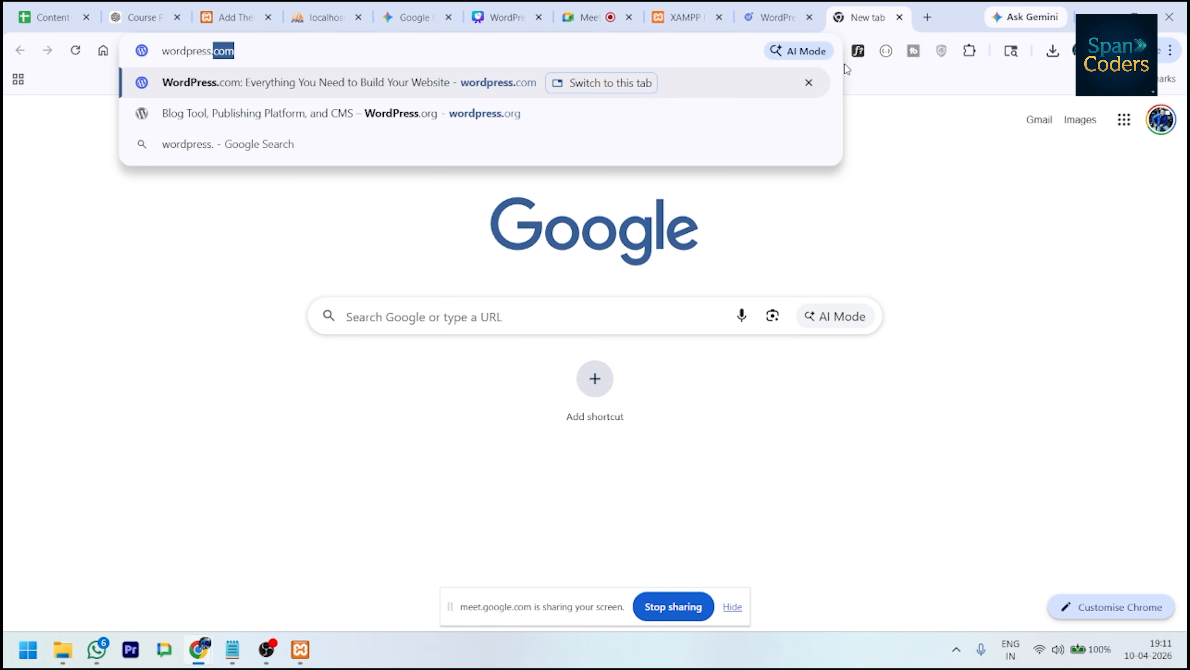
pyautogui.press('Return')
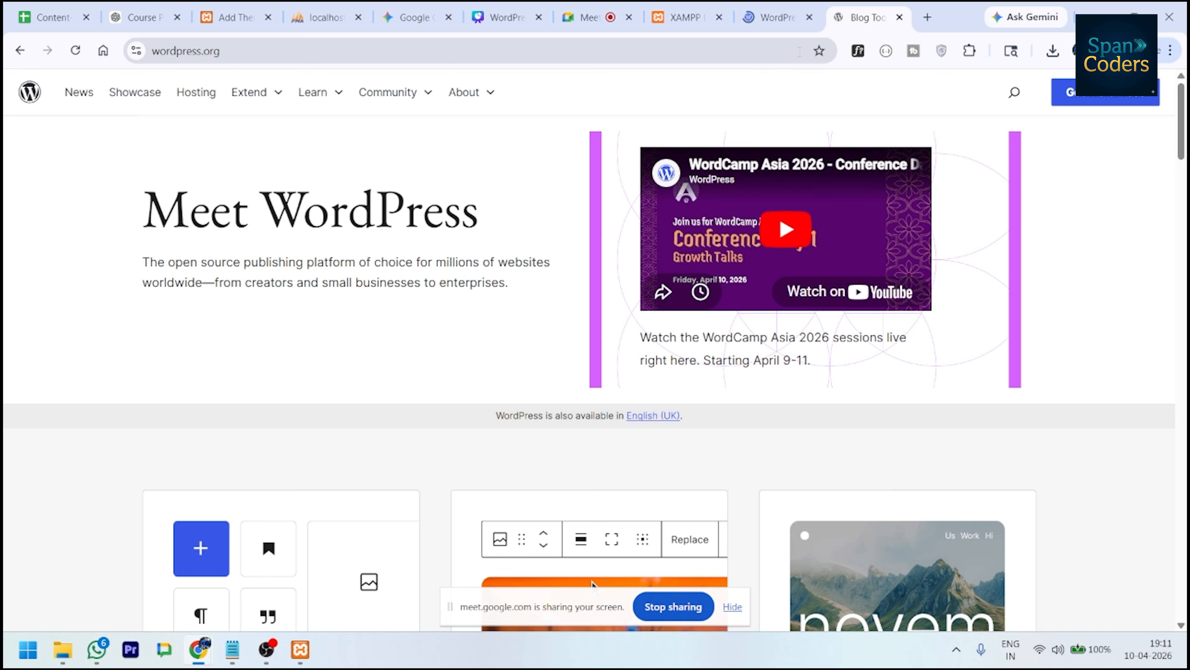
# - Compare the WordPress.com and WordPress.org pages and go to the Get WordPress download page
pyautogui.click(770, 18)
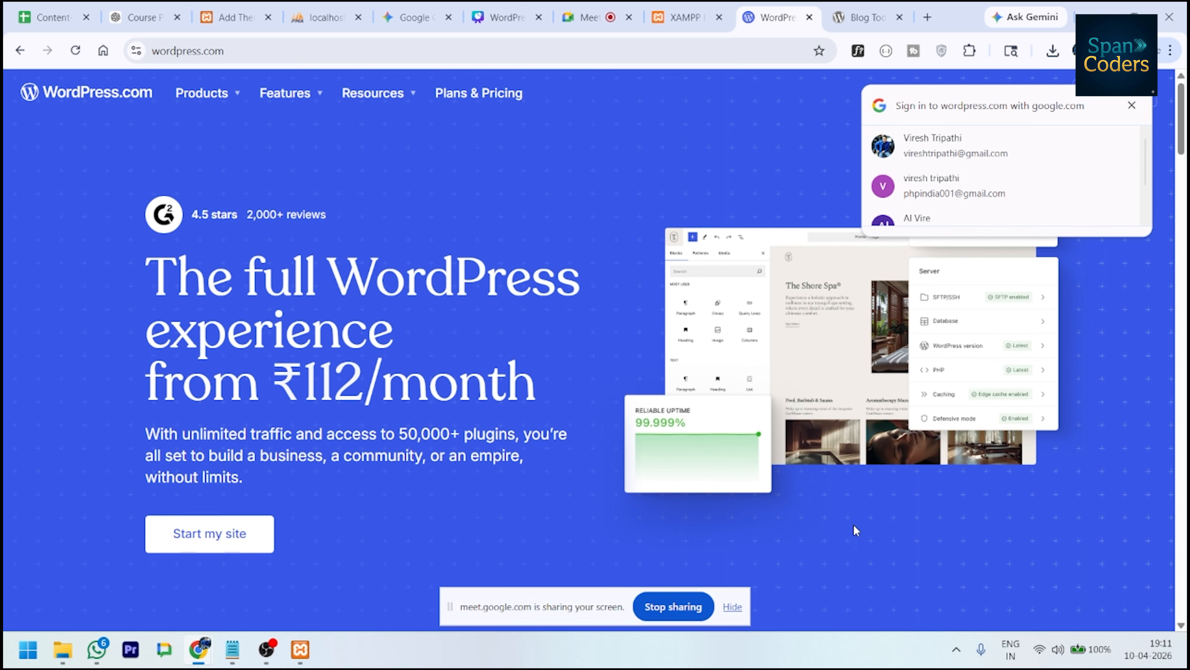
pyautogui.scroll(-5, 858, 521)
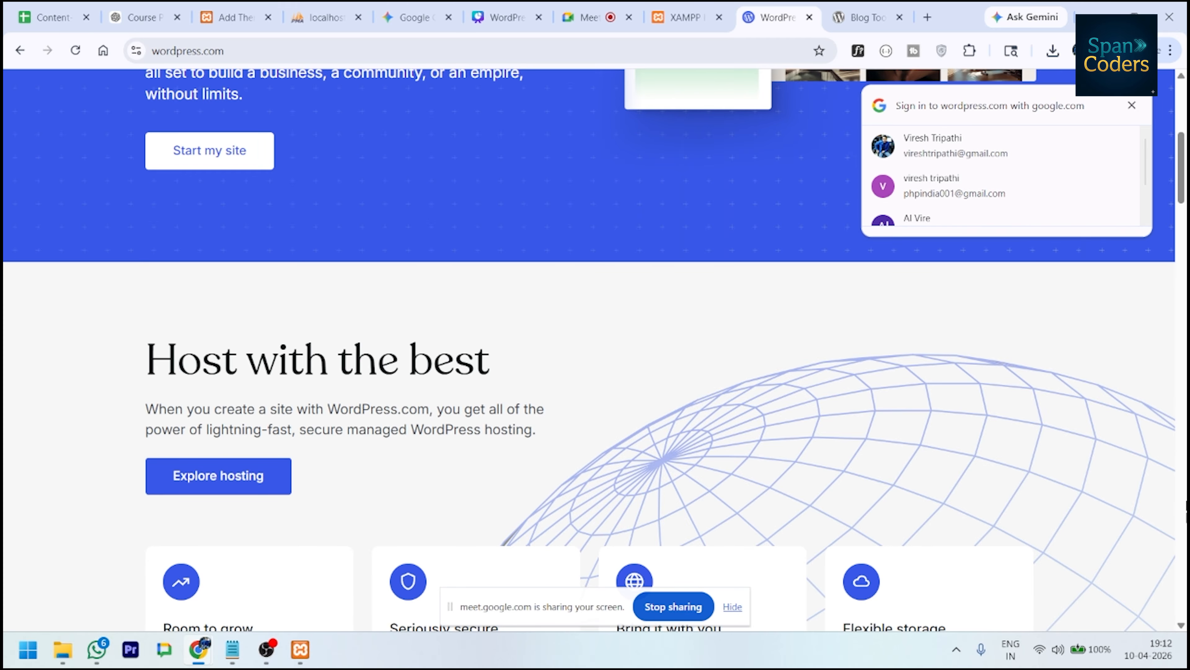
pyautogui.click(852, 9)
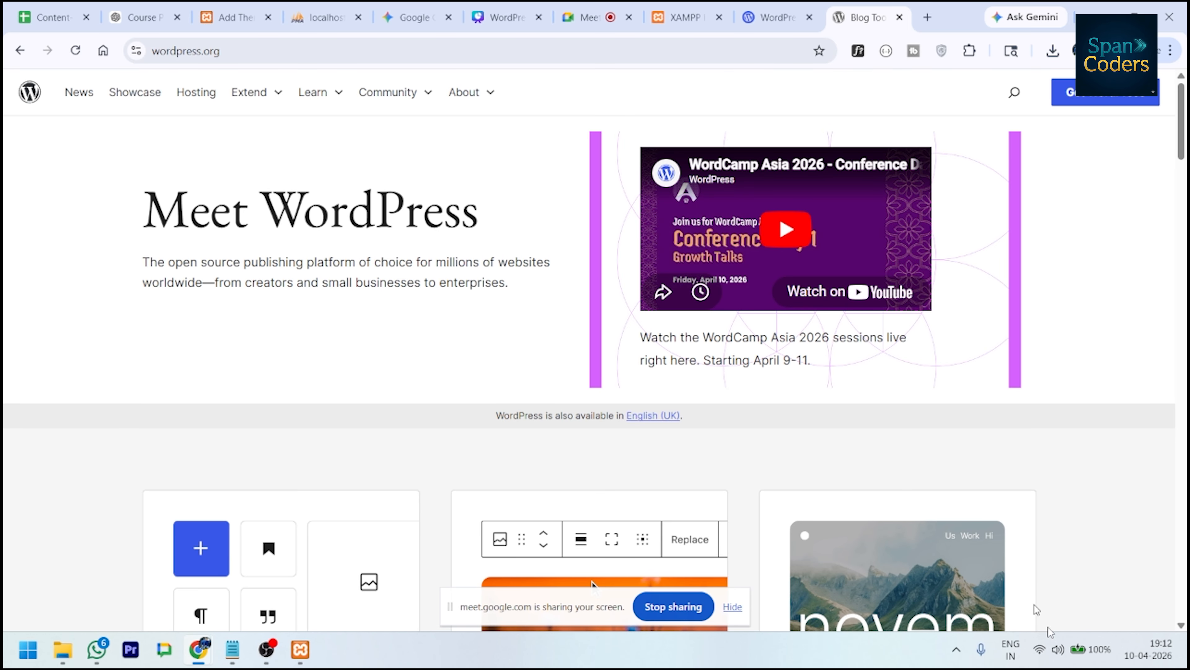
pyautogui.scroll(-15, 894, 479)
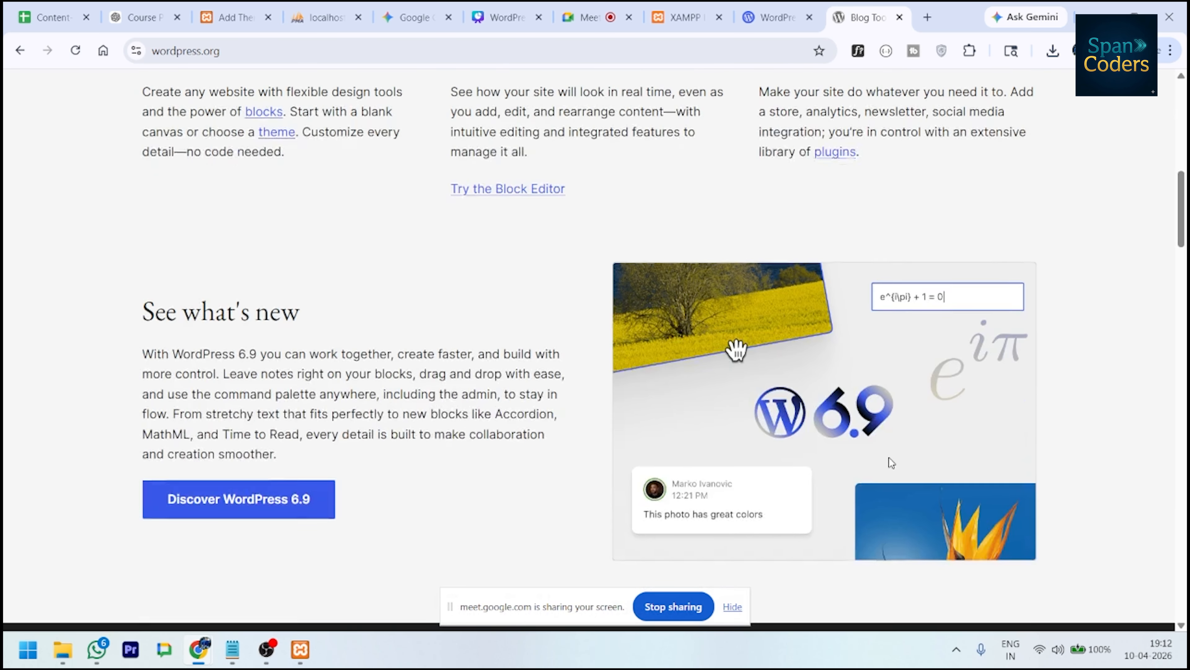
pyautogui.scroll(-20, 889, 459)
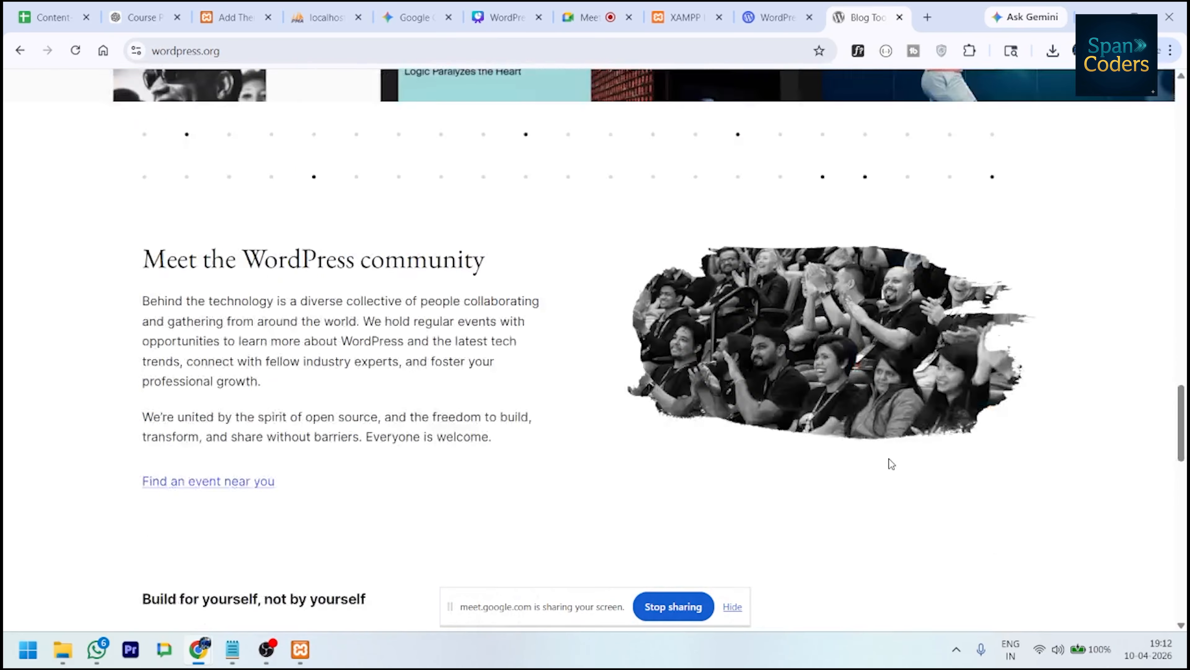
pyautogui.scroll(8, 889, 462)
pyautogui.scroll(20, 915, 445)
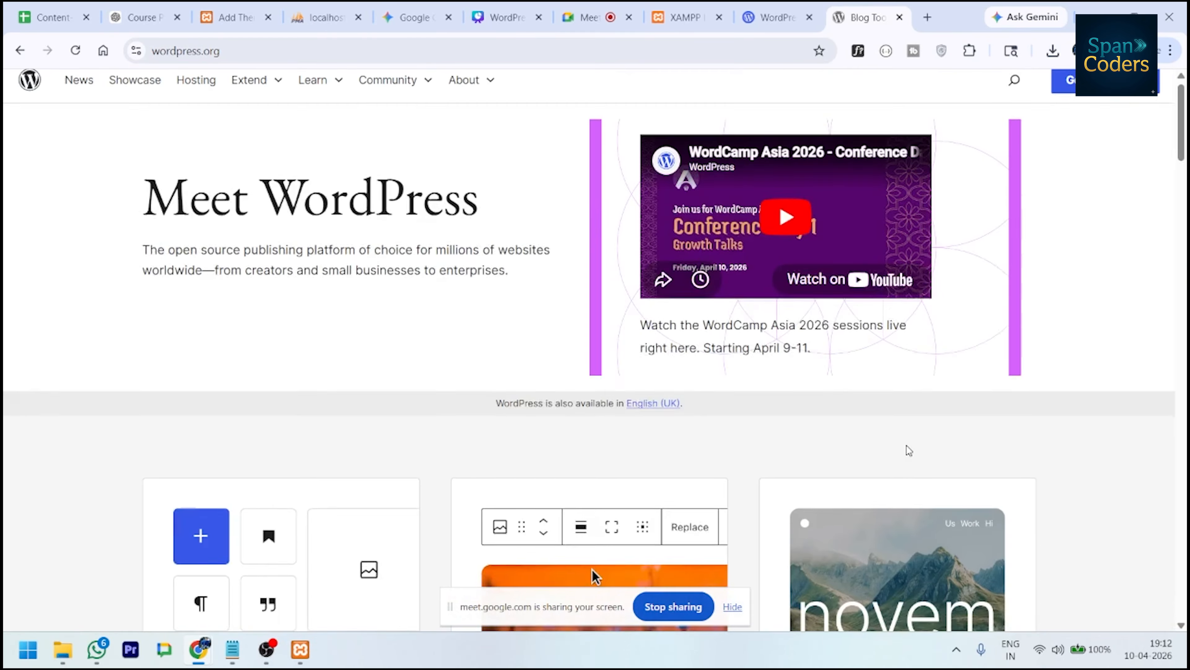
pyautogui.click(1069, 98)
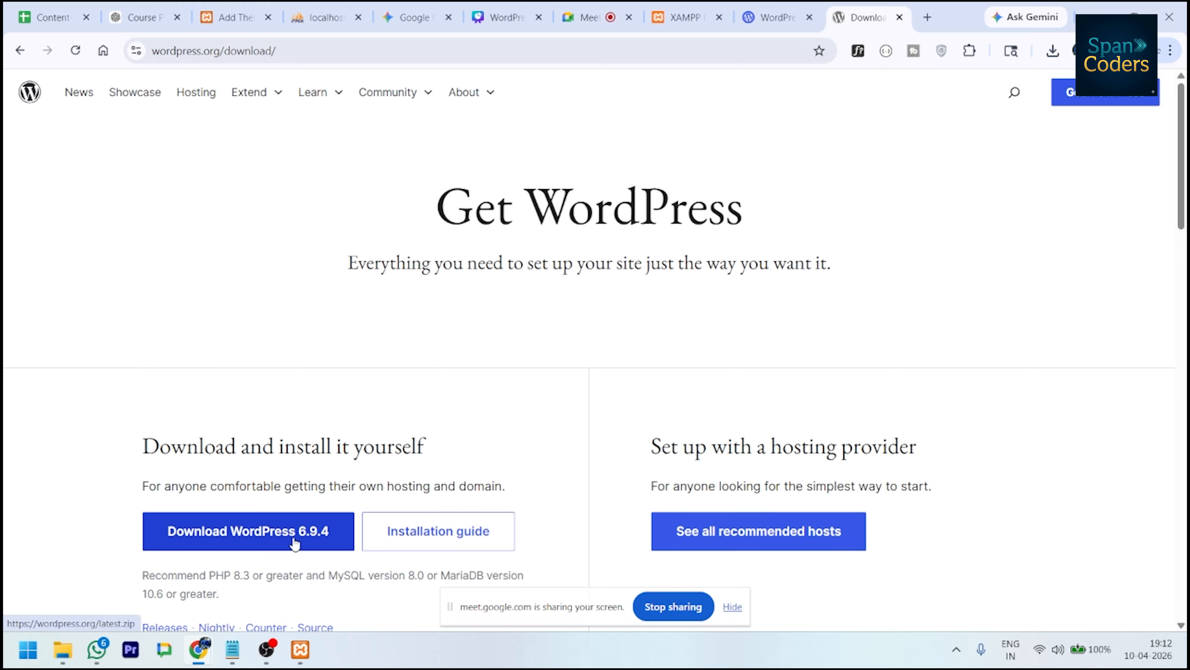
# - Download wordpress-6.9.4.zip, confirm it in the downloads list, and open File Explorer on Documents
pyautogui.scroll(-3, 293, 545)
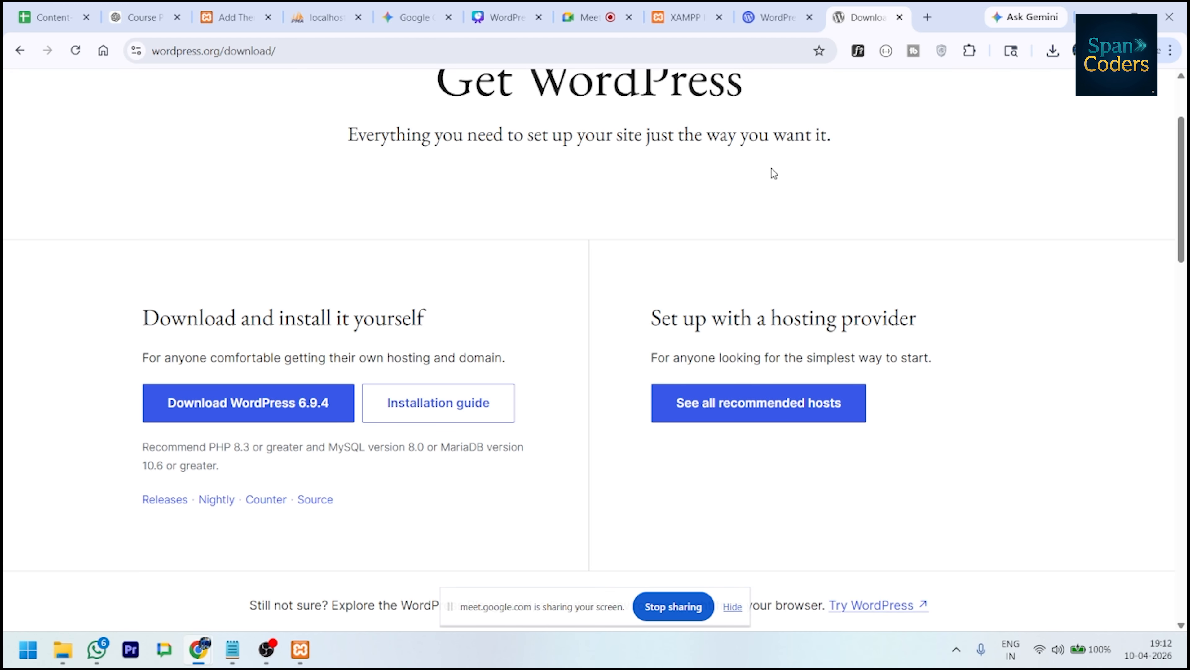
pyautogui.click(682, 16)
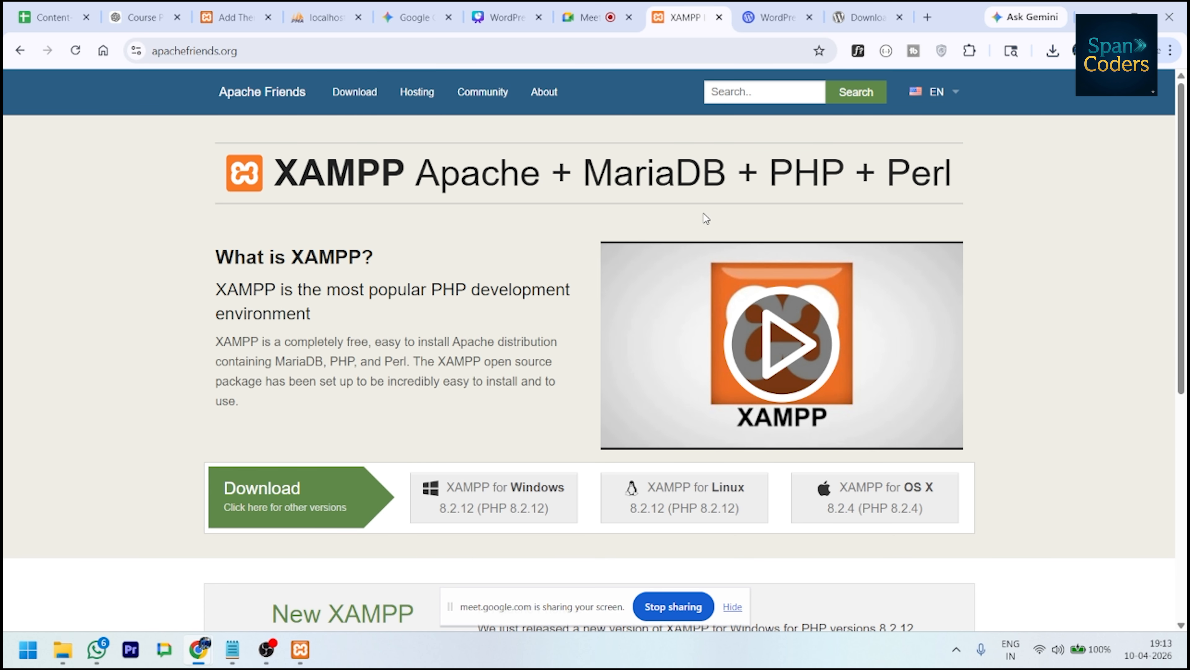
pyautogui.click(862, 18)
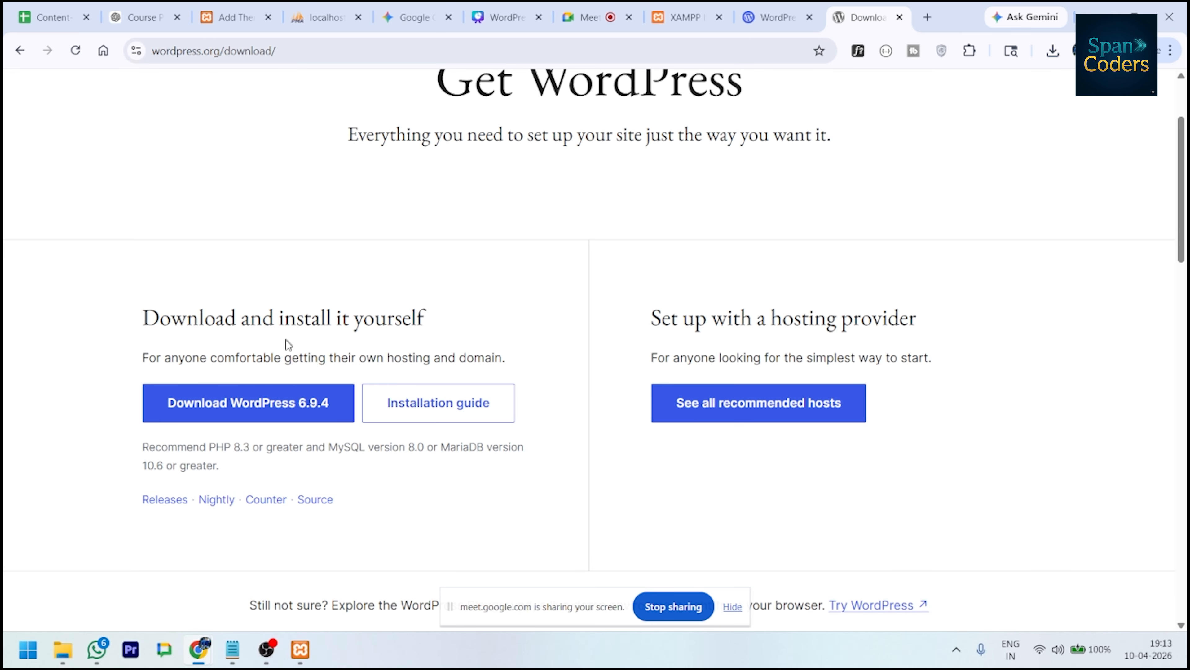
pyautogui.click(276, 412)
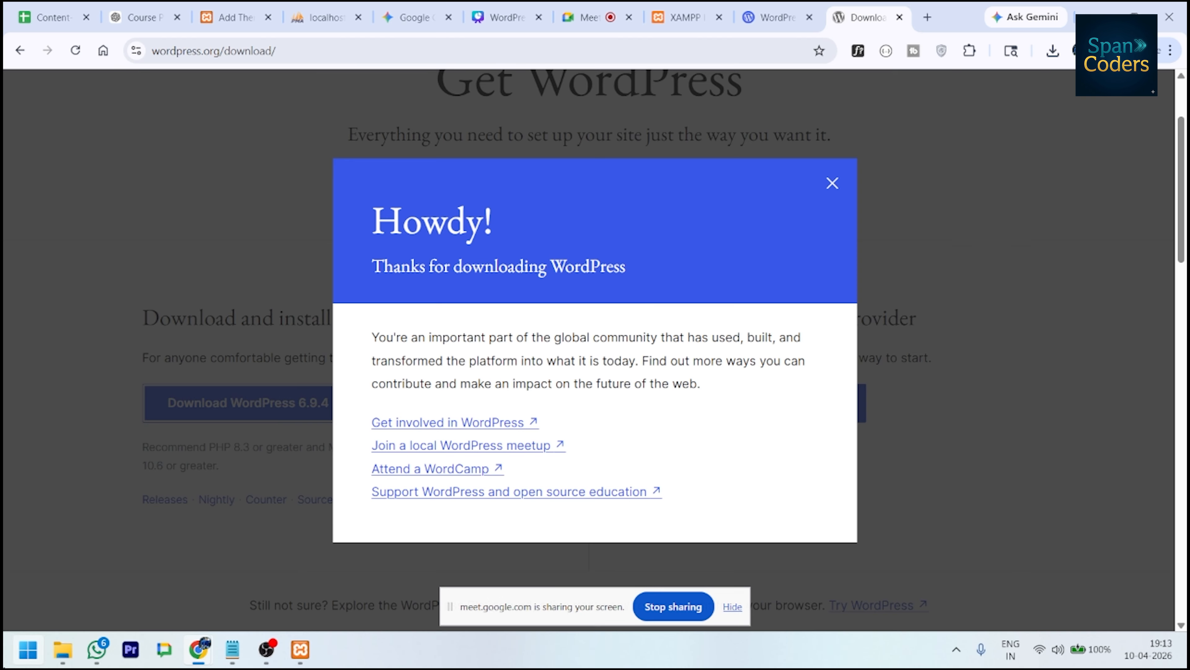
pyautogui.click(832, 183)
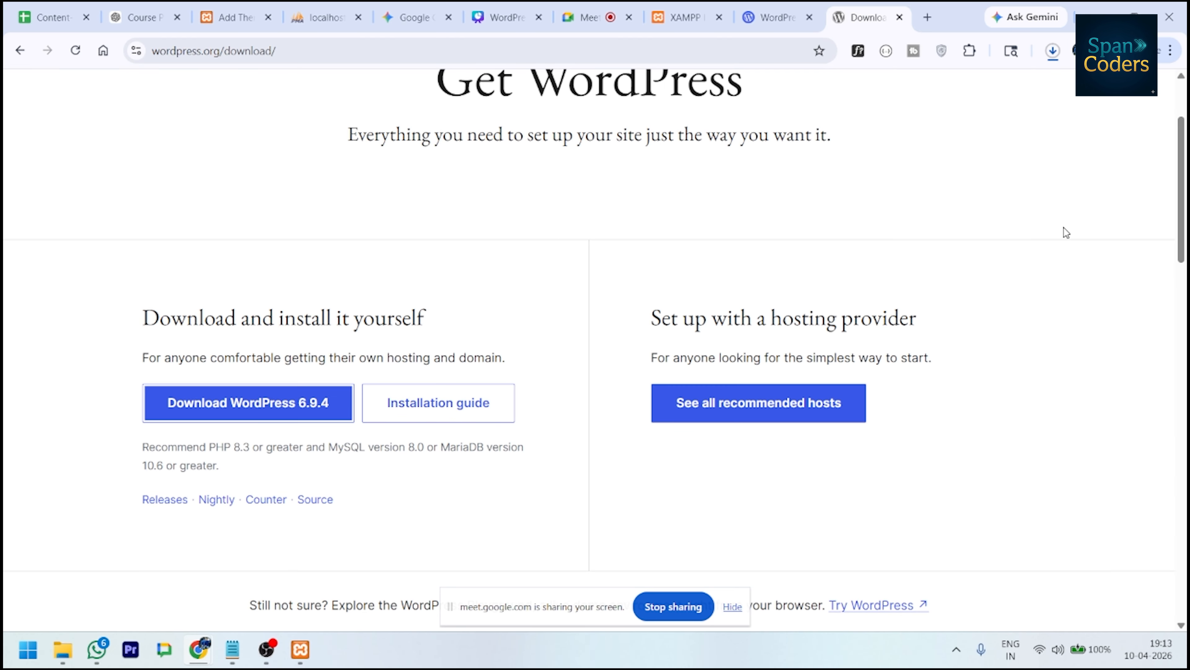
pyautogui.click(1052, 51)
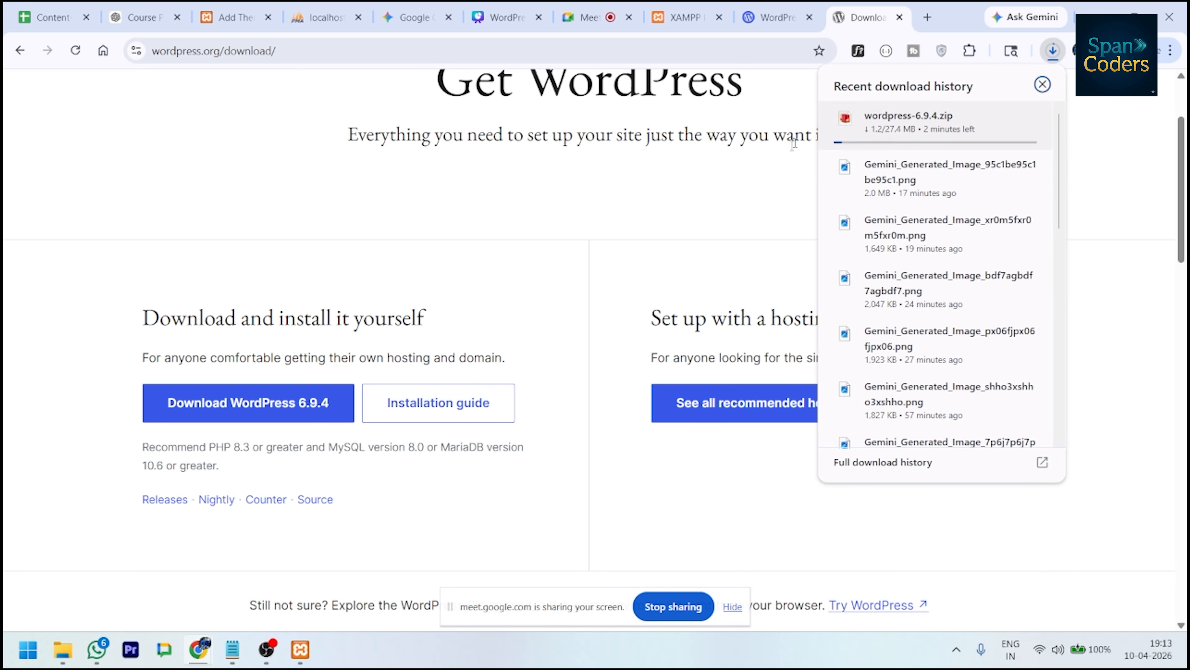
pyautogui.click(664, 223)
pyautogui.click(63, 650)
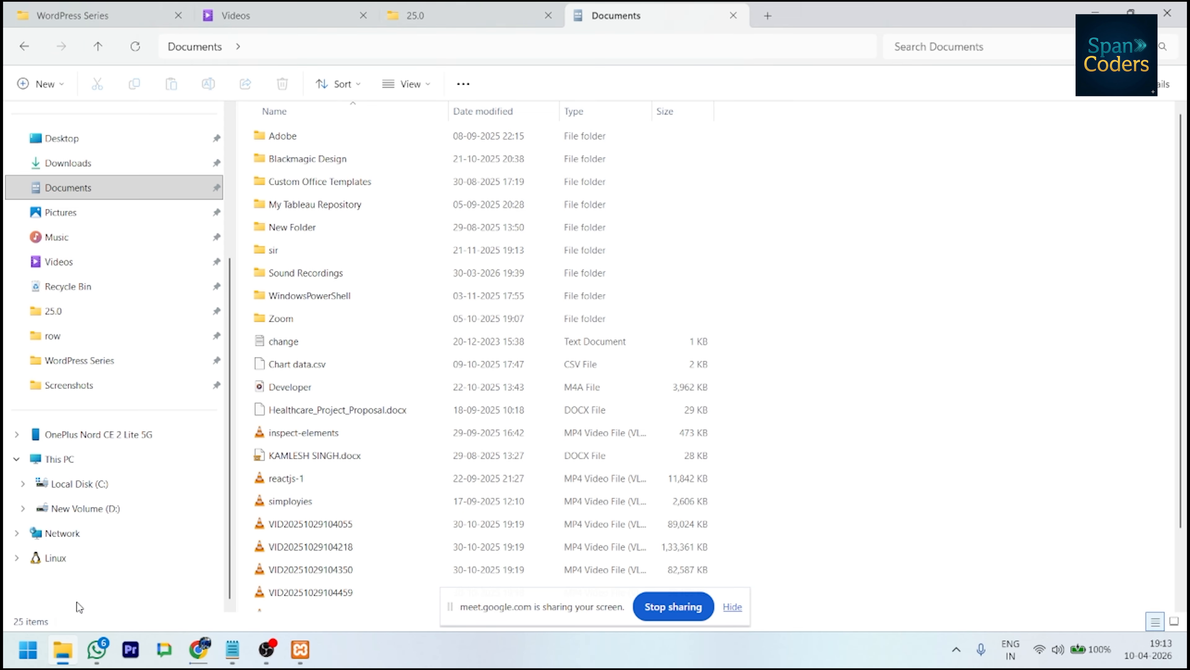
# - Browse Local Disk (C:) in File Explorer and select the xampp folder
pyautogui.click(126, 492)
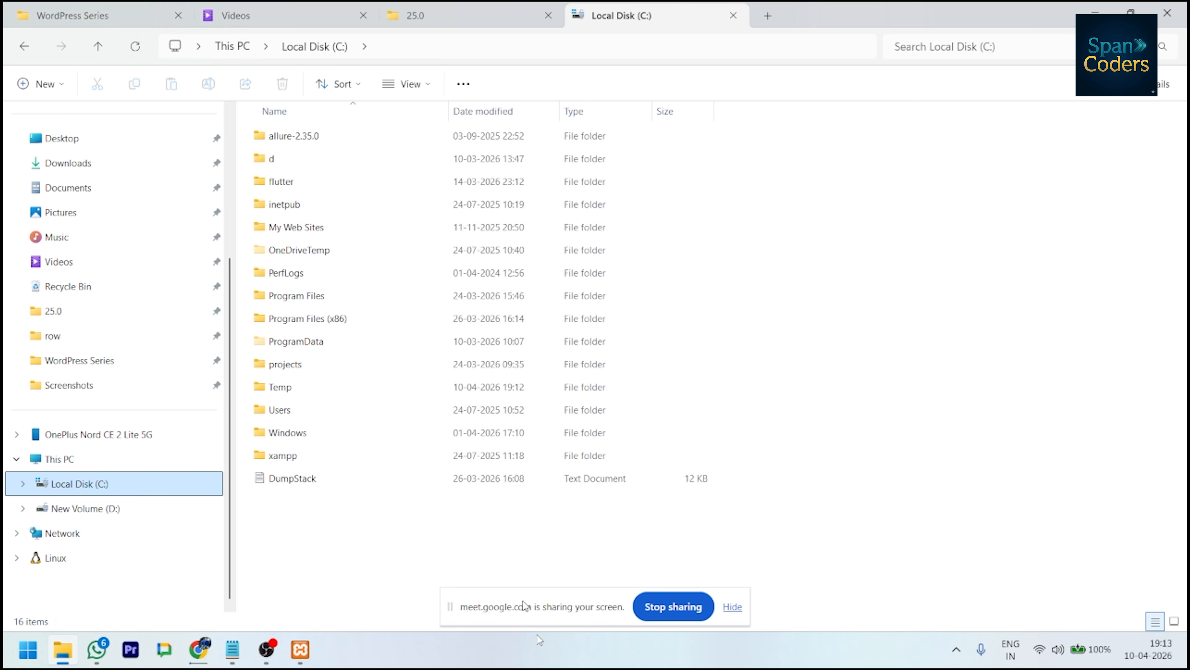
pyautogui.click(303, 457)
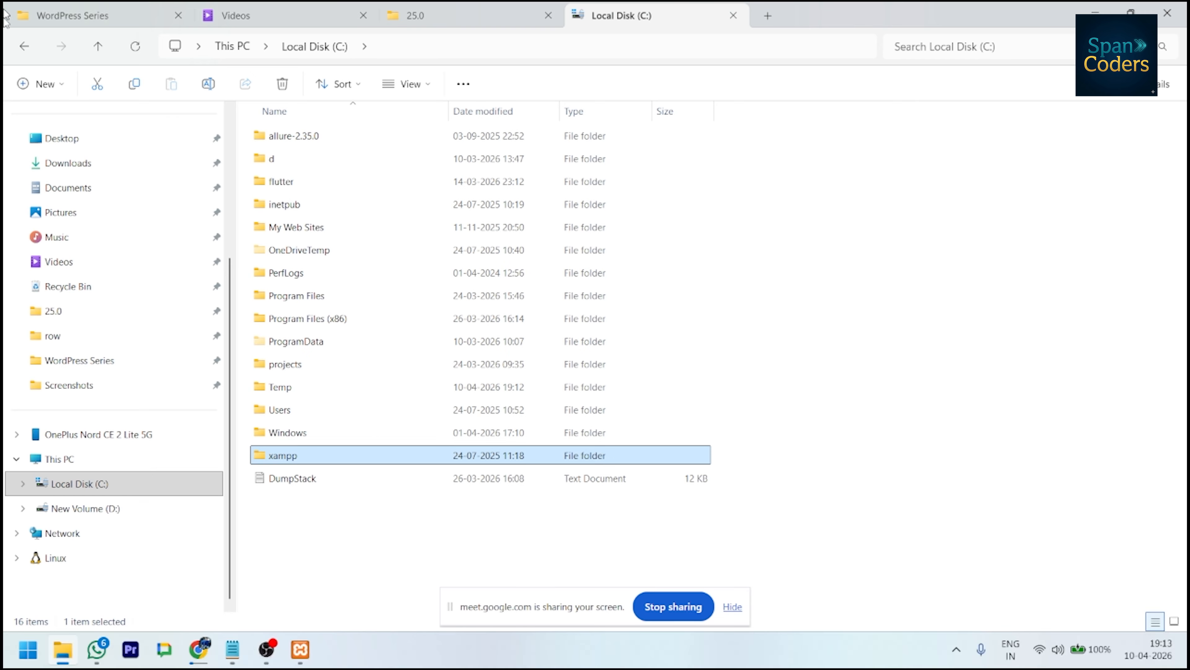
pyautogui.click(299, 648)
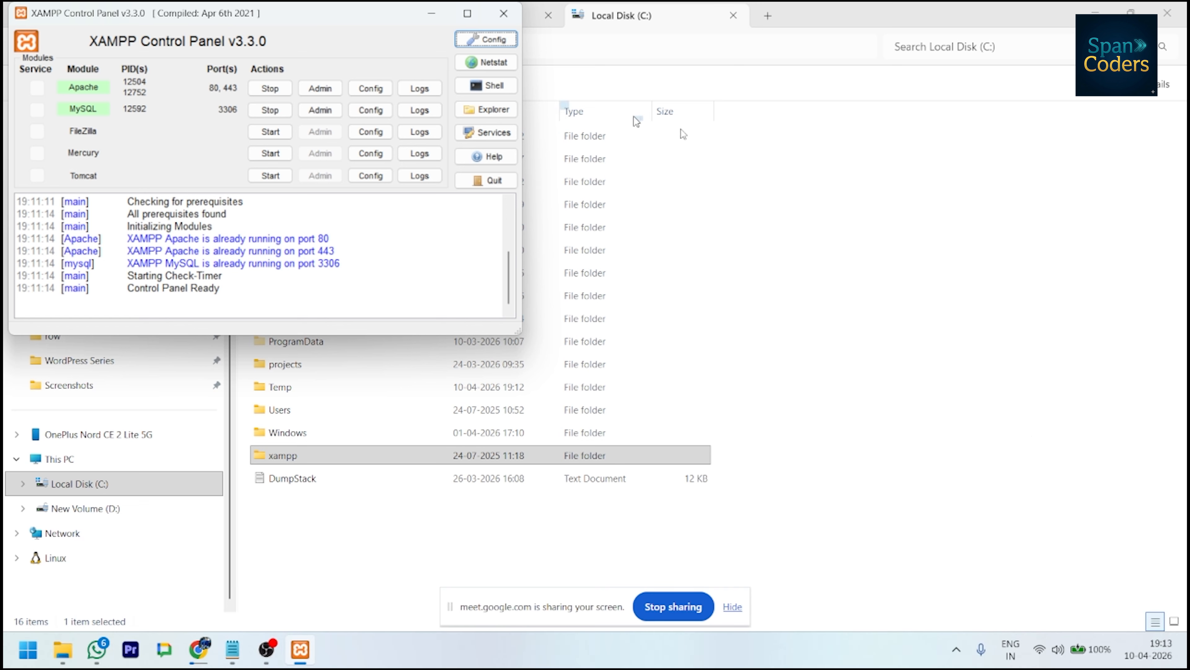
pyautogui.click(891, 549)
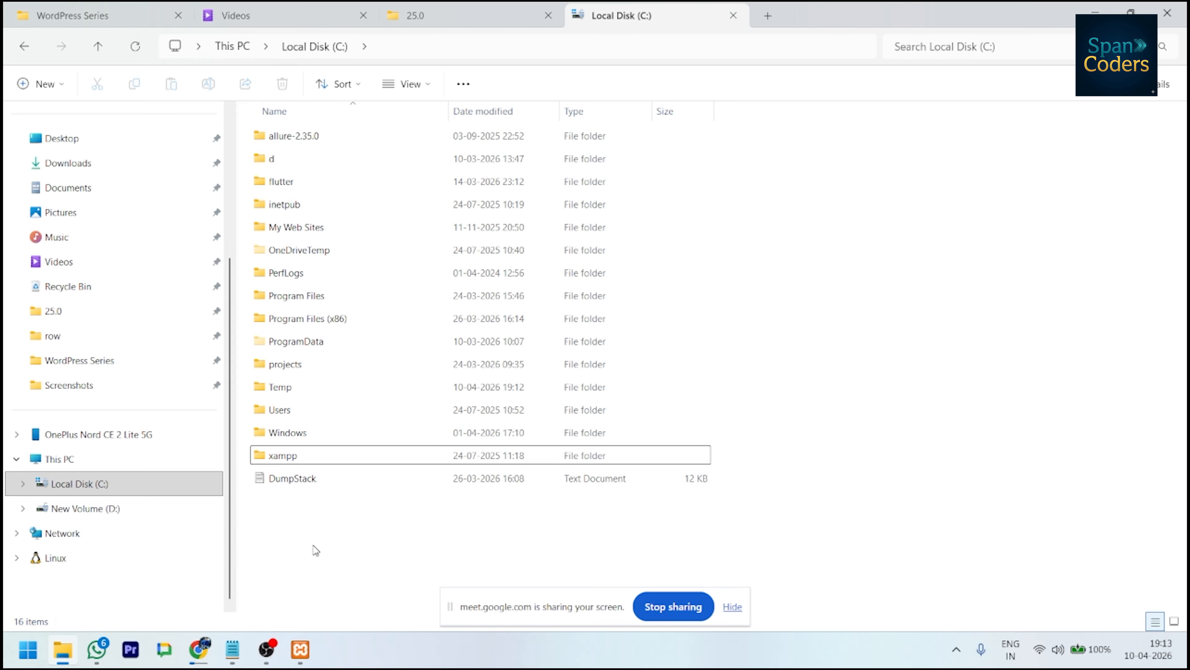
# - Create an empty training folder inside C:\xampp\htdocs and open it
pyautogui.doubleClick(266, 458)
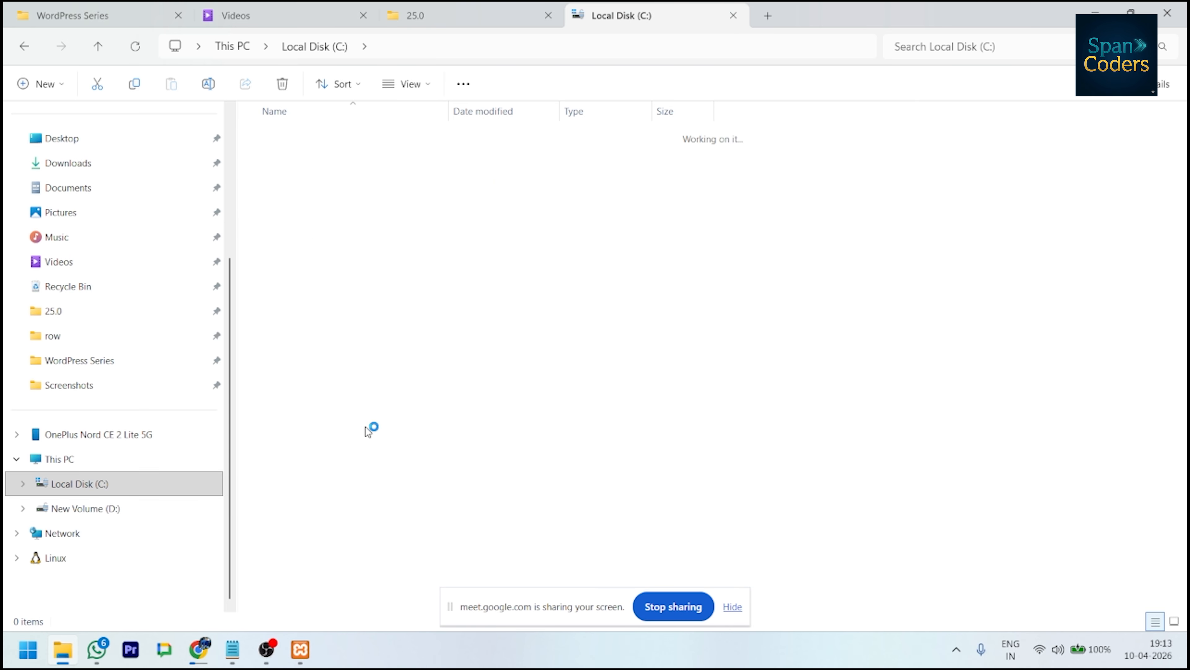
pyautogui.click(344, 248)
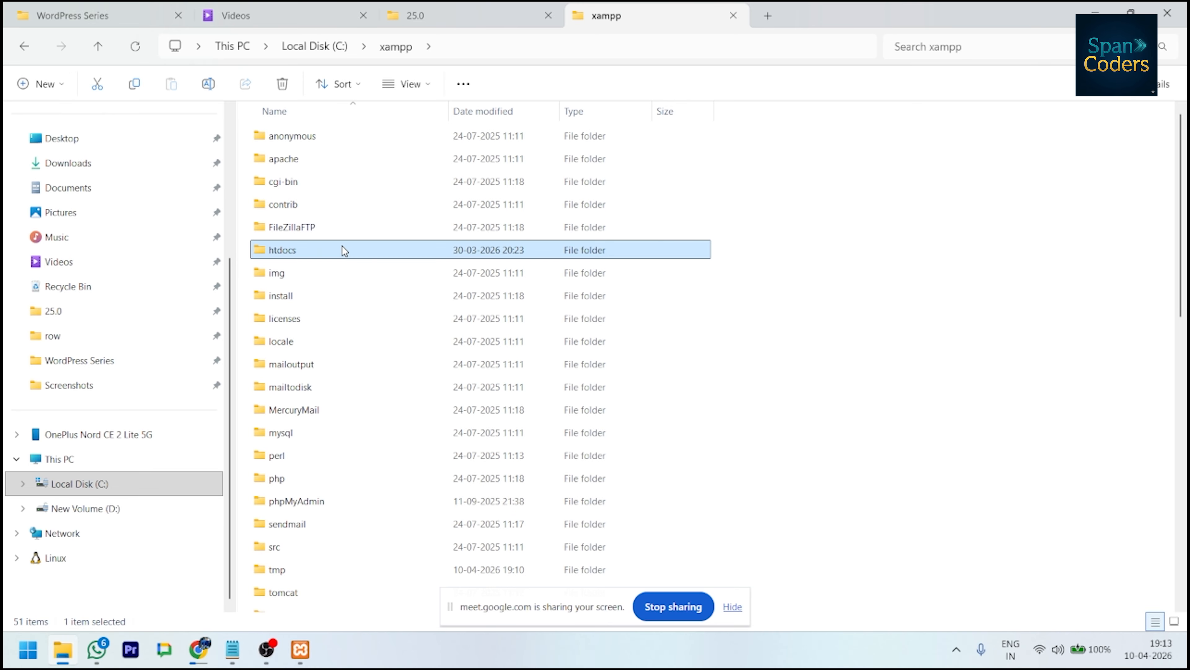
pyautogui.doubleClick(342, 249)
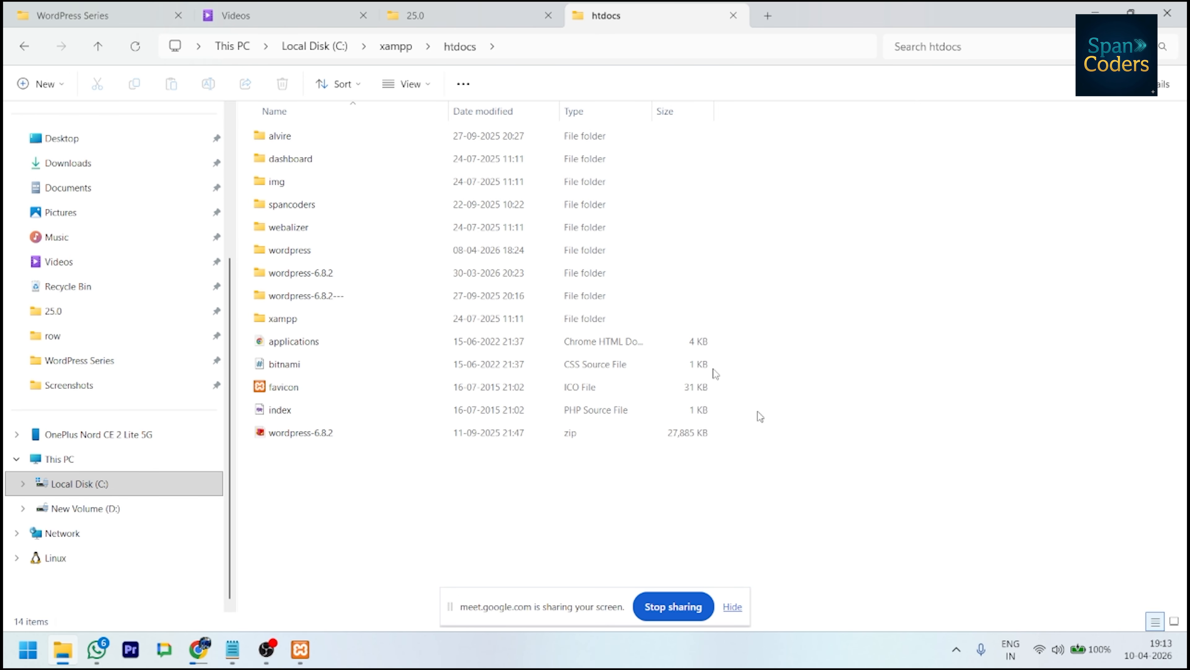
pyautogui.rightClick(418, 483)
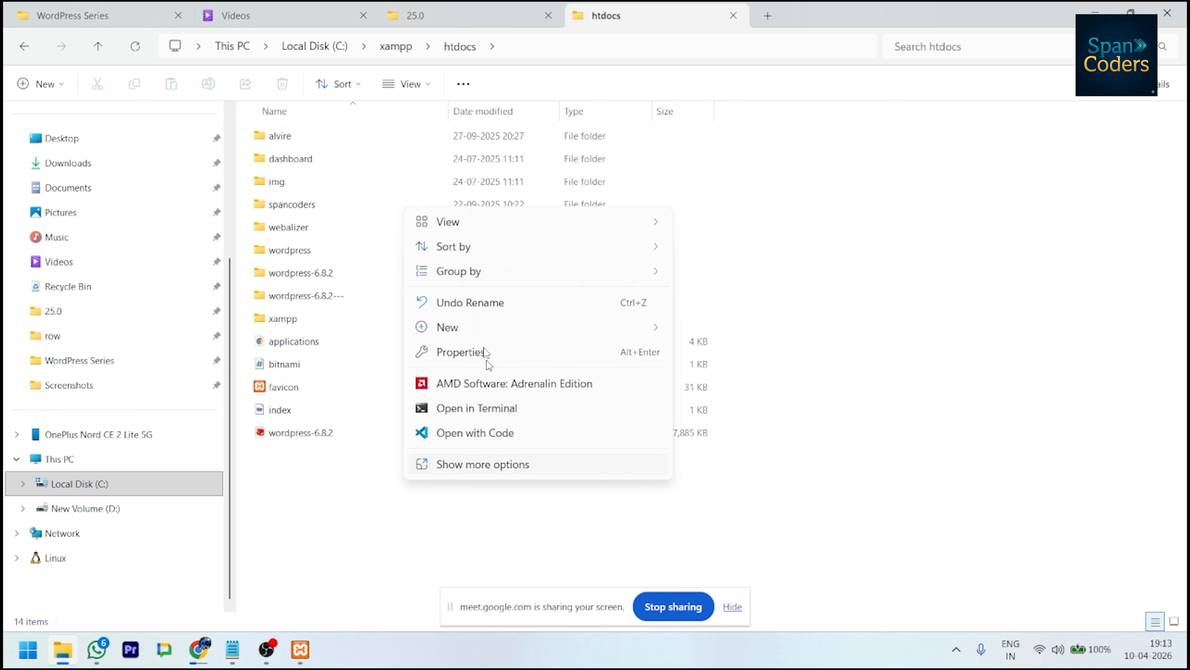
pyautogui.moveTo(503, 327)
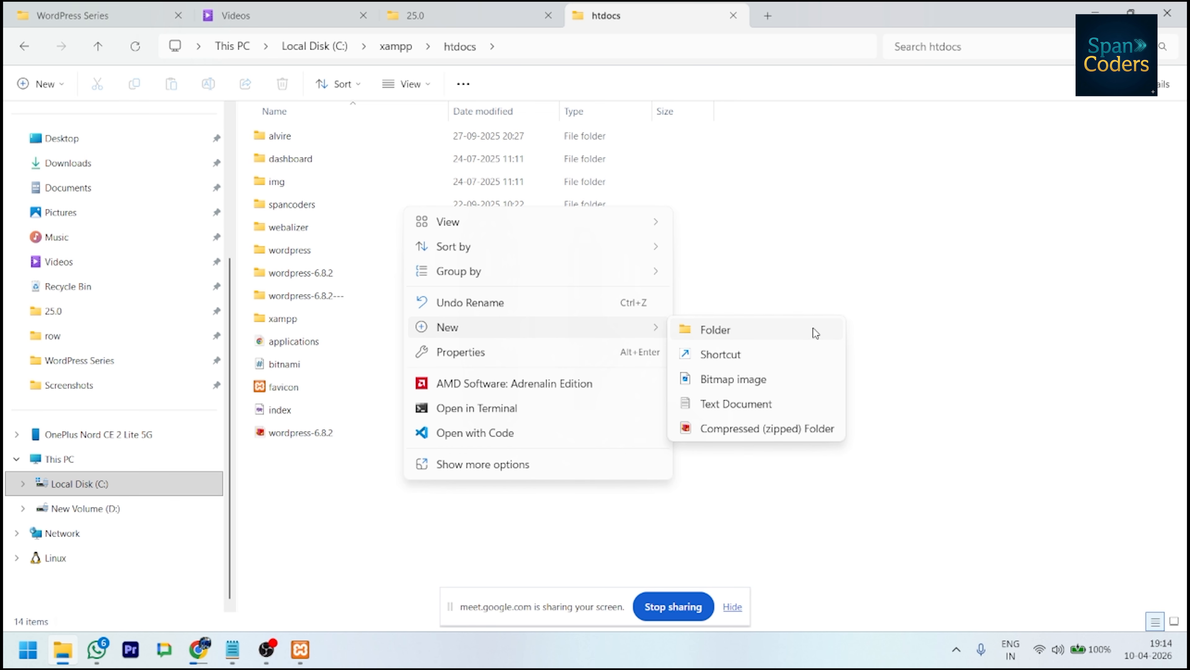
pyautogui.click(815, 331)
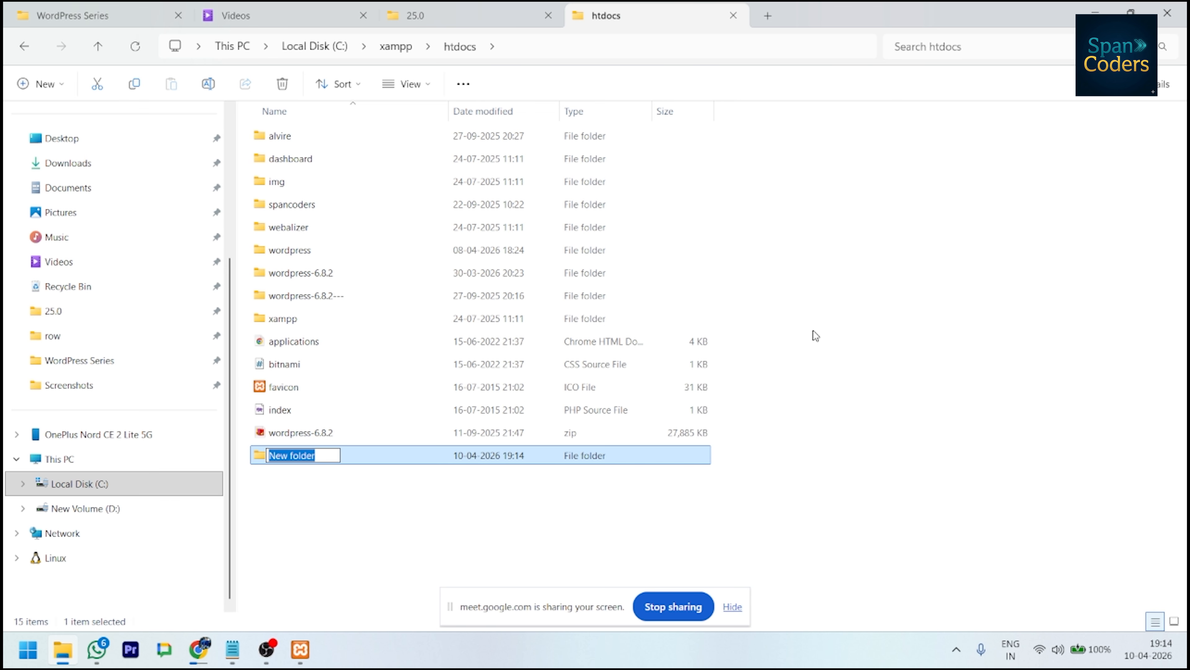
pyautogui.write('Training')
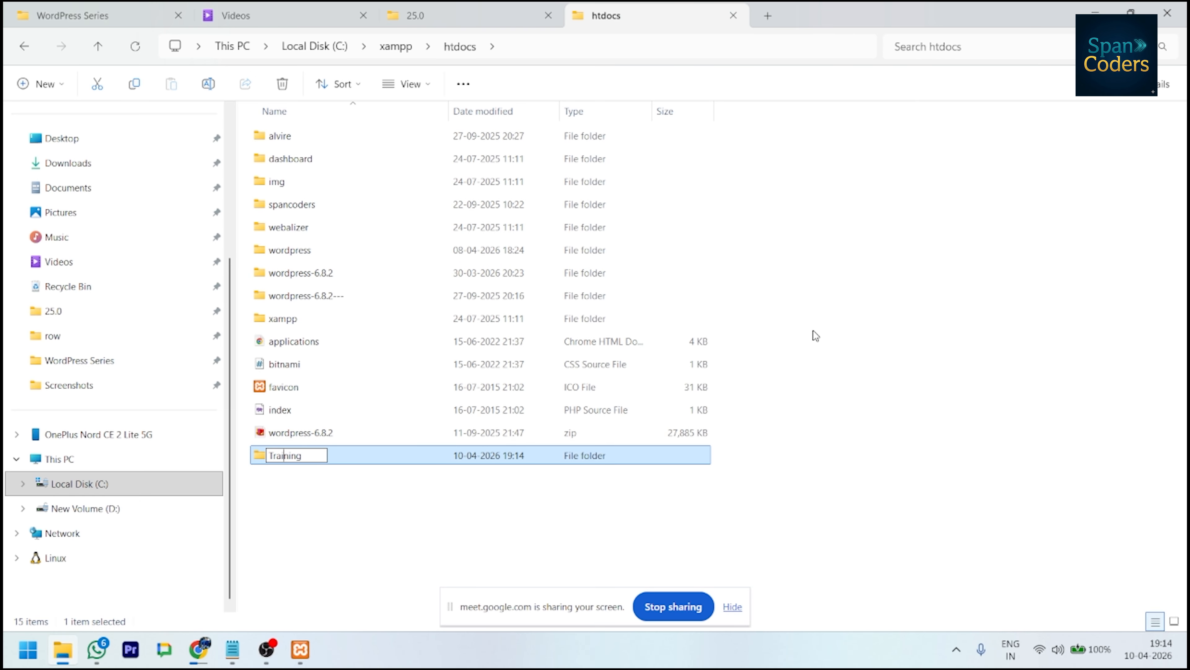
pyautogui.write('t')
pyautogui.press('Return')
pyautogui.press('Return')
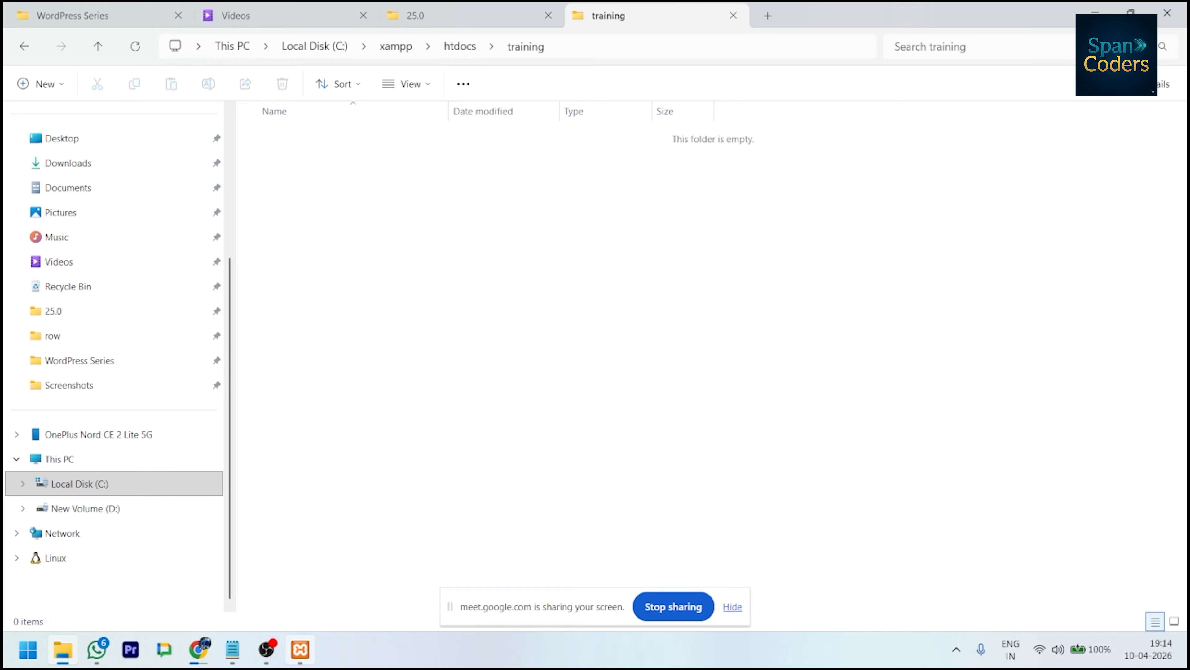
pyautogui.click(199, 649)
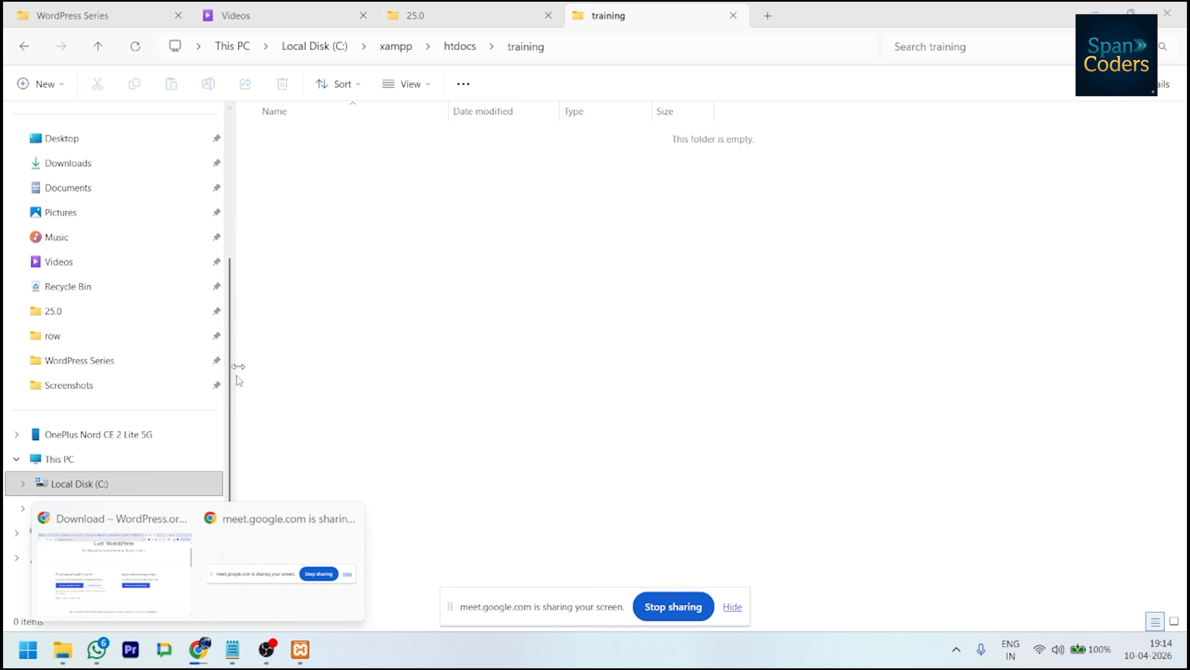
# - Load the localhost XAMPP dashboard in Chrome and view its PHPInfo page
pyautogui.click(141, 582)
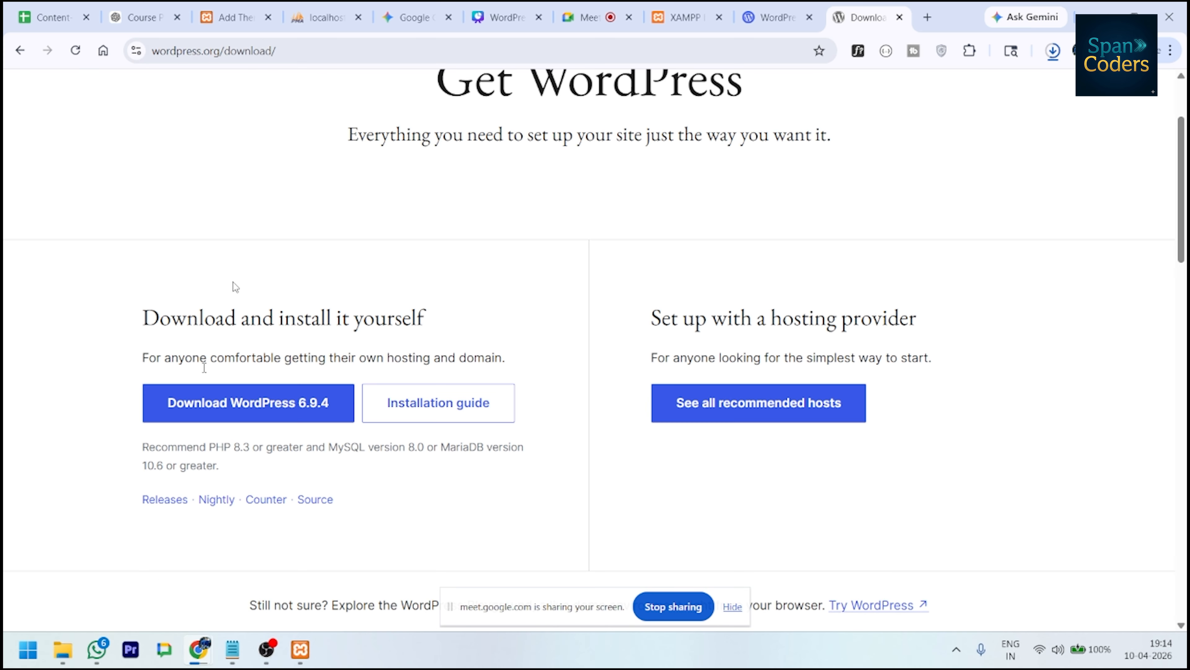
pyautogui.click(309, 45)
pyautogui.write('localh')
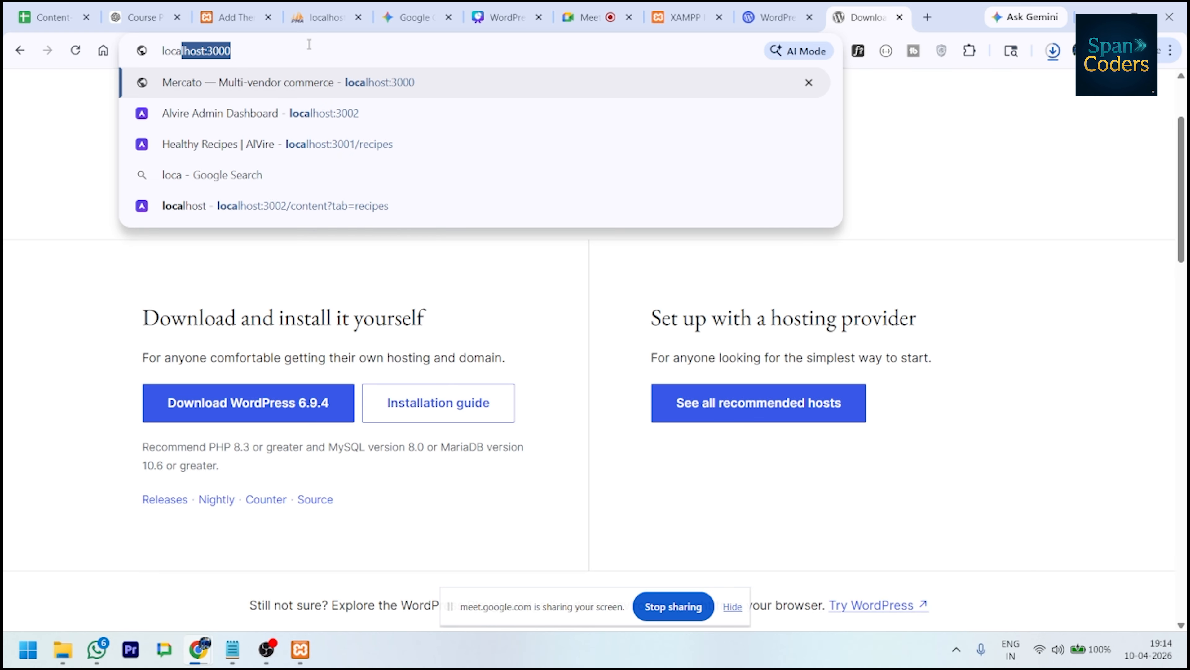
pyautogui.write('ost')
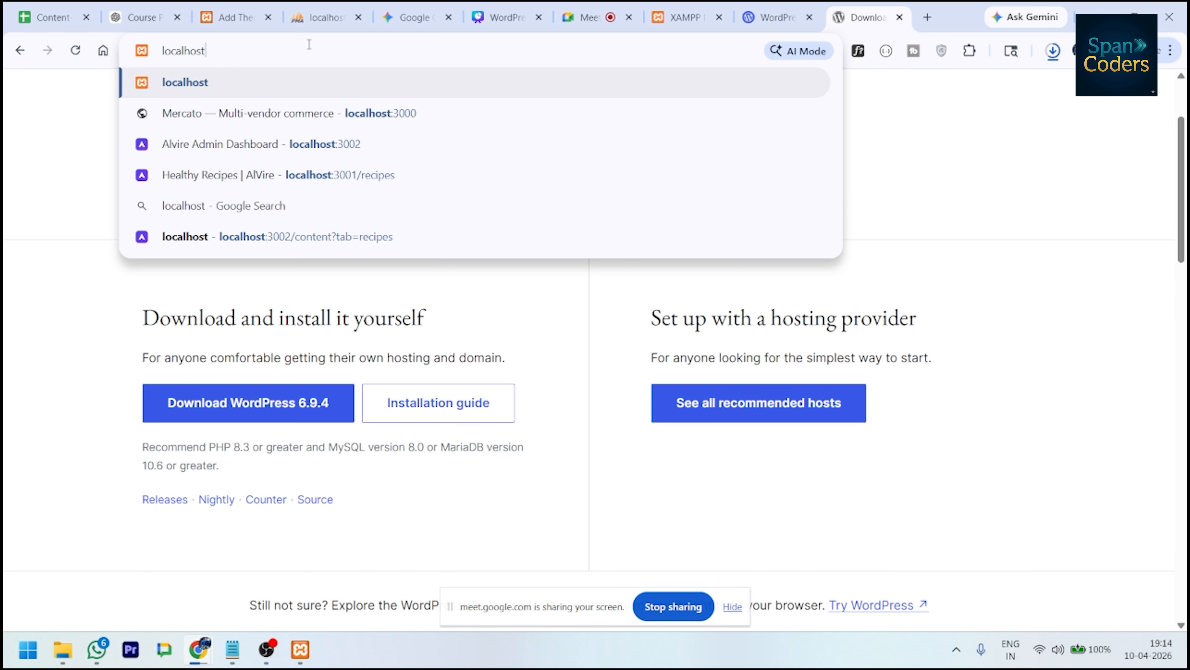
pyautogui.press('Return')
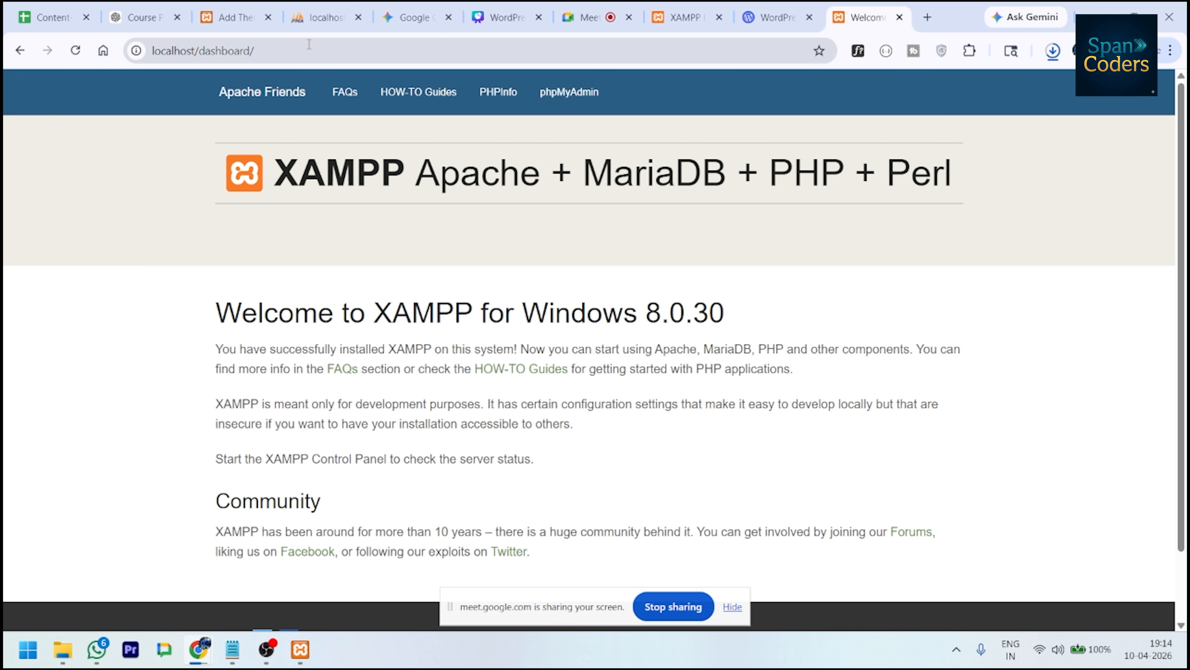
pyautogui.scroll(-2, 728, 426)
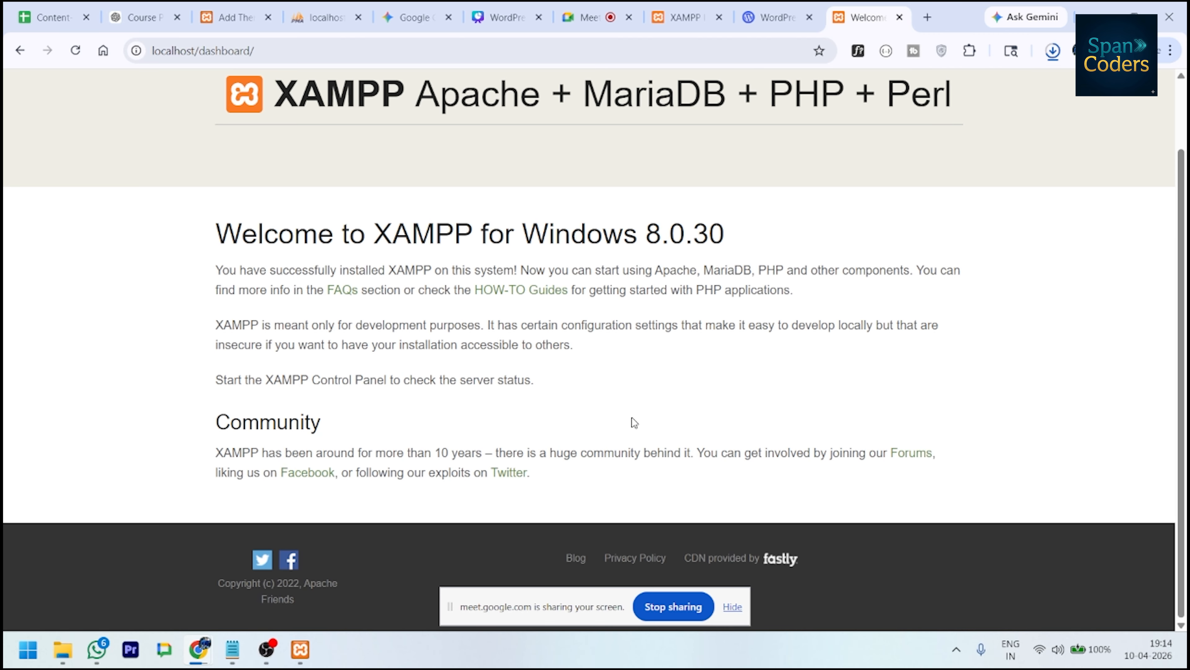
pyautogui.scroll(2, 554, 391)
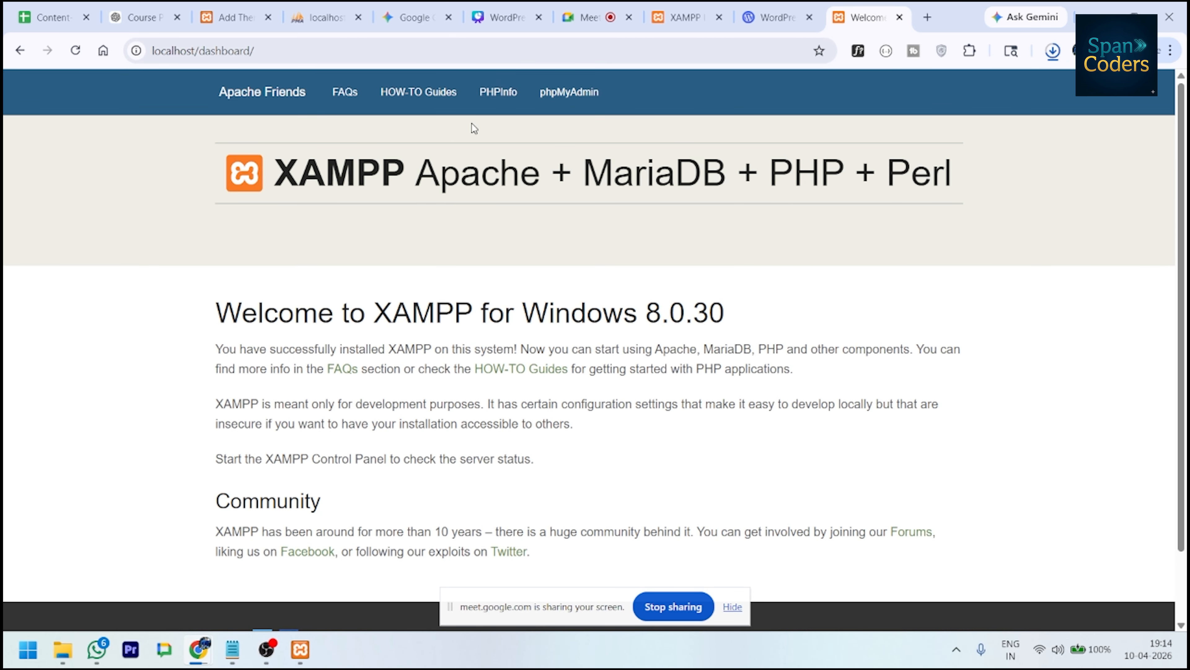
pyautogui.click(482, 112)
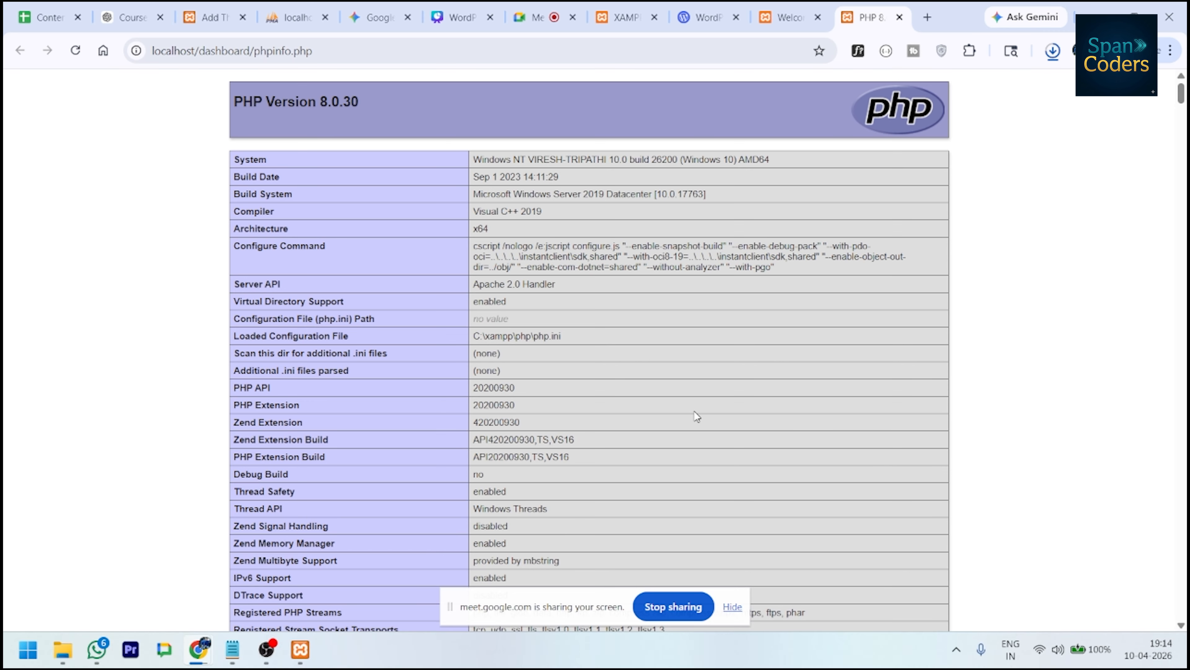
pyautogui.scroll(-20, 695, 414)
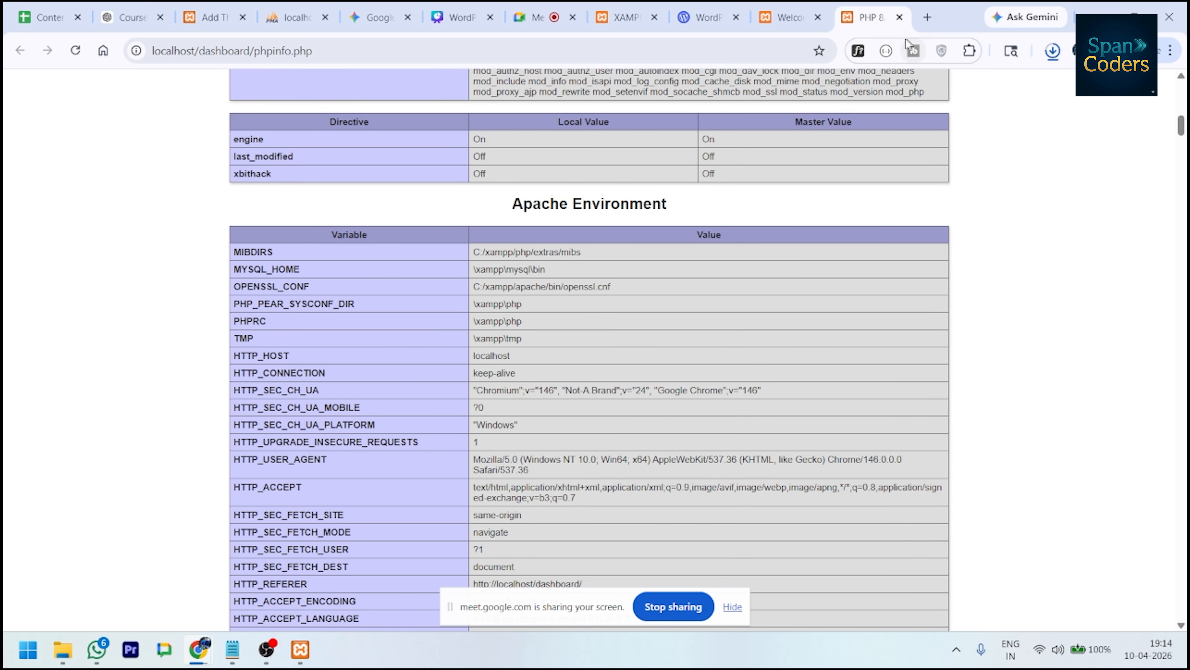
pyautogui.click(900, 17)
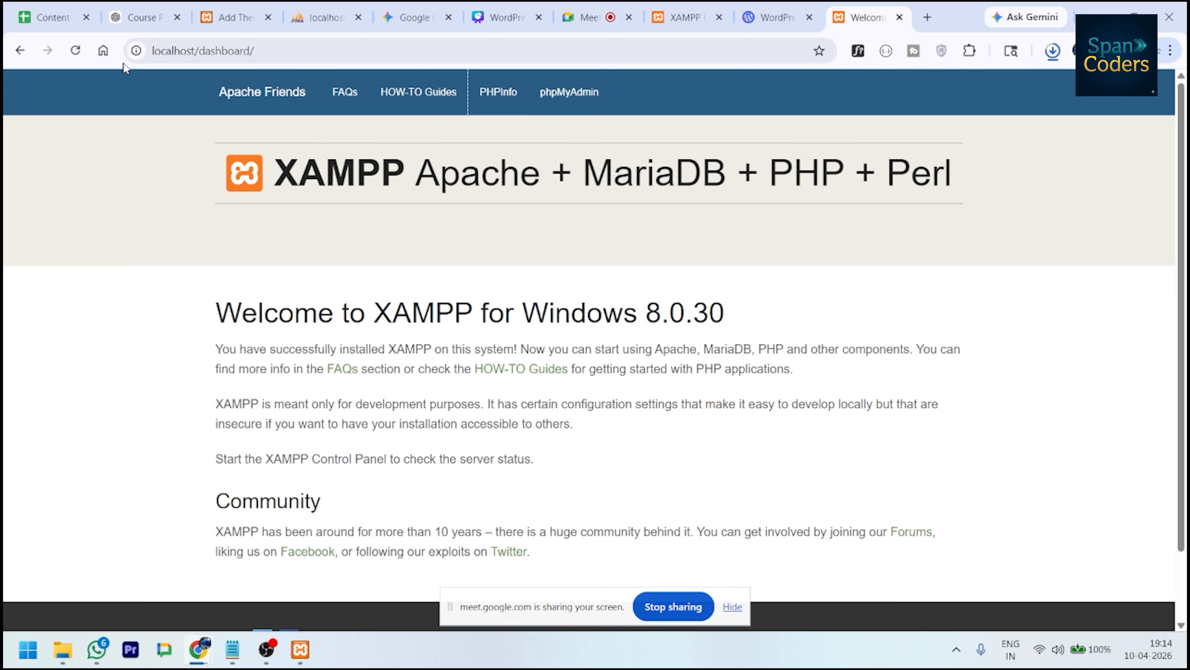
# - Change the address to localhost/training to show its empty directory index
pyautogui.doubleClick(222, 51)
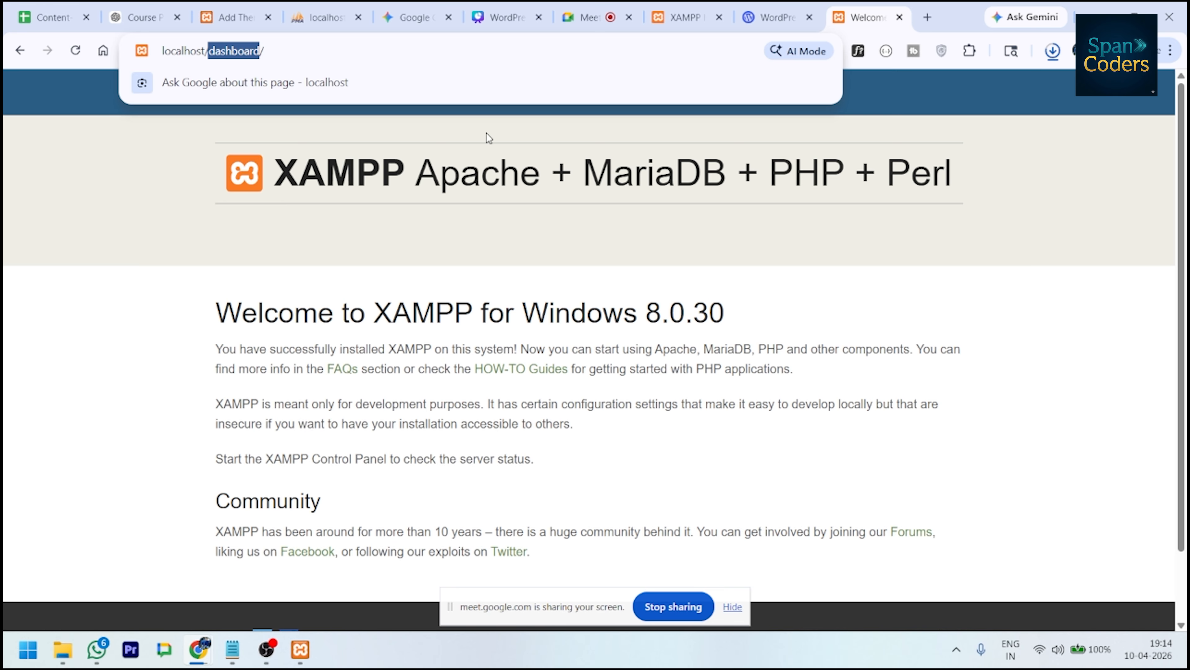
pyautogui.write('training')
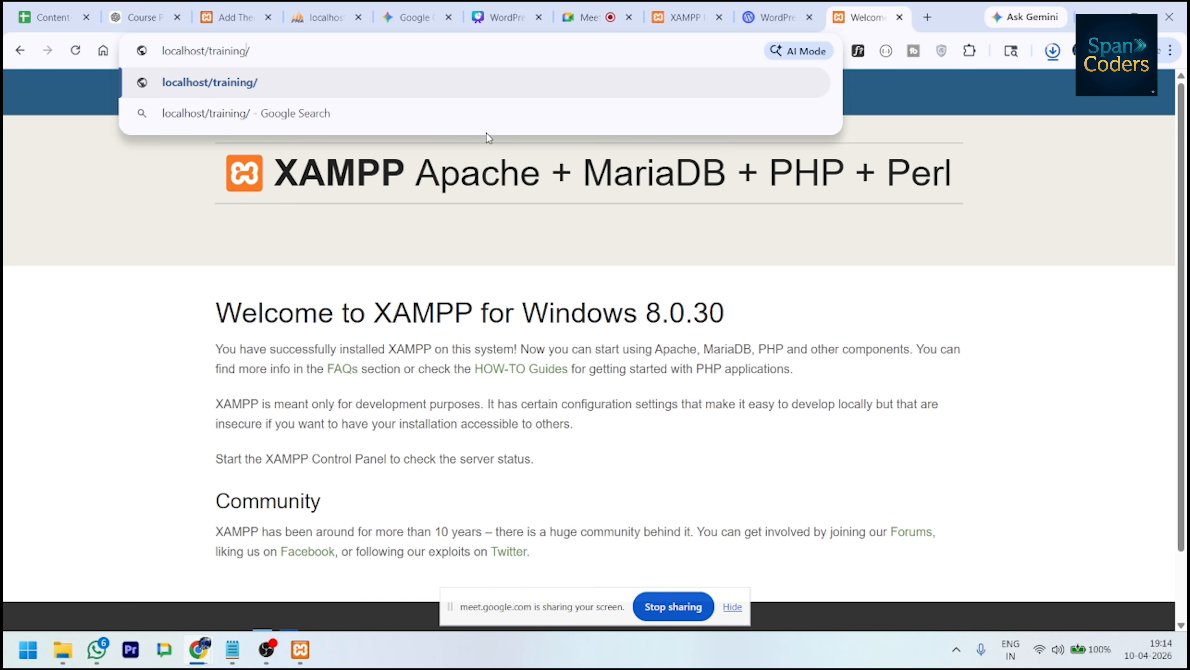
pyautogui.press('Return')
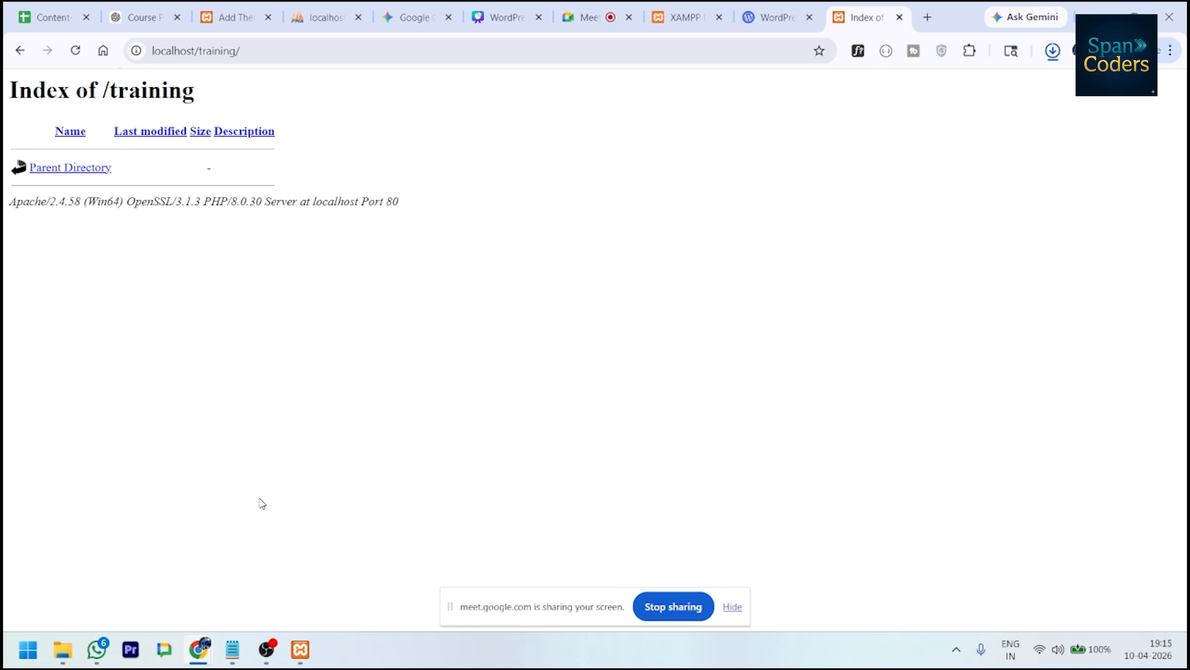
# - Move the wordpress-6.9.4 zip into the training folder and extract it there
pyautogui.moveTo(199, 649)
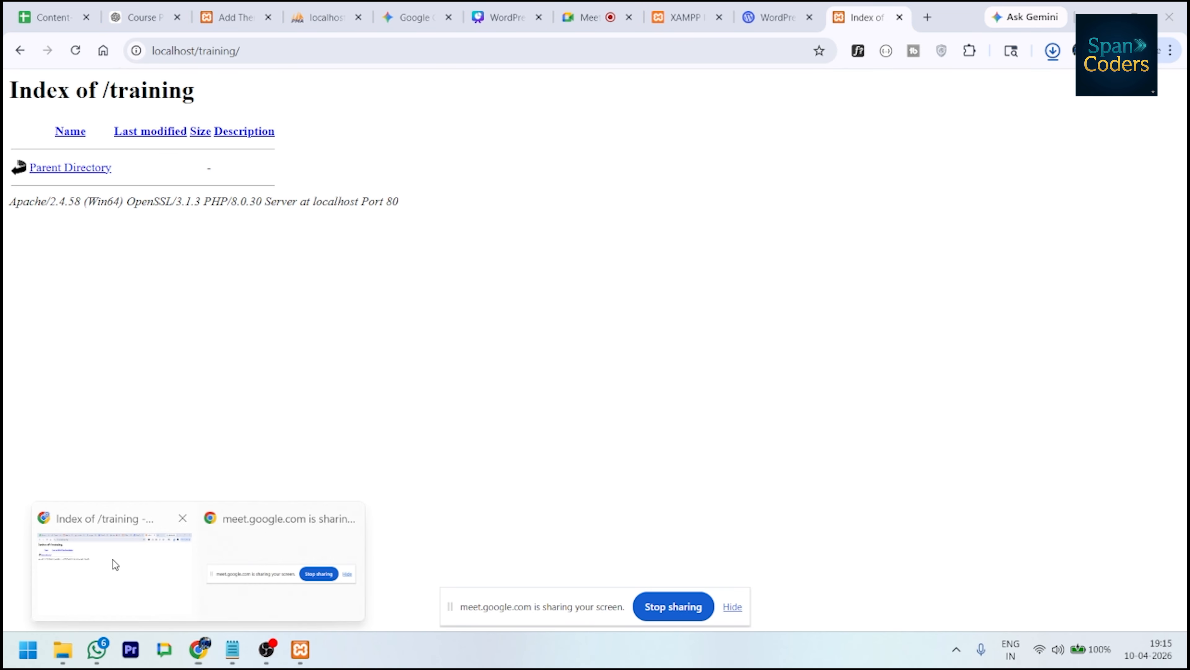
pyautogui.click(113, 559)
pyautogui.click(1054, 57)
pyautogui.click(522, 307)
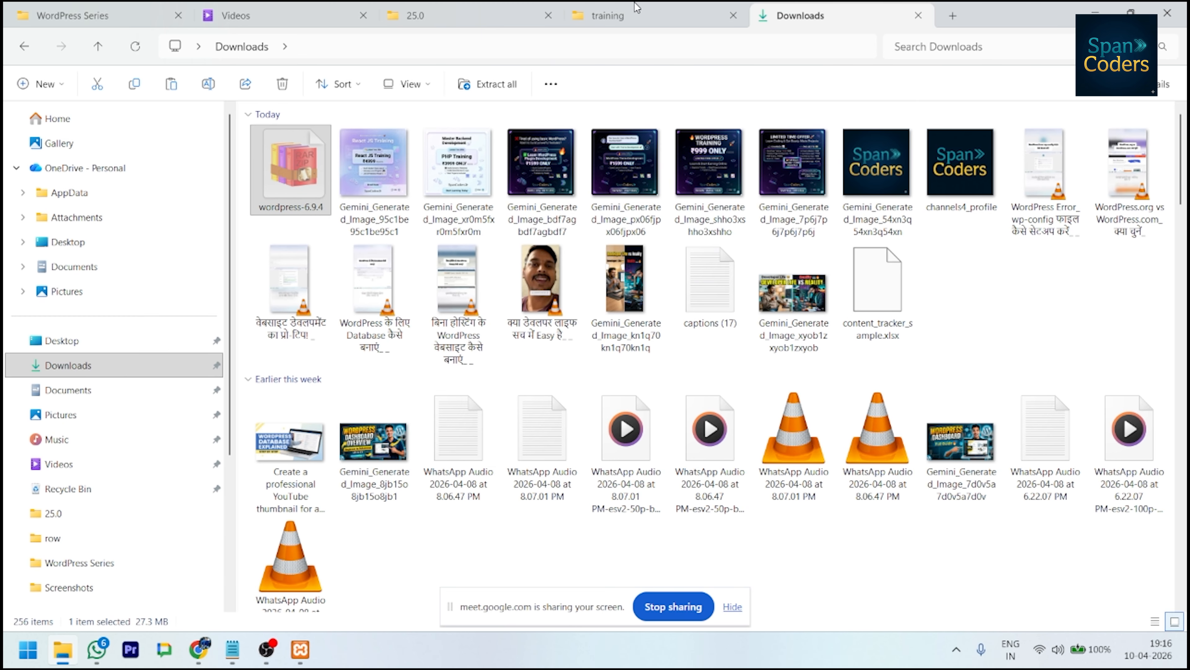
pyautogui.click(636, 9)
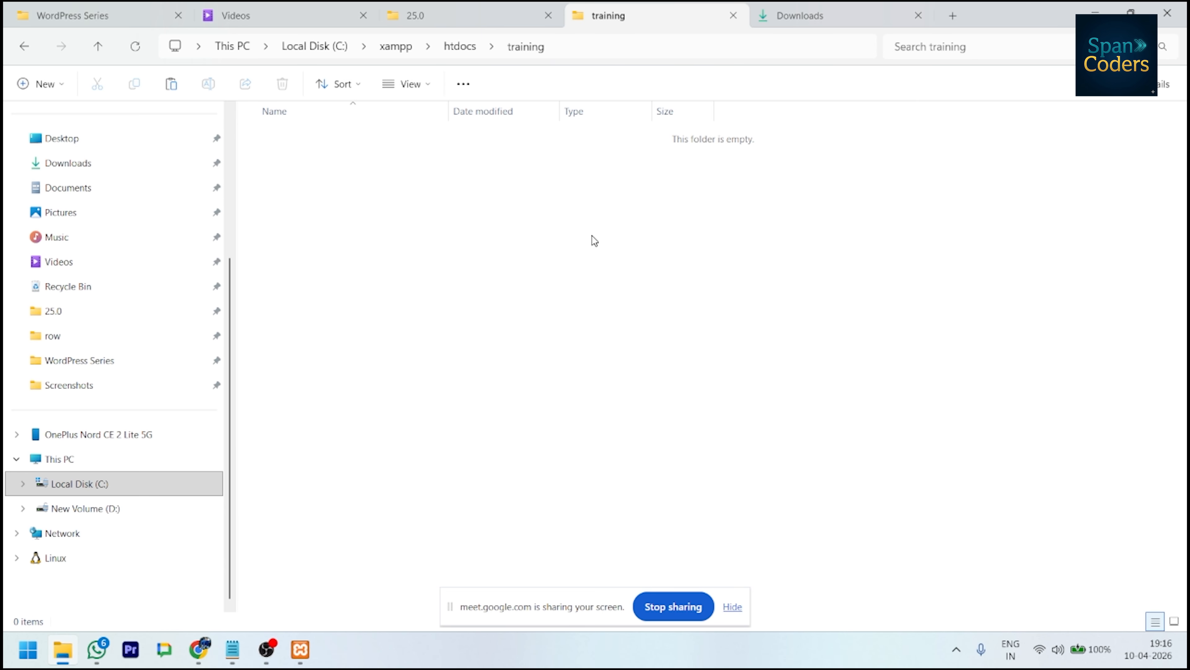
pyautogui.hotkey('ctrl', 'v')
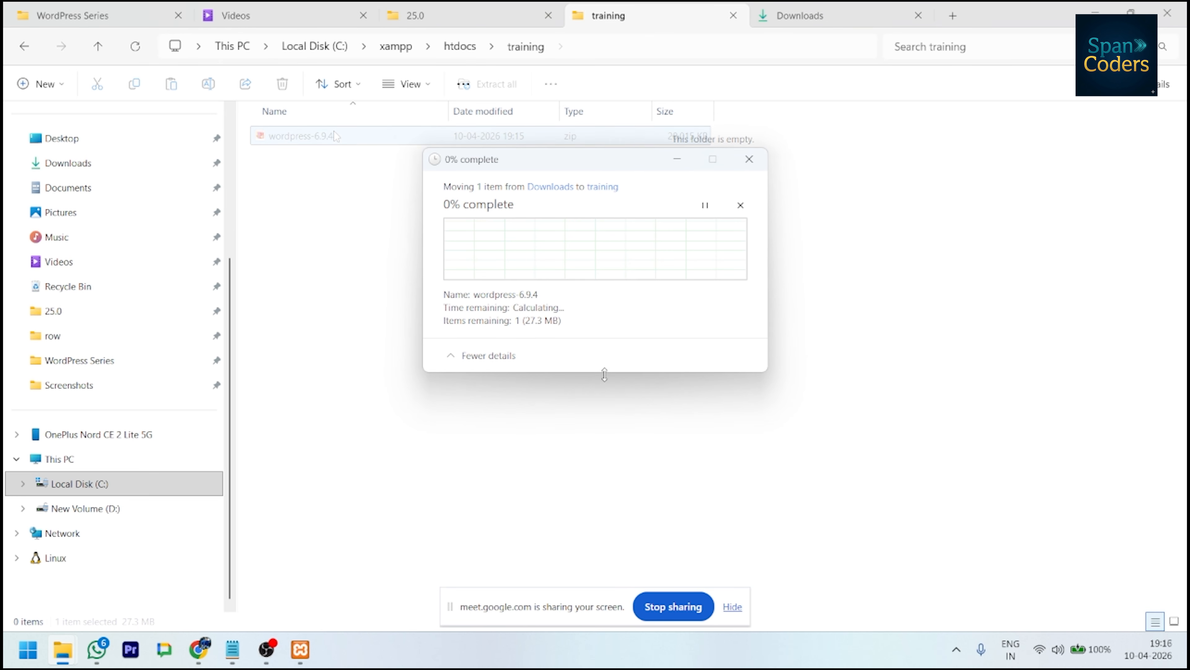
pyautogui.rightClick(334, 143)
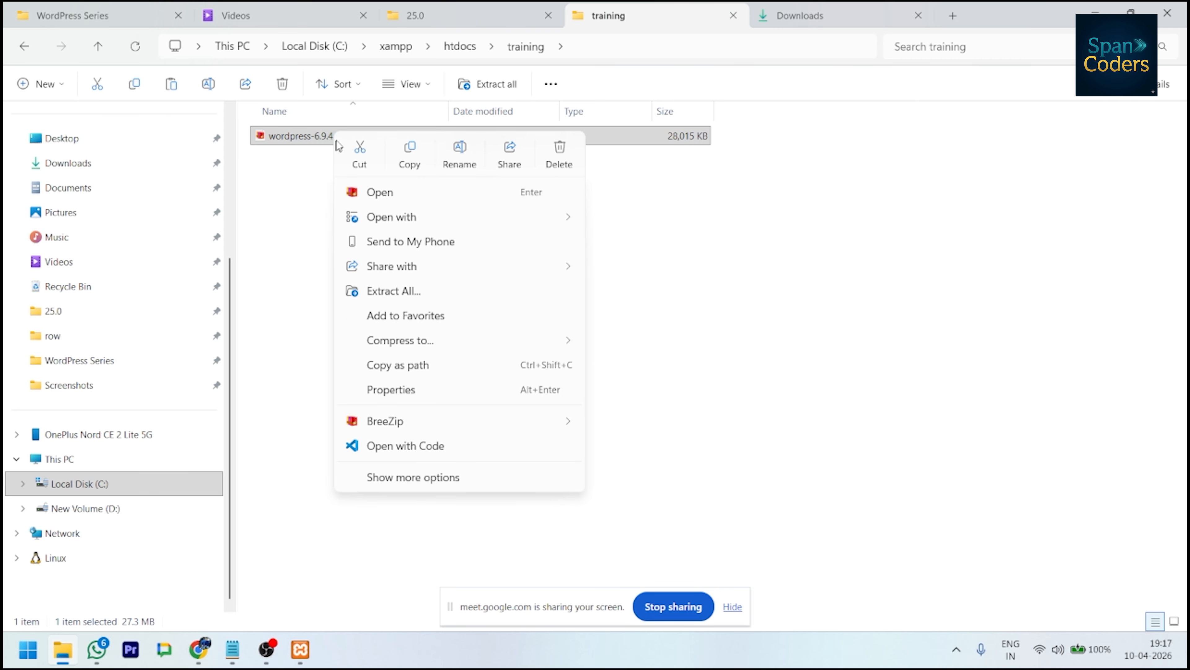
pyautogui.click(422, 292)
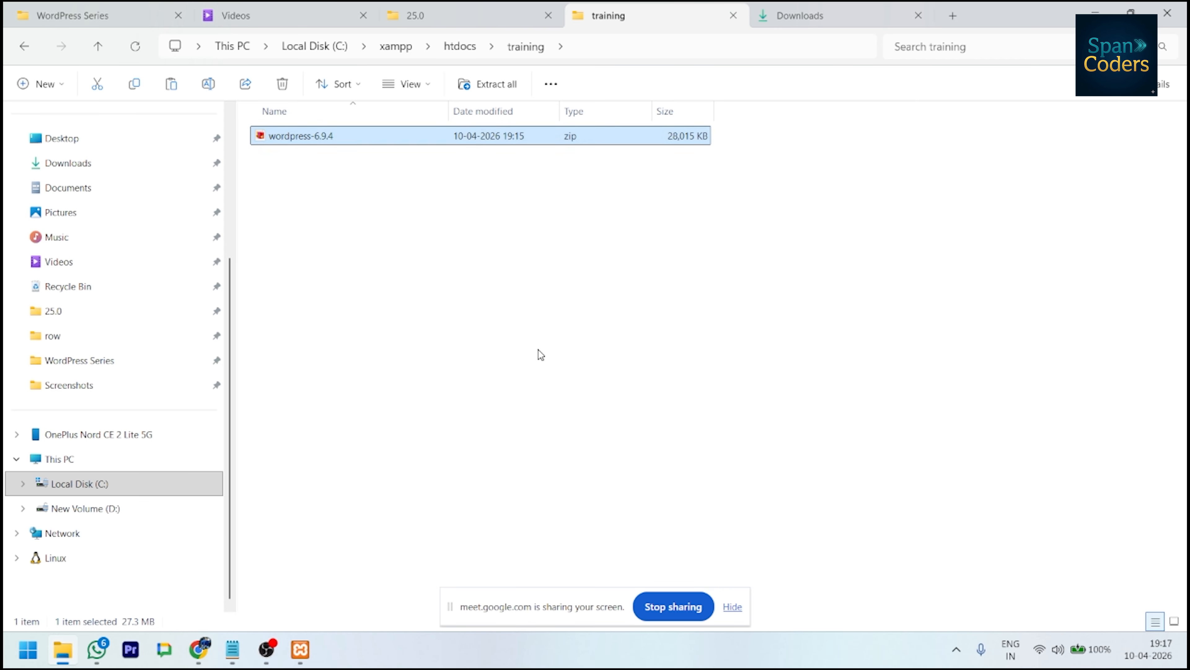
pyautogui.click(708, 486)
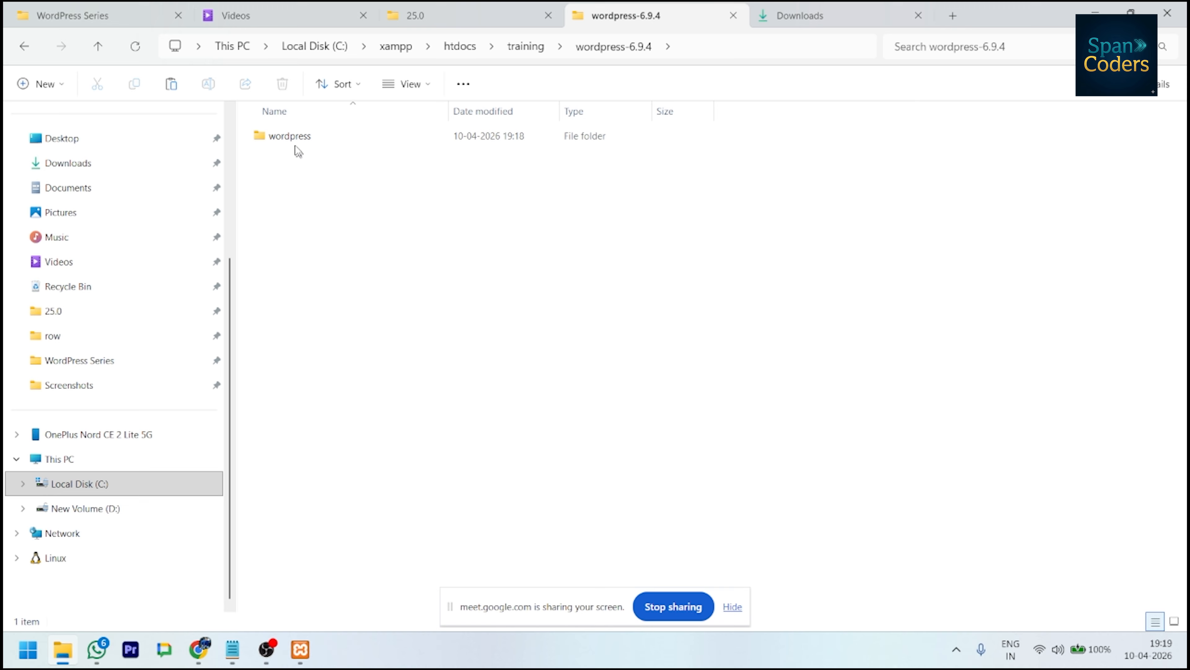
# - Move the WordPress files into training and permanently delete the leftover wordpress-6.9.4 folder and zip
pyautogui.doubleClick(292, 144)
pyautogui.hotkey('ctrl', 'a')
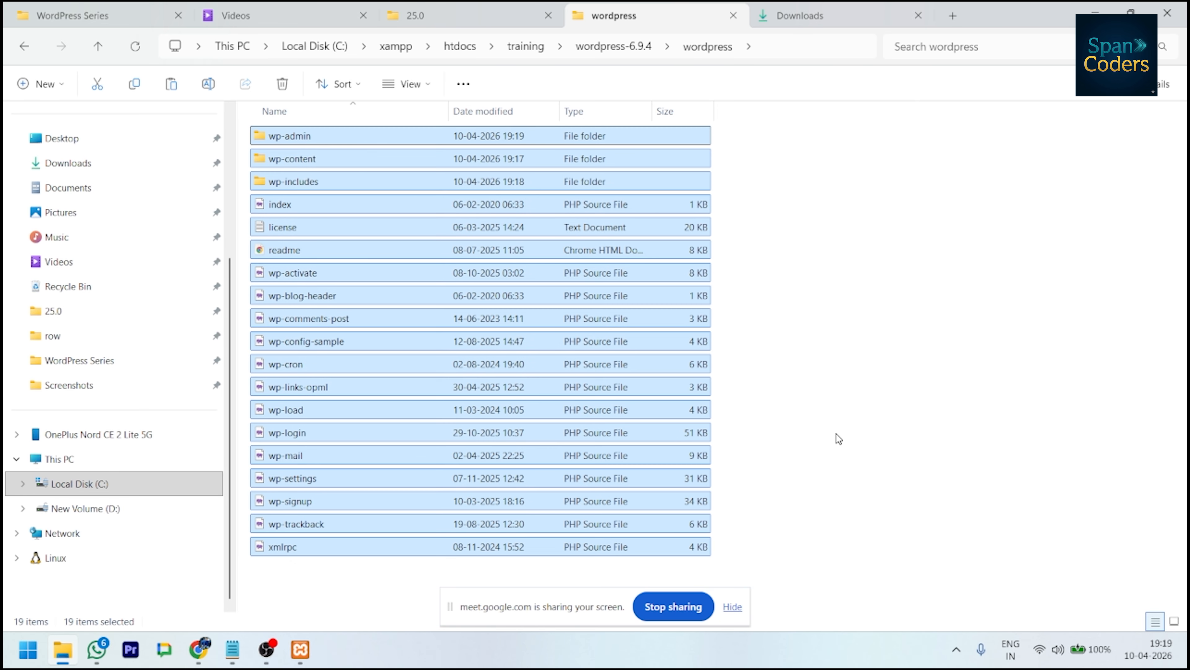
pyautogui.click(526, 47)
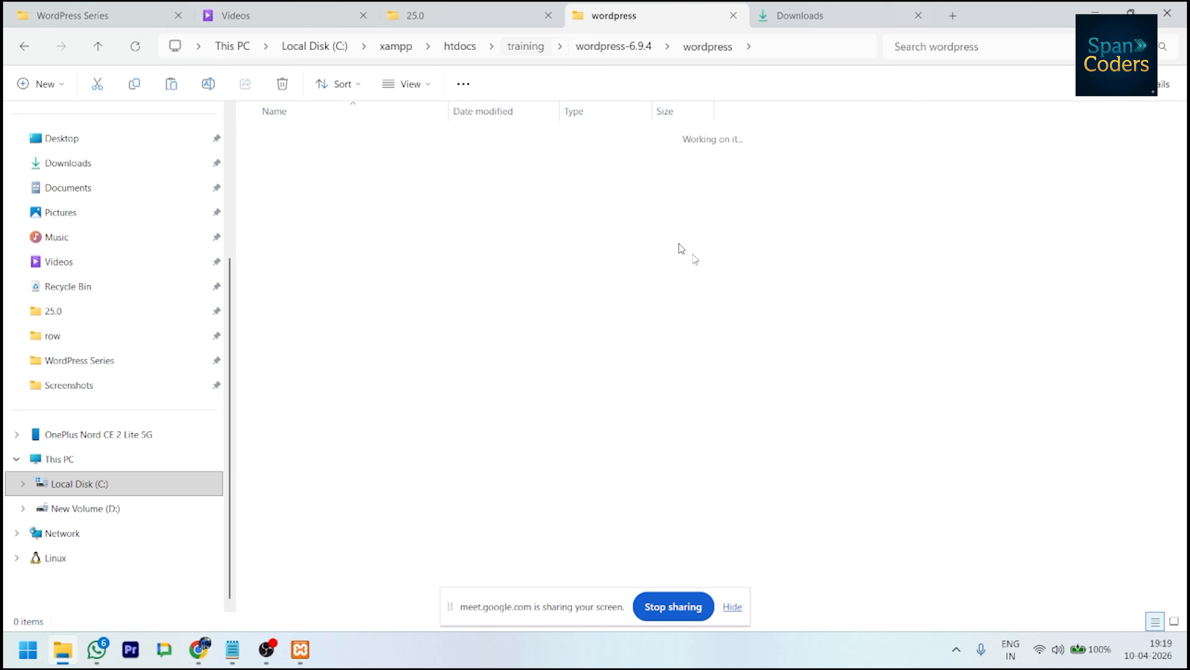
pyautogui.click(762, 388)
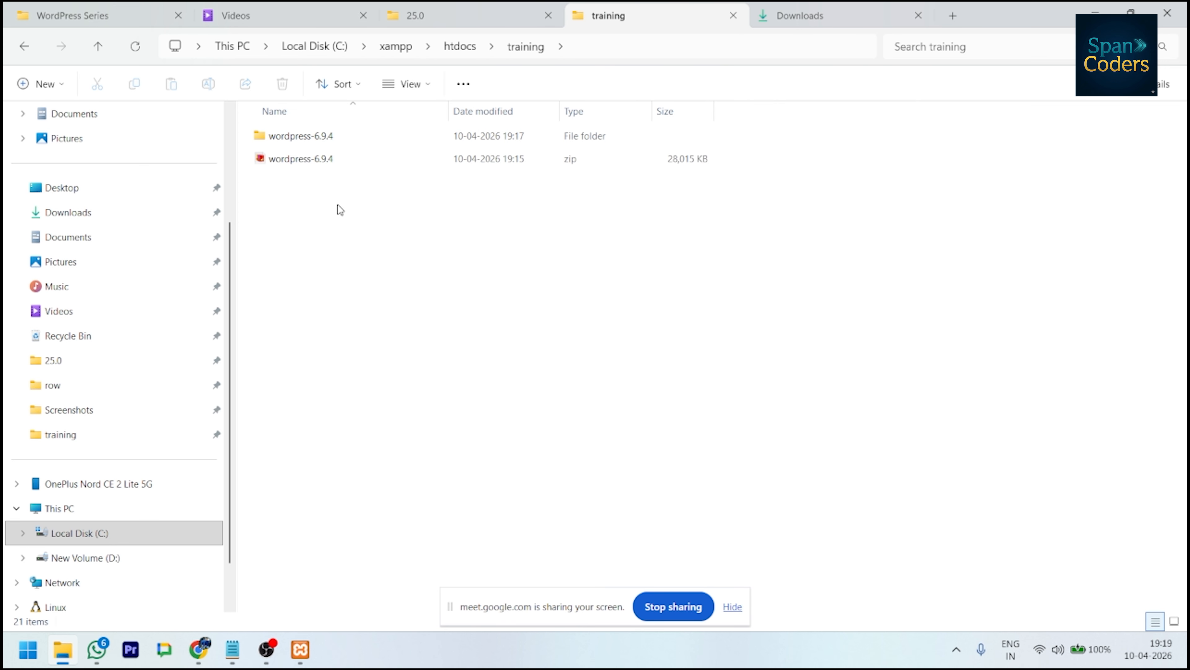
pyautogui.click(324, 140)
pyautogui.keyDown('ctrl'); pyautogui.click(356, 293); pyautogui.keyUp('ctrl')
pyautogui.hotkey('shift', 'Delete')
pyautogui.press('Escape')
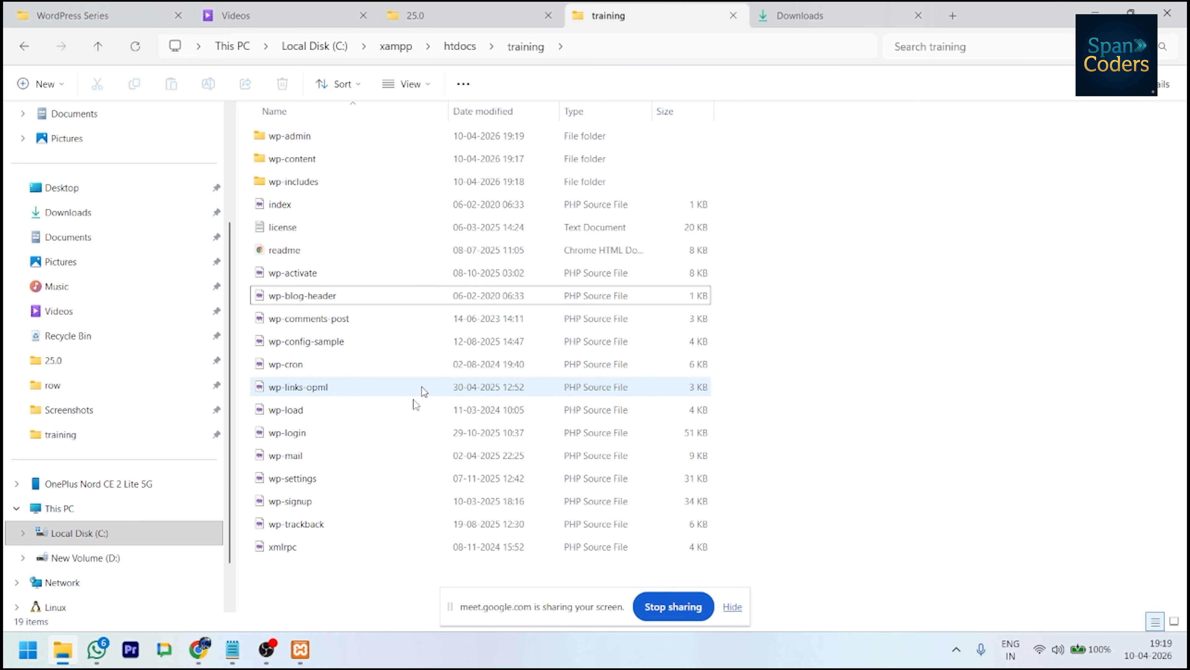
pyautogui.moveTo(199, 649)
pyautogui.click(121, 563)
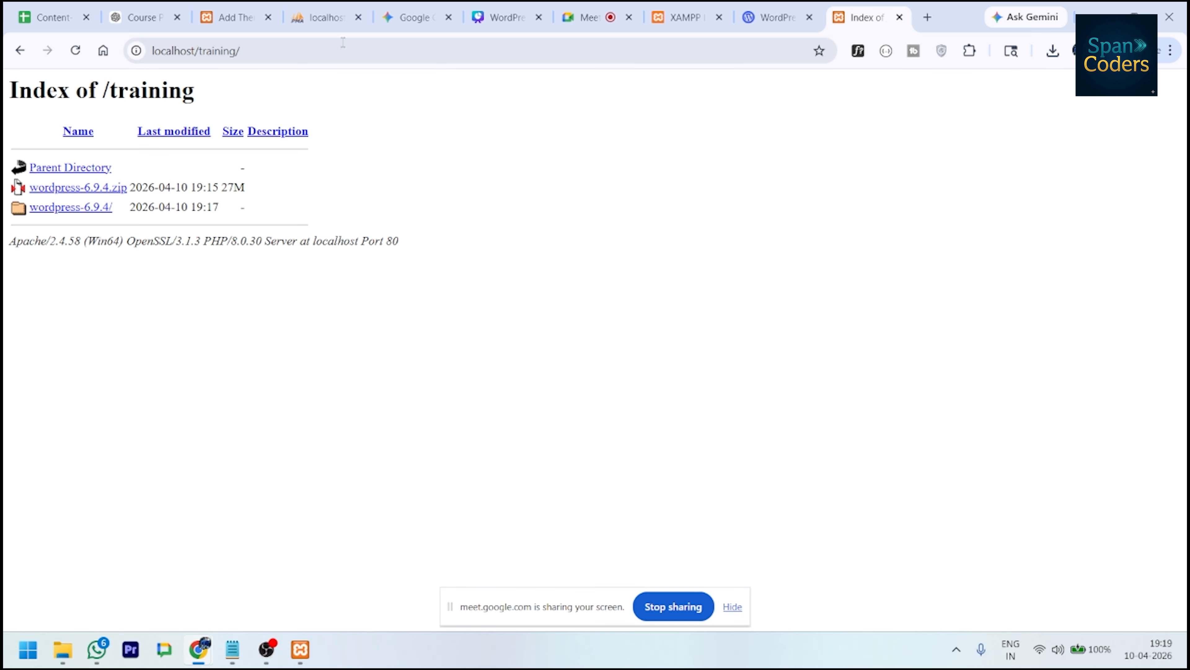
# - Reload localhost/training and continue the WordPress installer in English (United States)
pyautogui.click(75, 49)
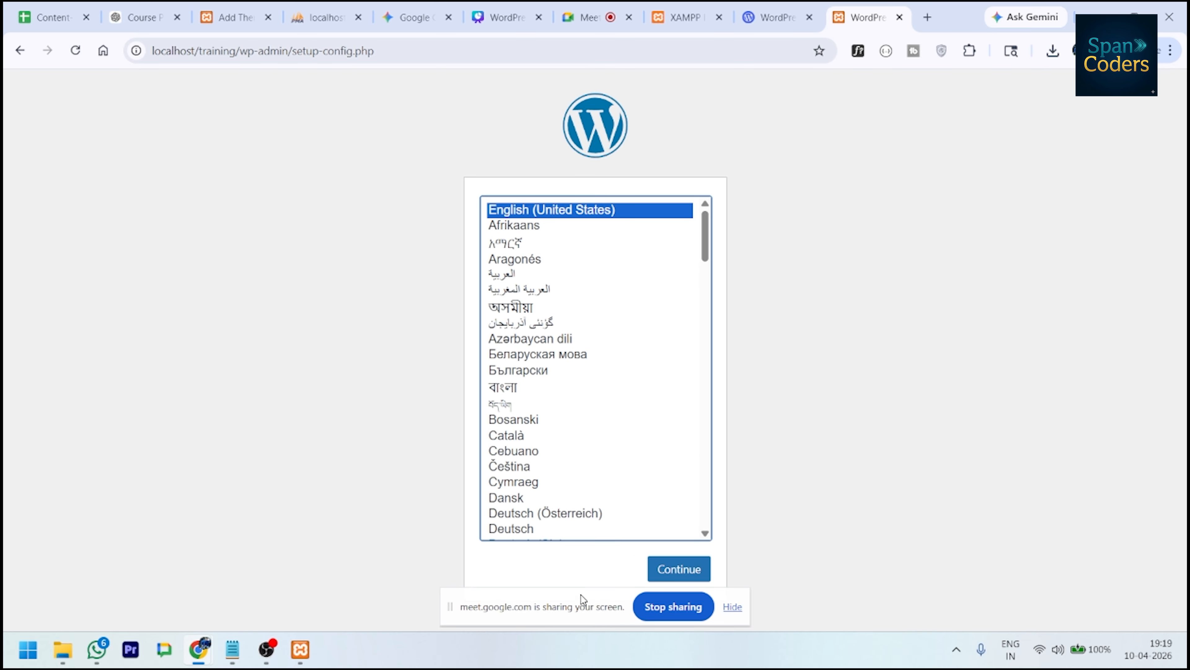
pyautogui.moveTo(547, 605); pyautogui.dragTo(574, 667)
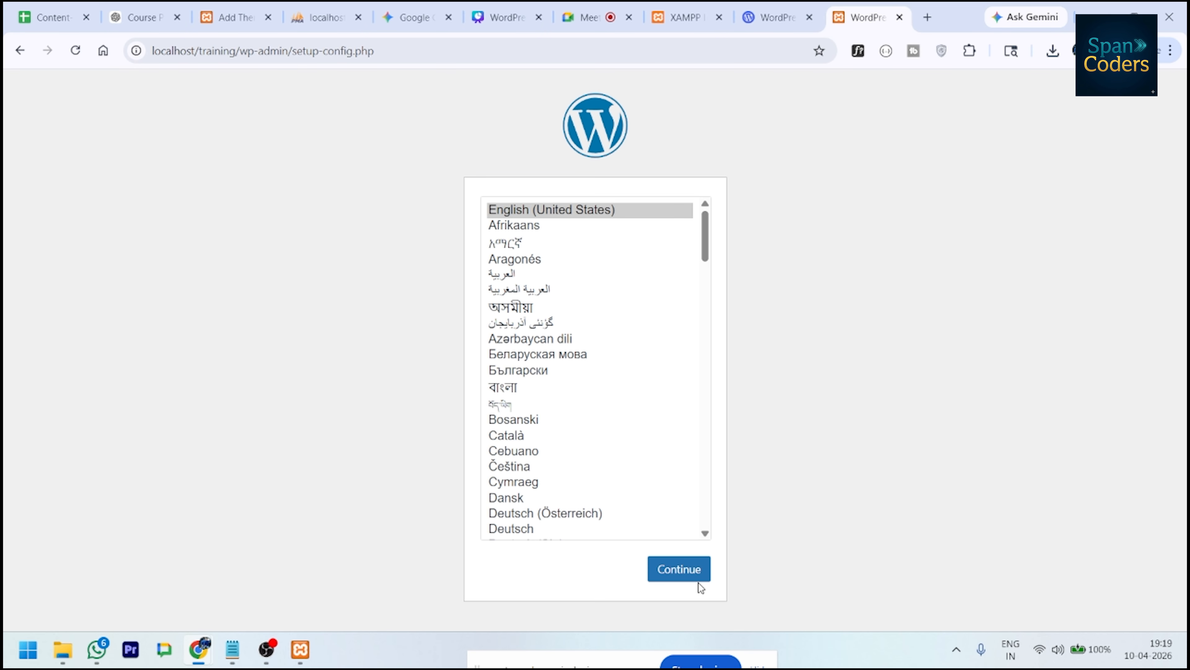
pyautogui.click(693, 571)
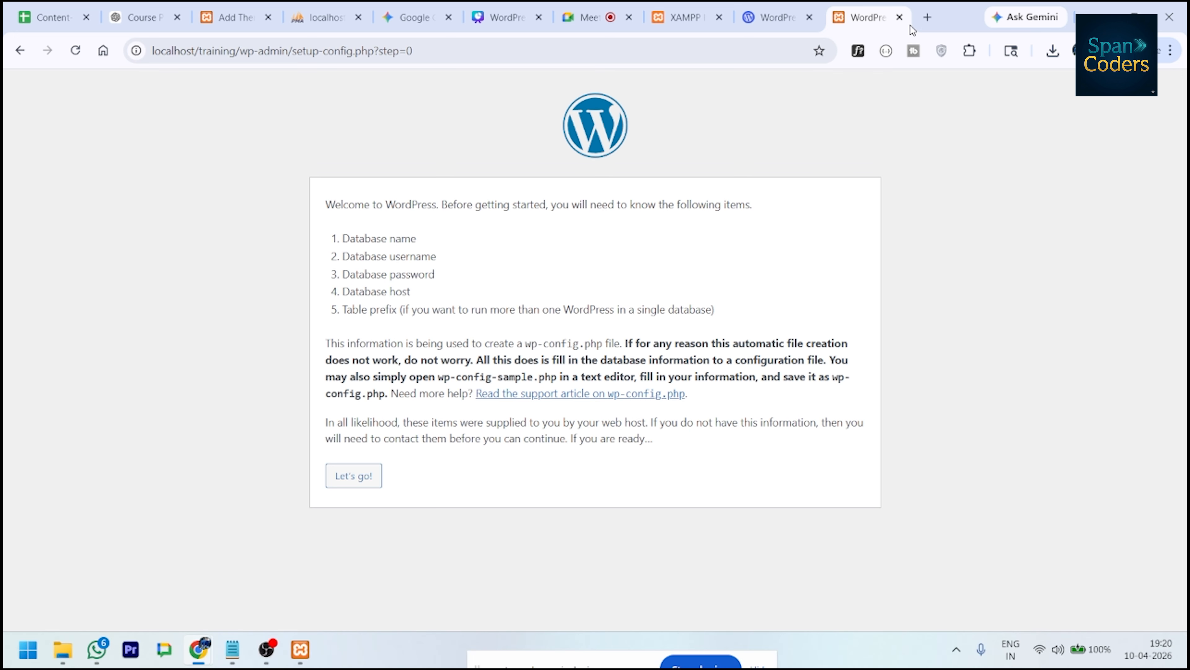
# - At localhost/phpmyadmin, create an empty database named 'training' under Databases
pyautogui.click(927, 17)
pyautogui.click(640, 55)
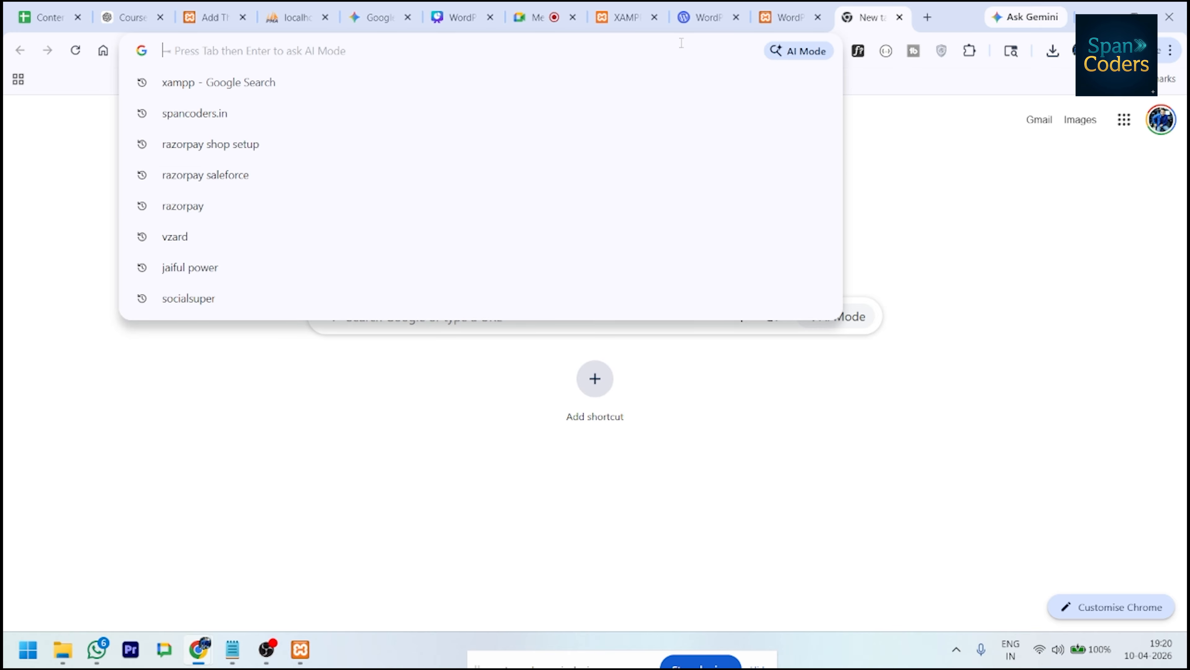
pyautogui.write('local')
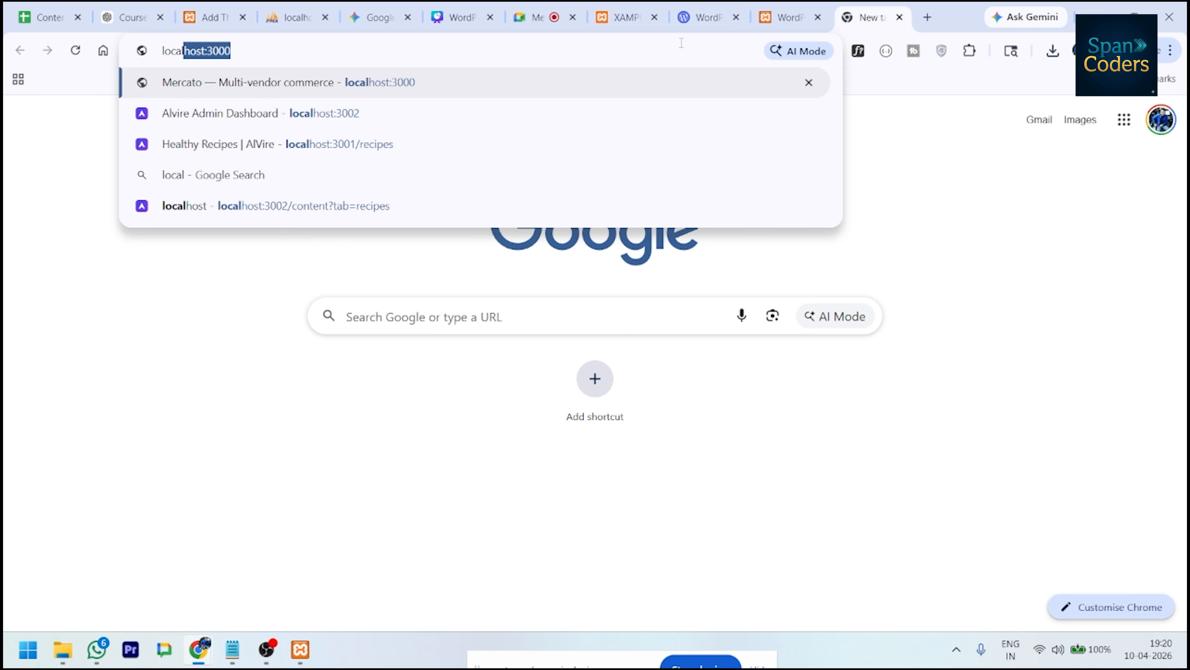
pyautogui.write('host')
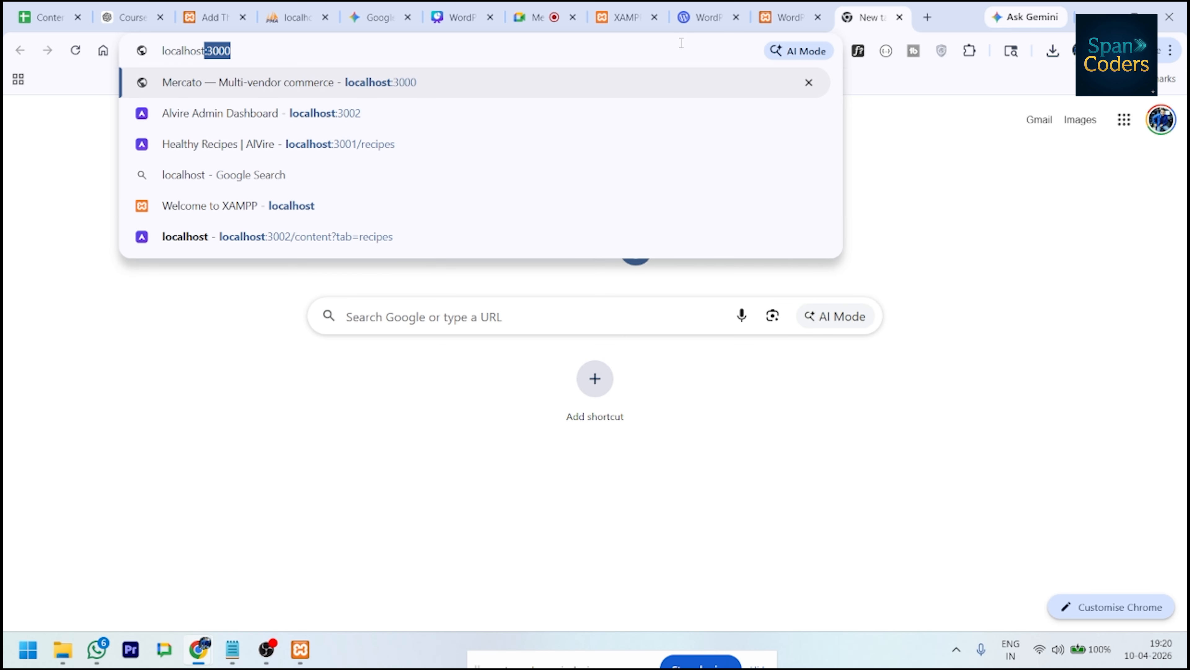
pyautogui.write('/phpmy')
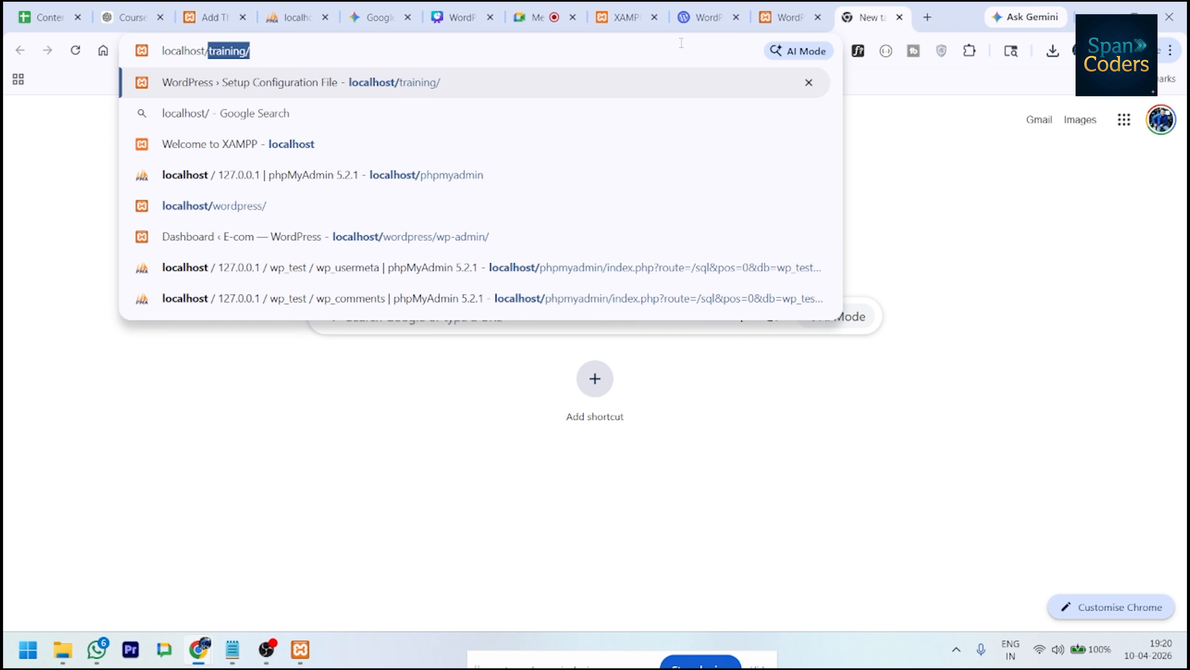
pyautogui.write('admin')
pyautogui.press('Return')
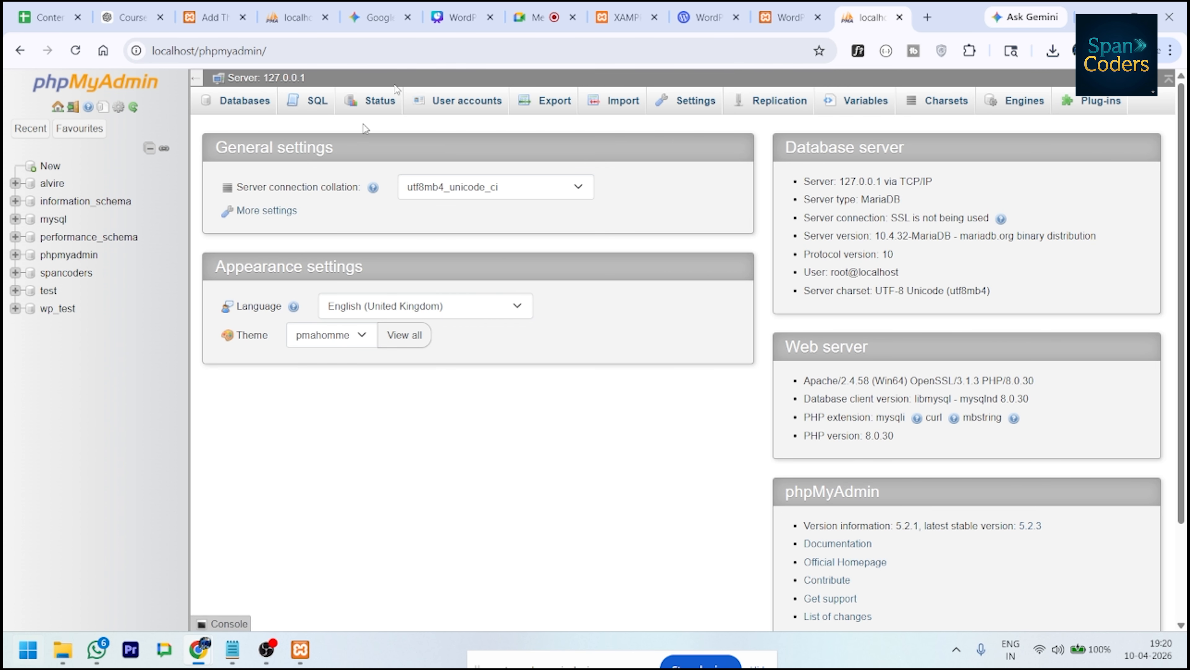
pyautogui.click(247, 99)
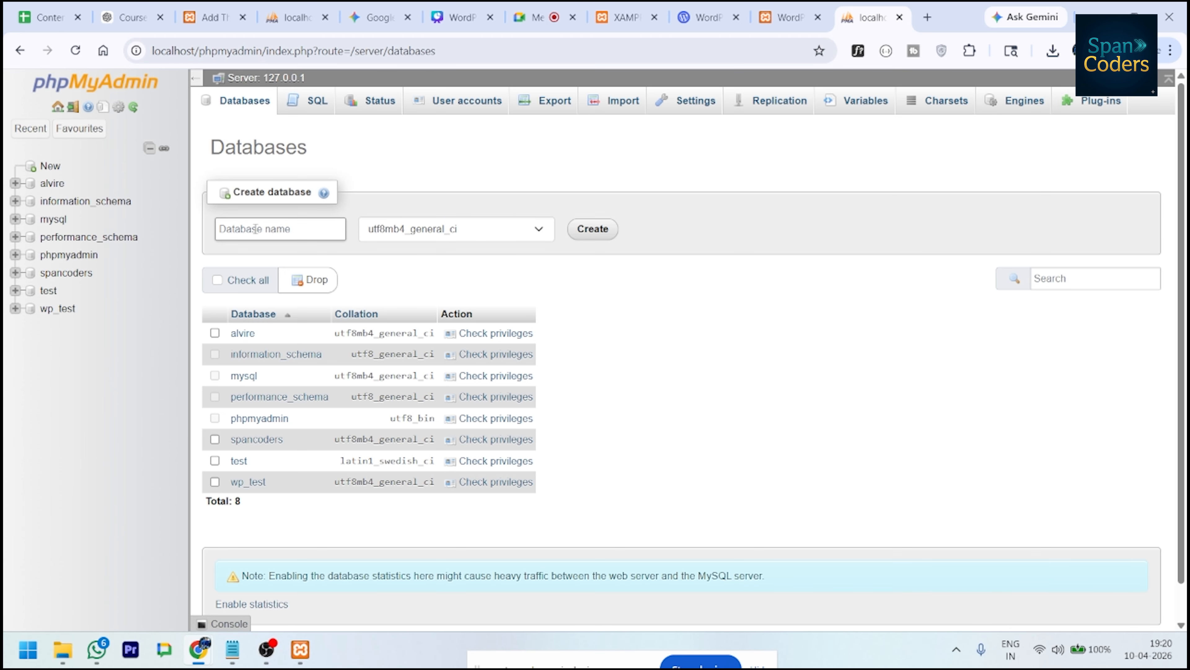
pyautogui.click(254, 229)
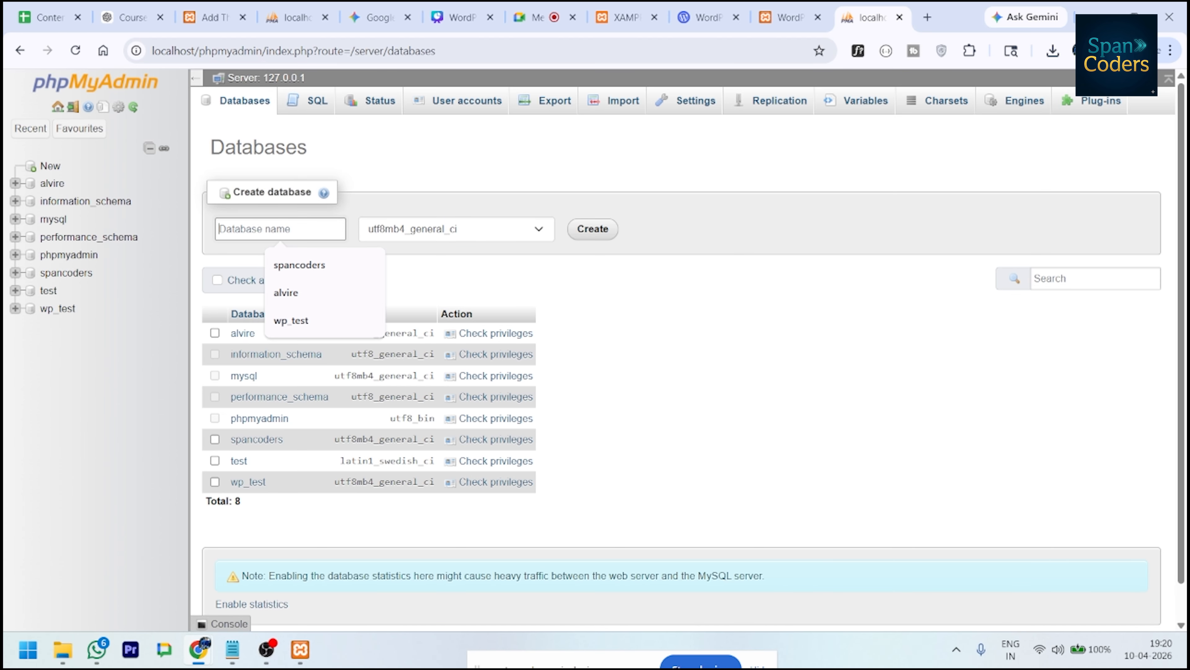
pyautogui.write('training')
pyautogui.hotkey('ctrl', 'a')
pyautogui.press('Return')
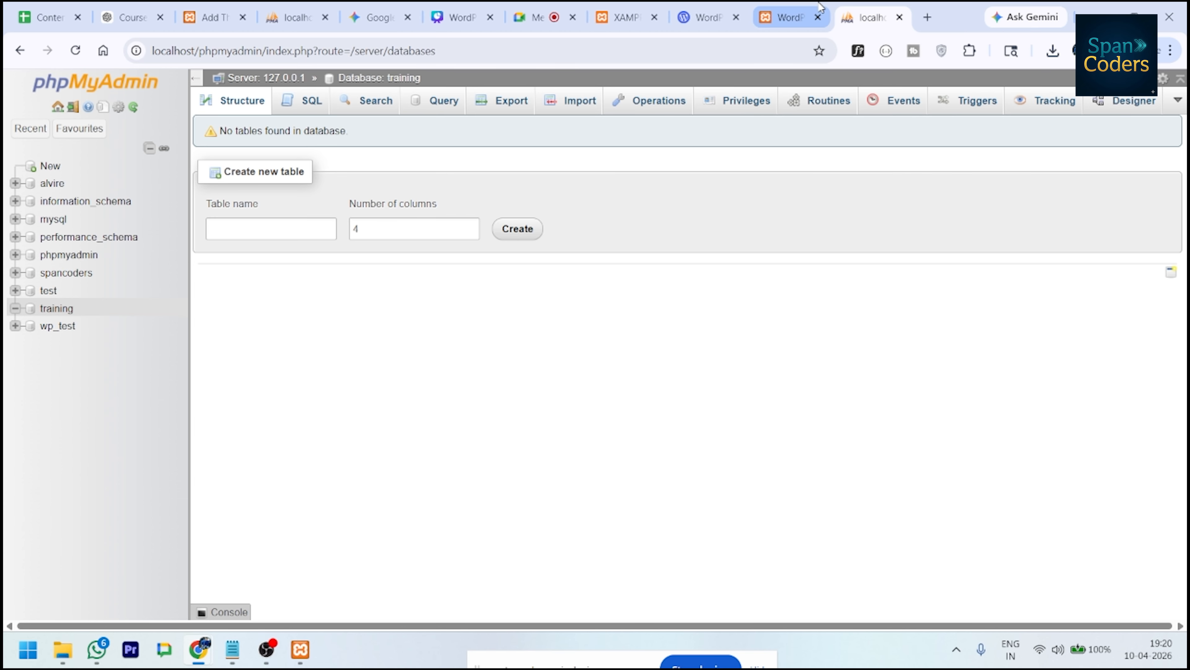
pyautogui.click(816, 10)
# - Submit the setup form with database name 'training', then select wp-config-sample in File Explorer
pyautogui.click(371, 481)
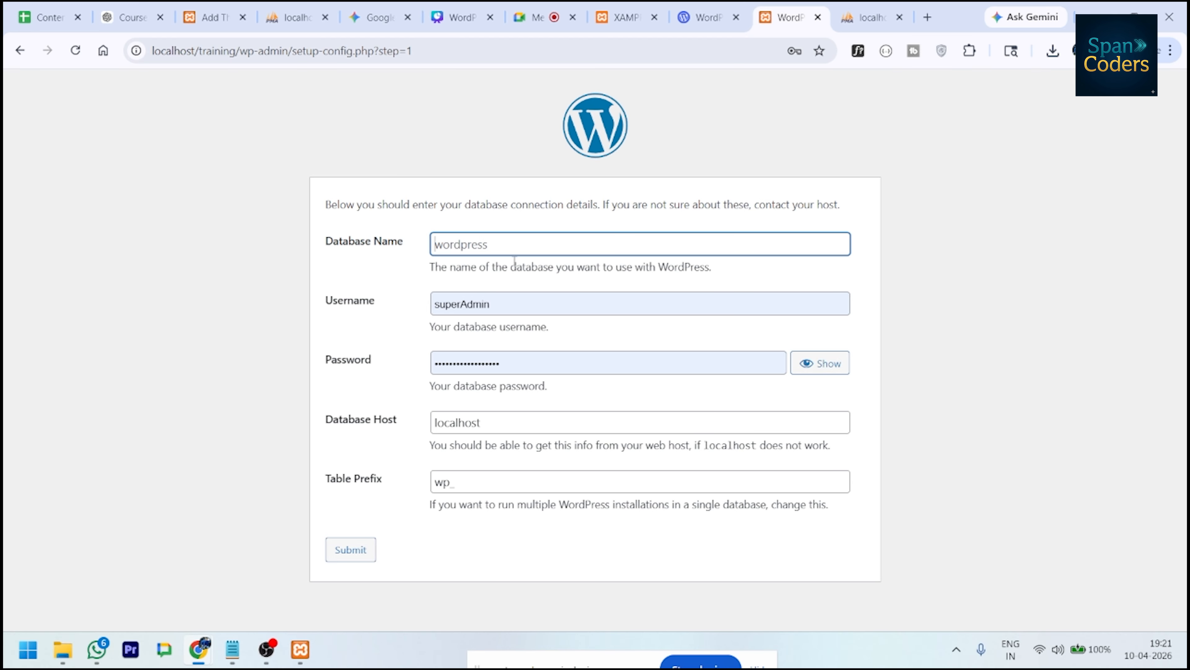
pyautogui.write('training')
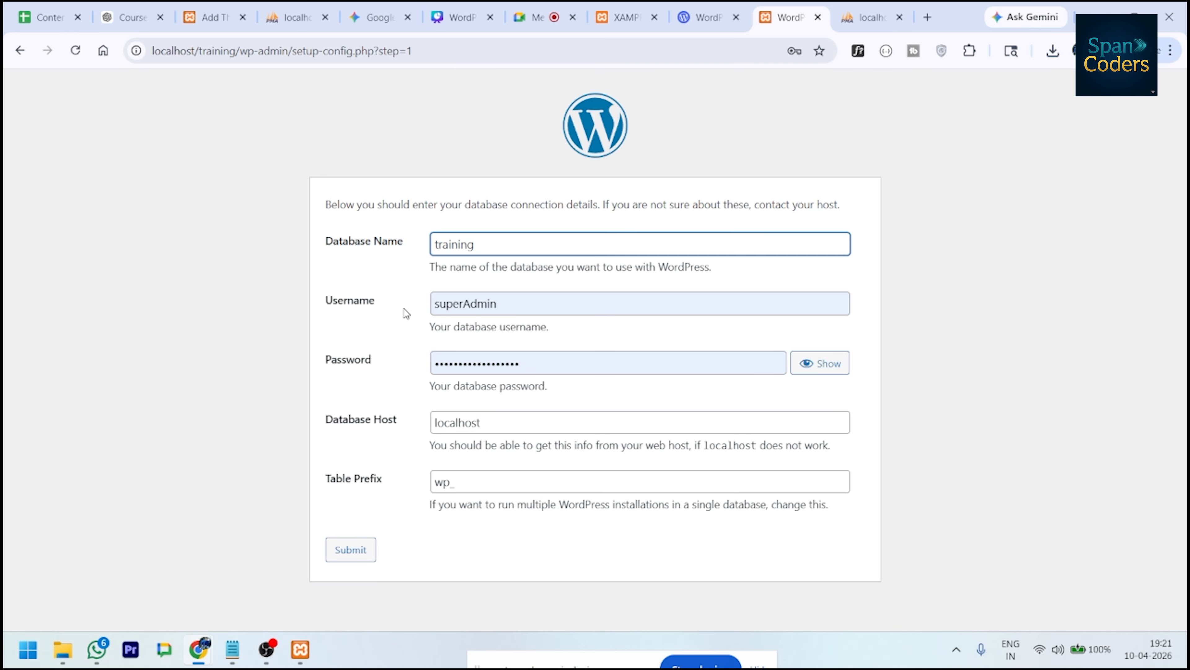
pyautogui.click(341, 547)
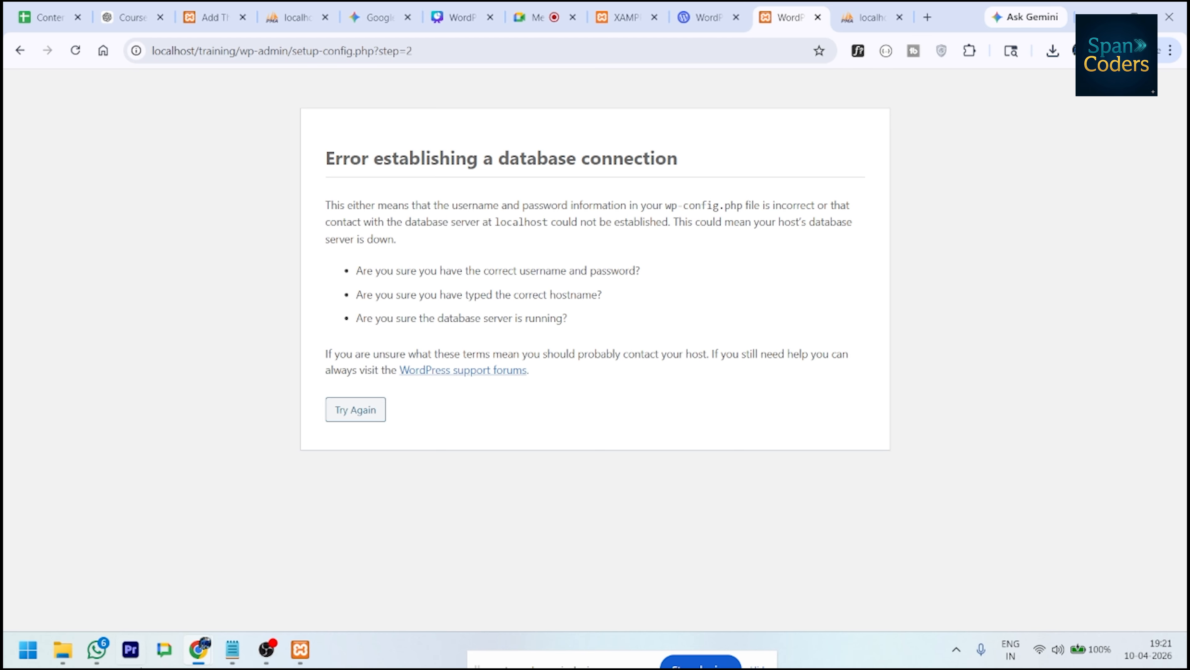
pyautogui.click(67, 643)
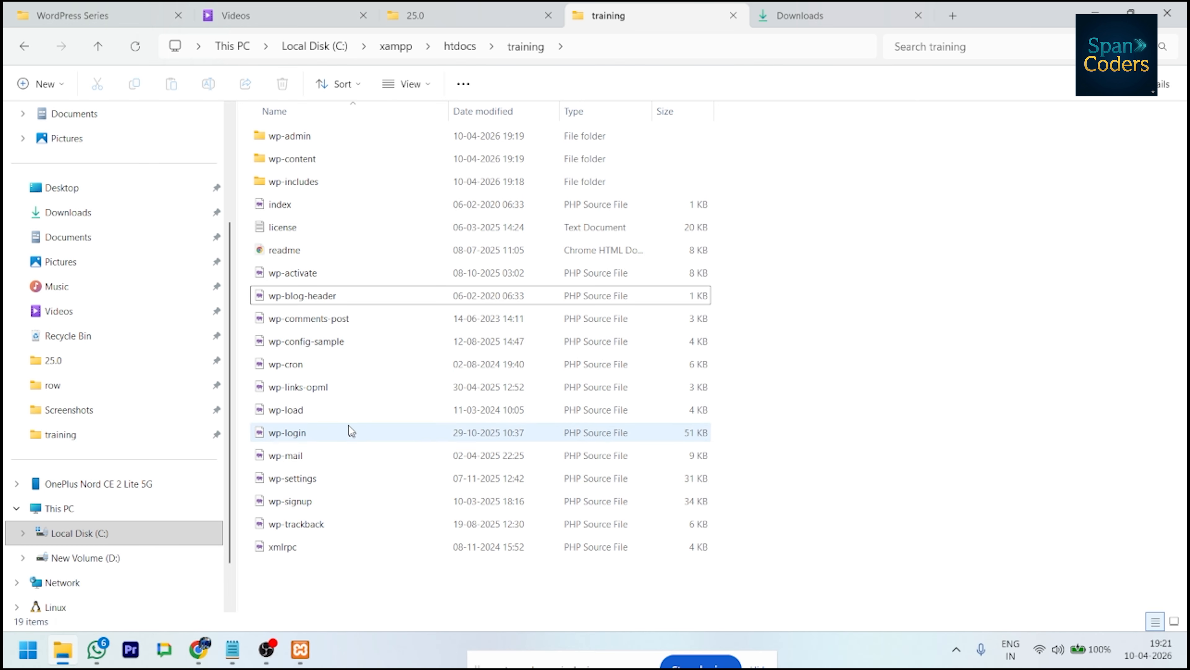
pyautogui.click(341, 347)
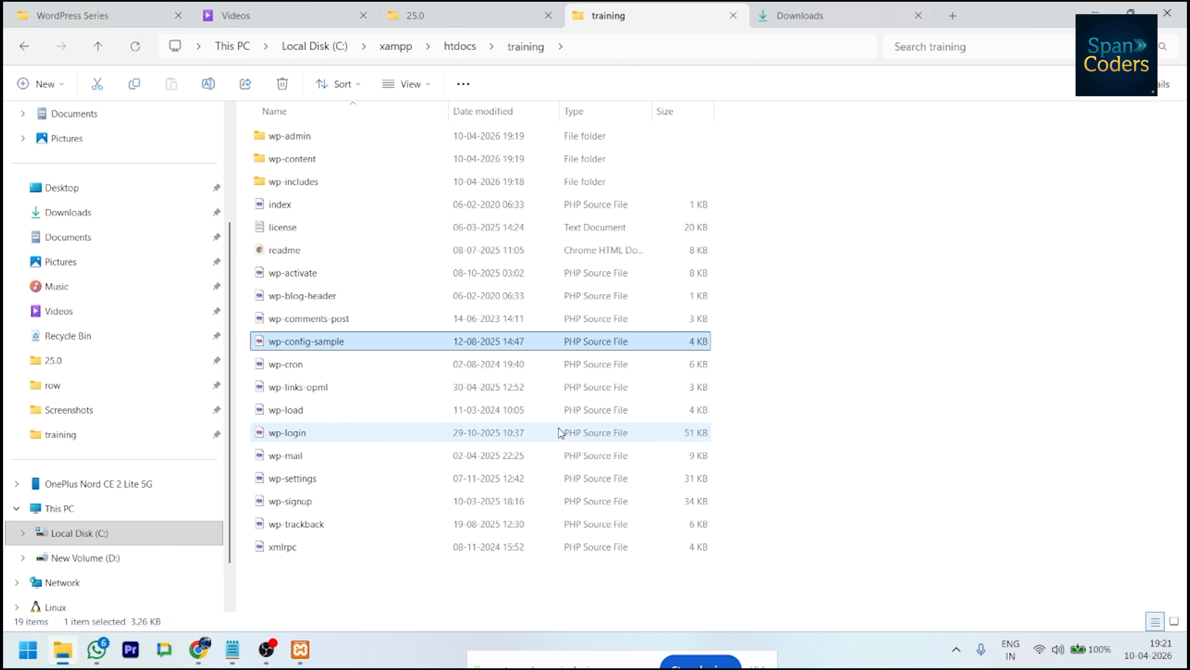
# - Rename the wp-config-sample file to wp-config by dropping '-sample'
pyautogui.press('F2')
pyautogui.press('End')
pyautogui.press('BackSpace')
pyautogui.press('BackSpace')
pyautogui.press('BackSpace')
pyautogui.press('BackSpace')
pyautogui.press('BackSpace')
pyautogui.press('BackSpace')
pyautogui.press('BackSpace')
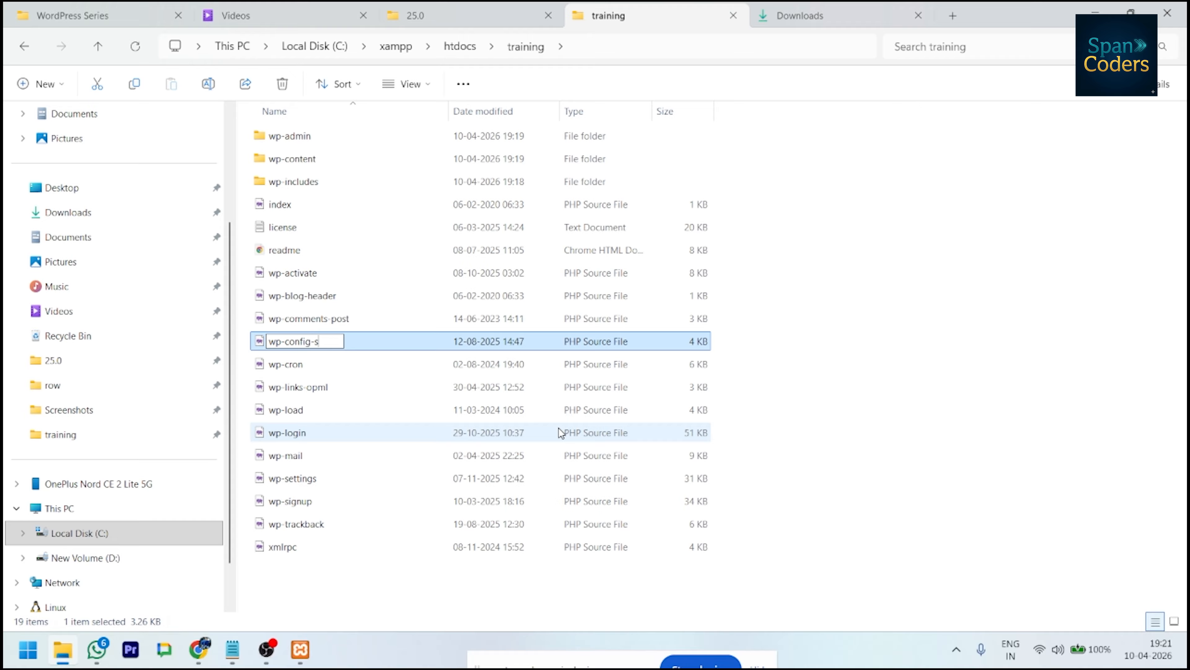
pyautogui.press('Return')
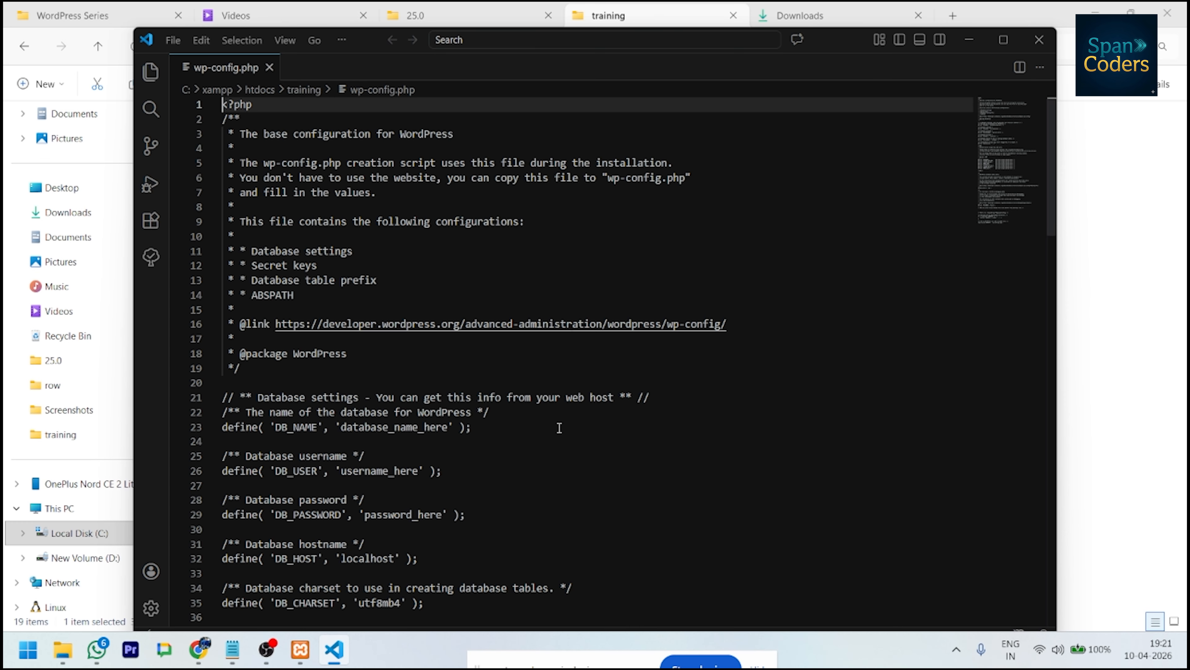
# - Set DB_NAME to 'training' on line 23 of wp-config.php
pyautogui.scroll(-1, 559, 428)
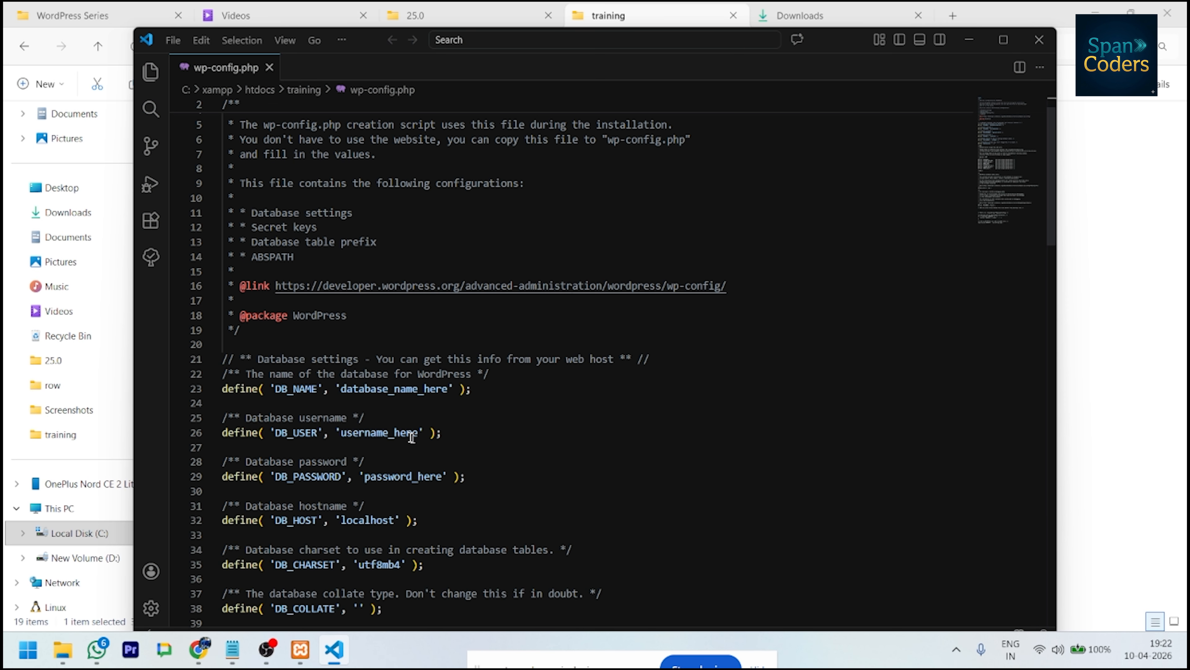
pyautogui.doubleClick(398, 389)
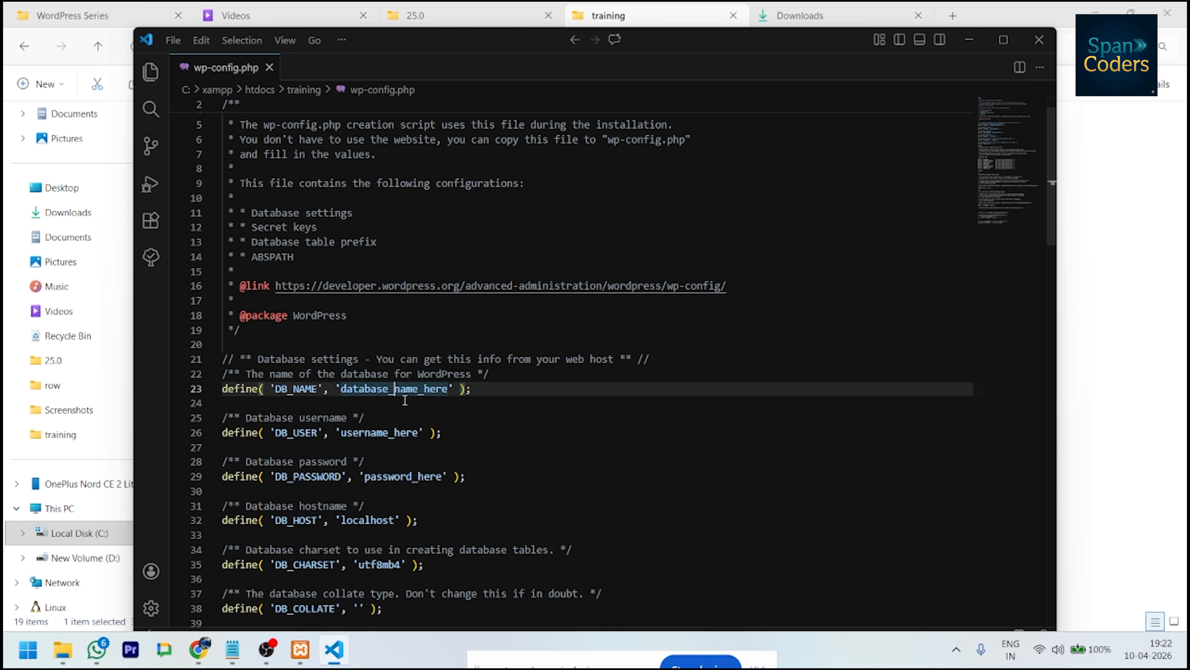
pyautogui.click(394, 389)
pyautogui.write('training')
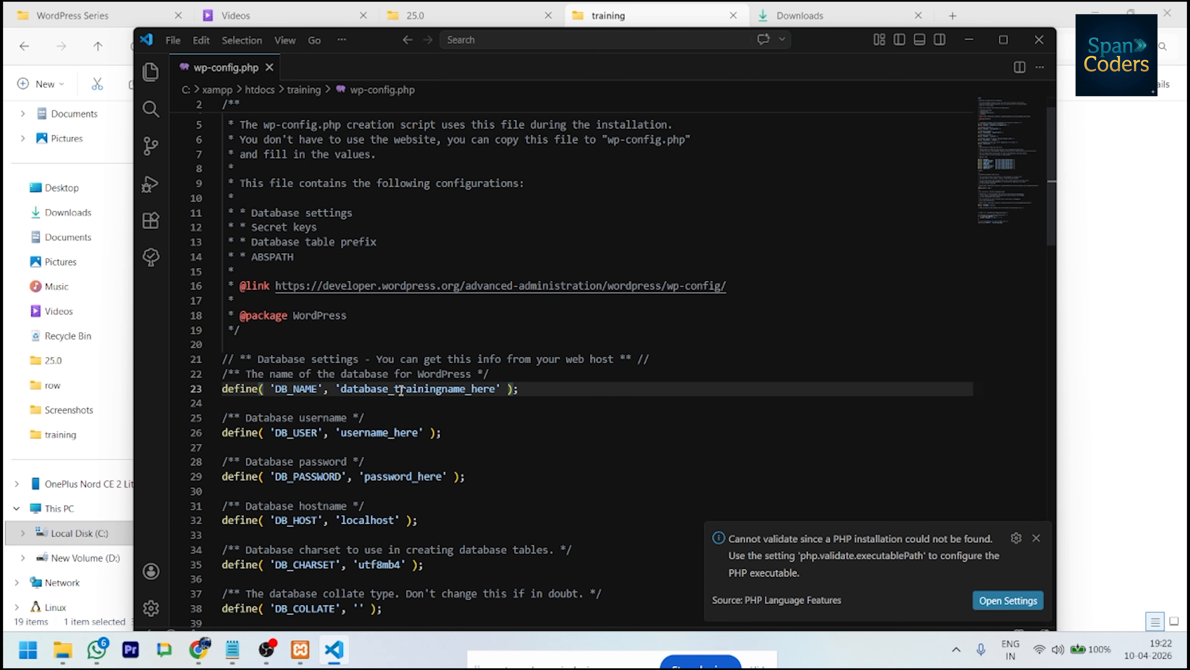
pyautogui.doubleClick(402, 389)
pyautogui.write('training')
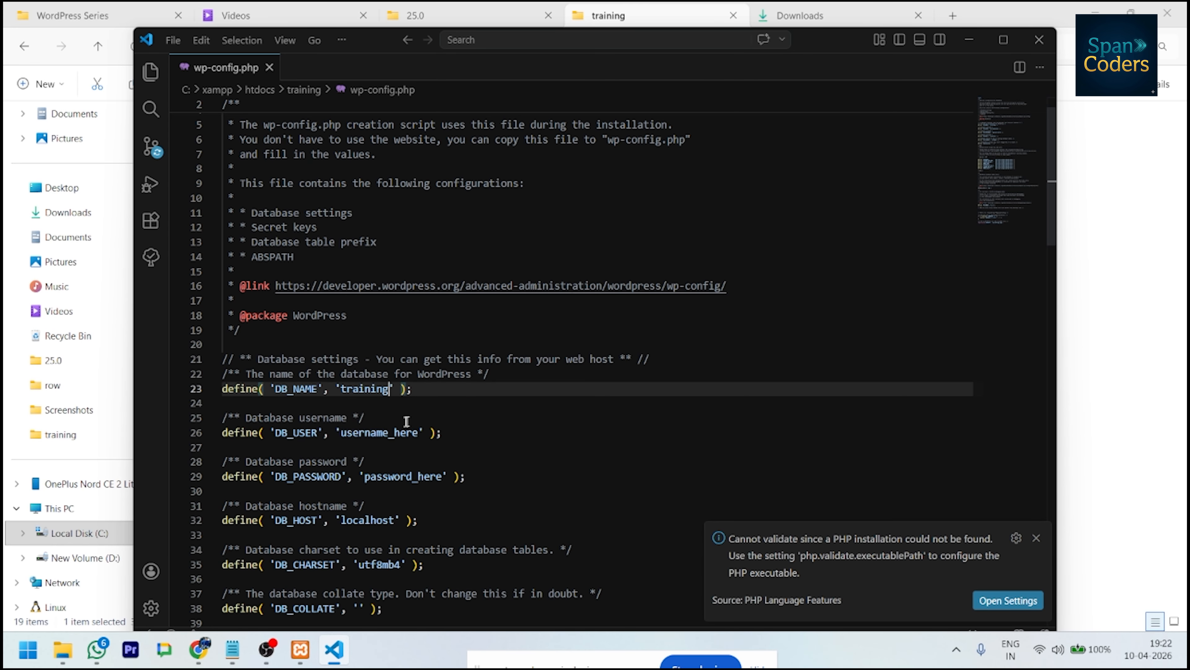
# - Set DB_USER to 'root', leave DB_PASSWORD empty, and close the editor
pyautogui.doubleClick(394, 430)
pyautogui.write('r')
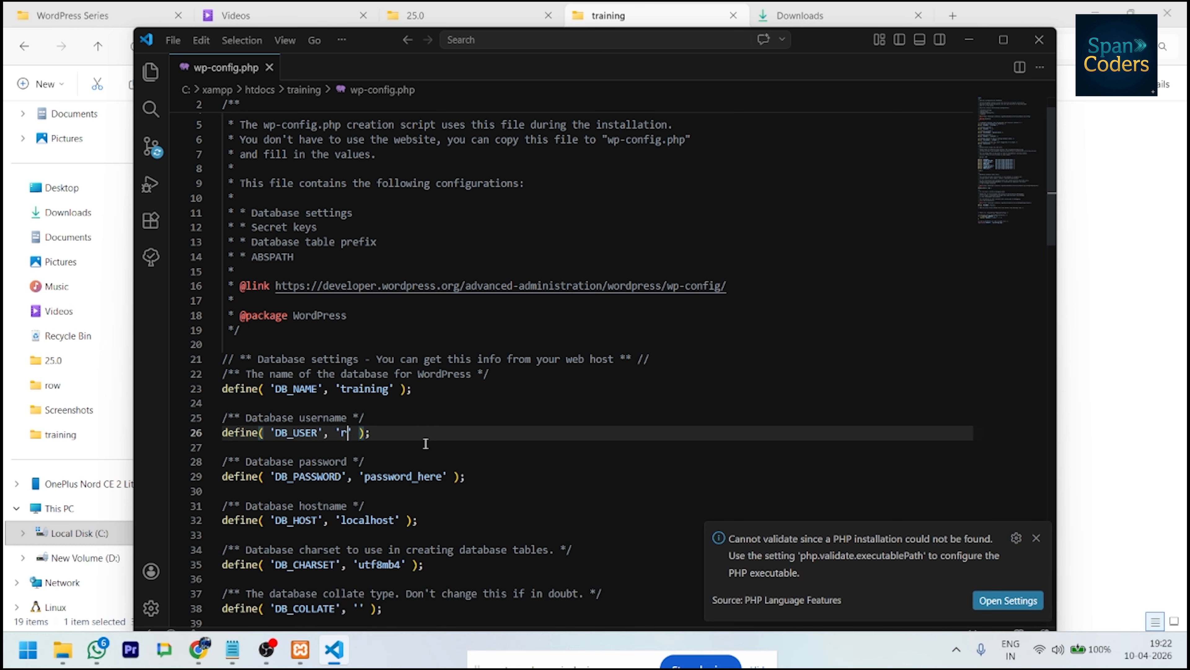
pyautogui.write('oot')
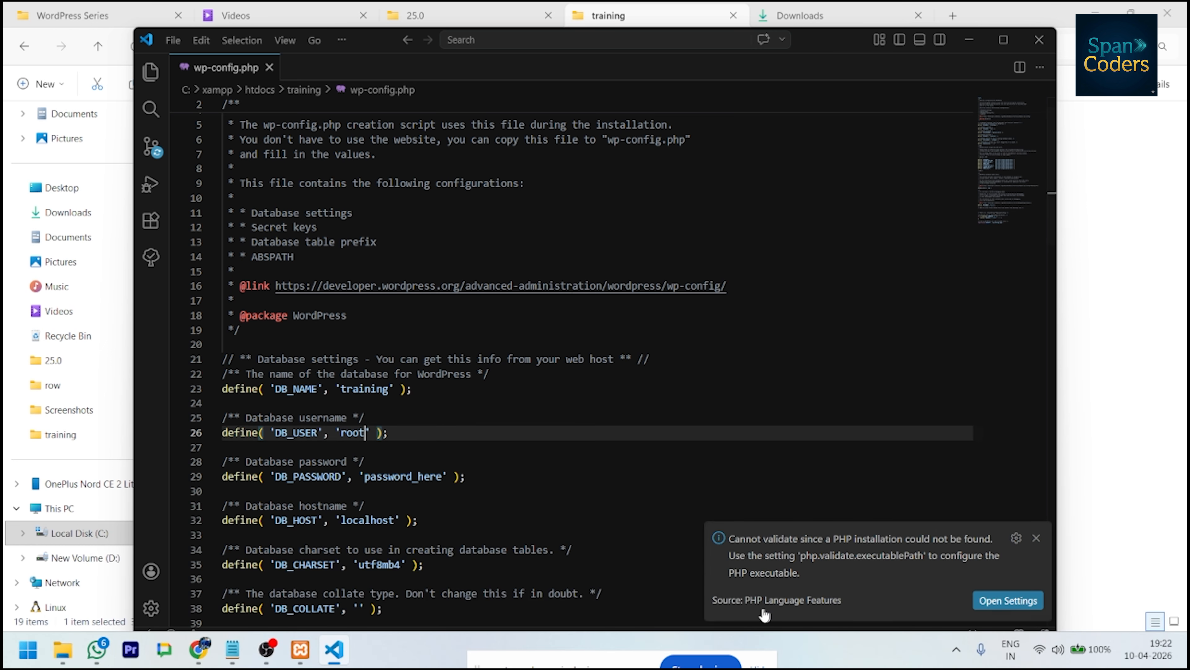
pyautogui.doubleClick(396, 475)
pyautogui.press('BackSpace')
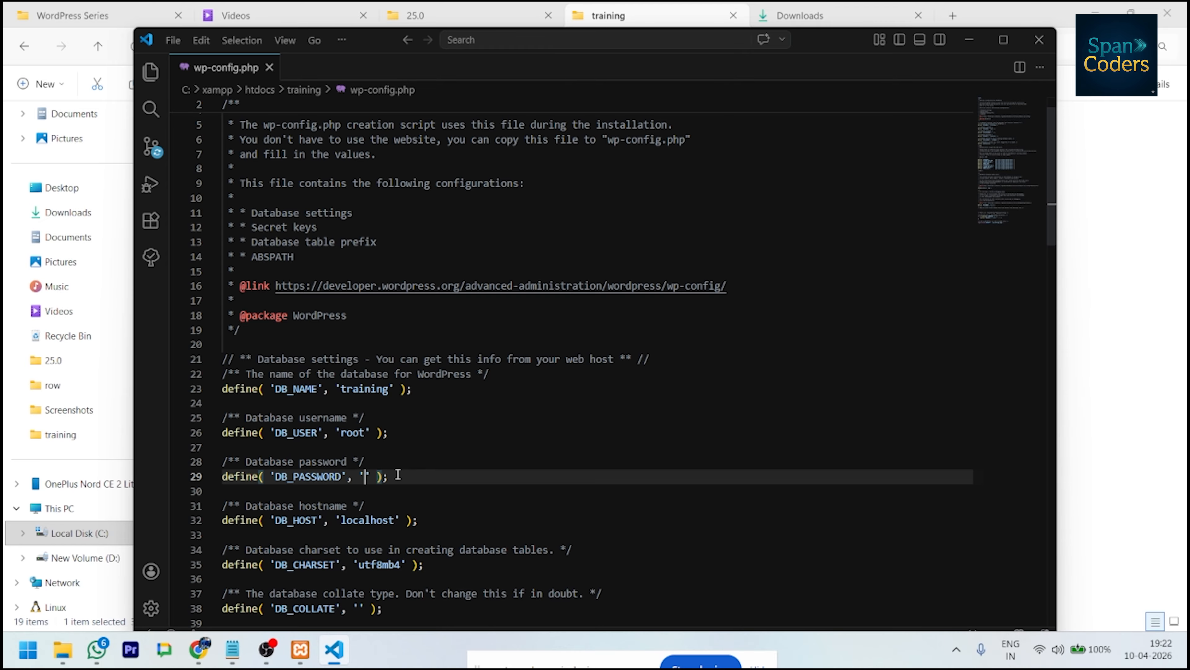
pyautogui.scroll(-10, 450, 493)
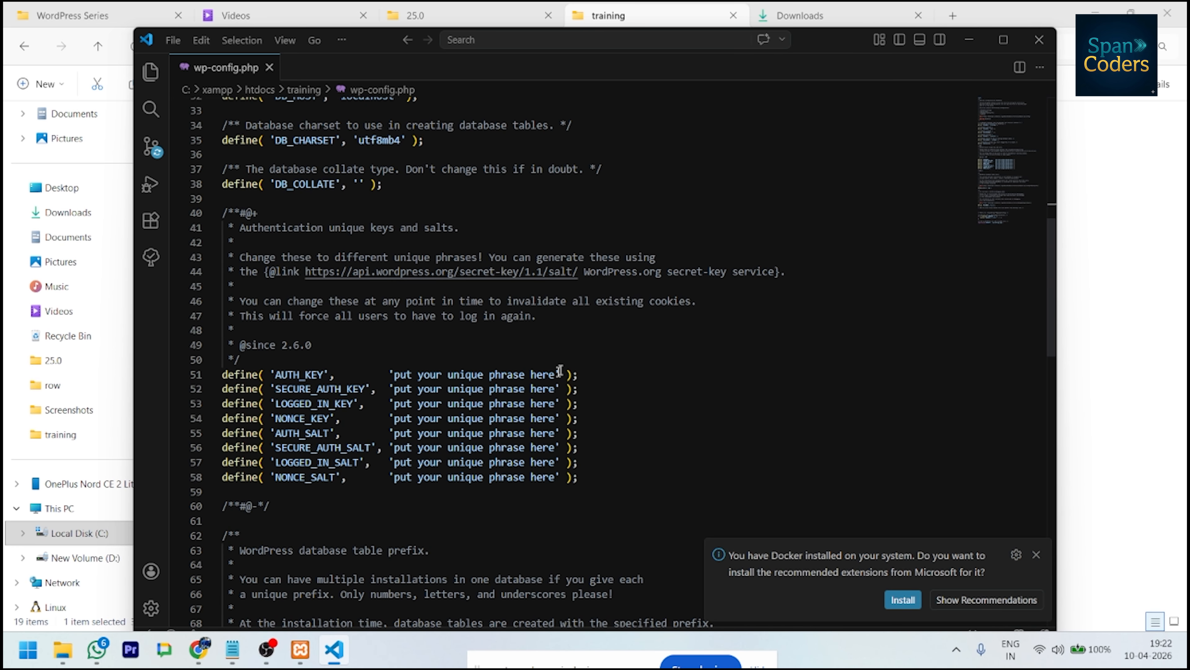
pyautogui.click(1038, 46)
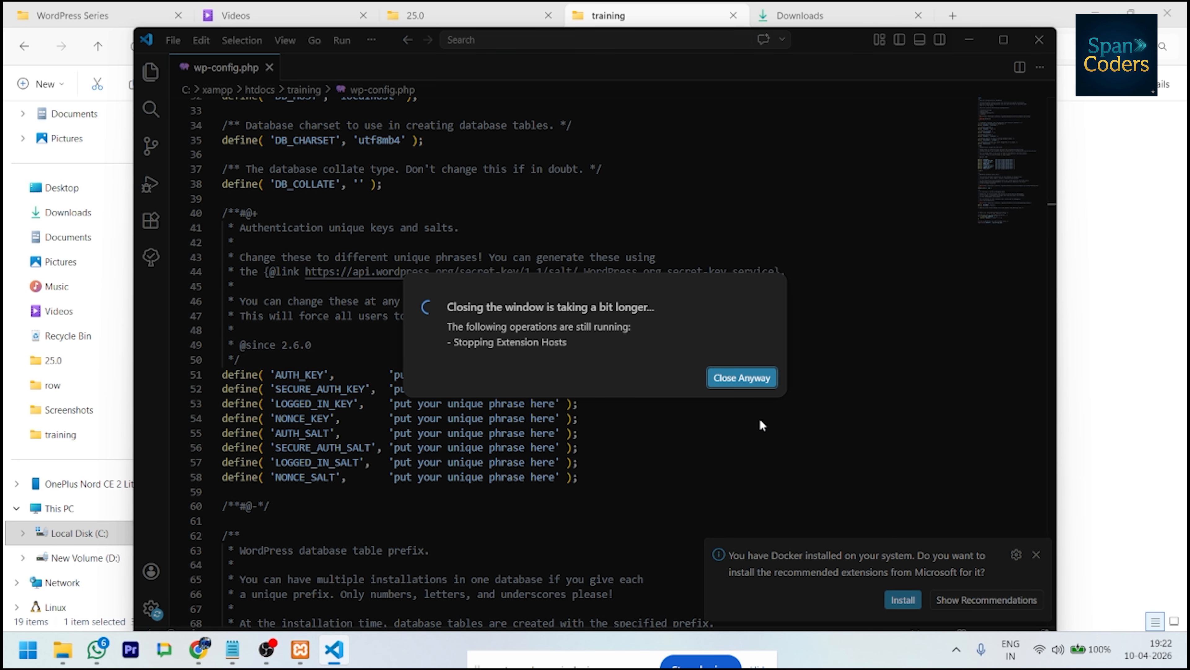
# - Force-close the editor and resubmit the database details in the WordPress setup
pyautogui.click(746, 385)
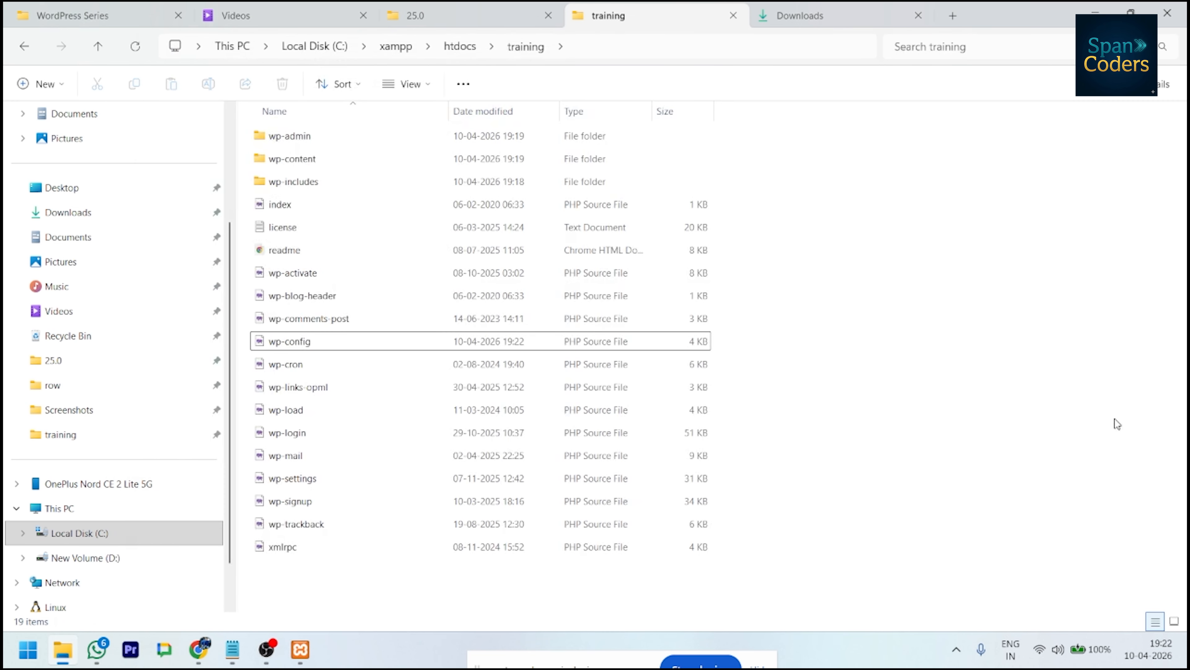
pyautogui.moveTo(197, 656)
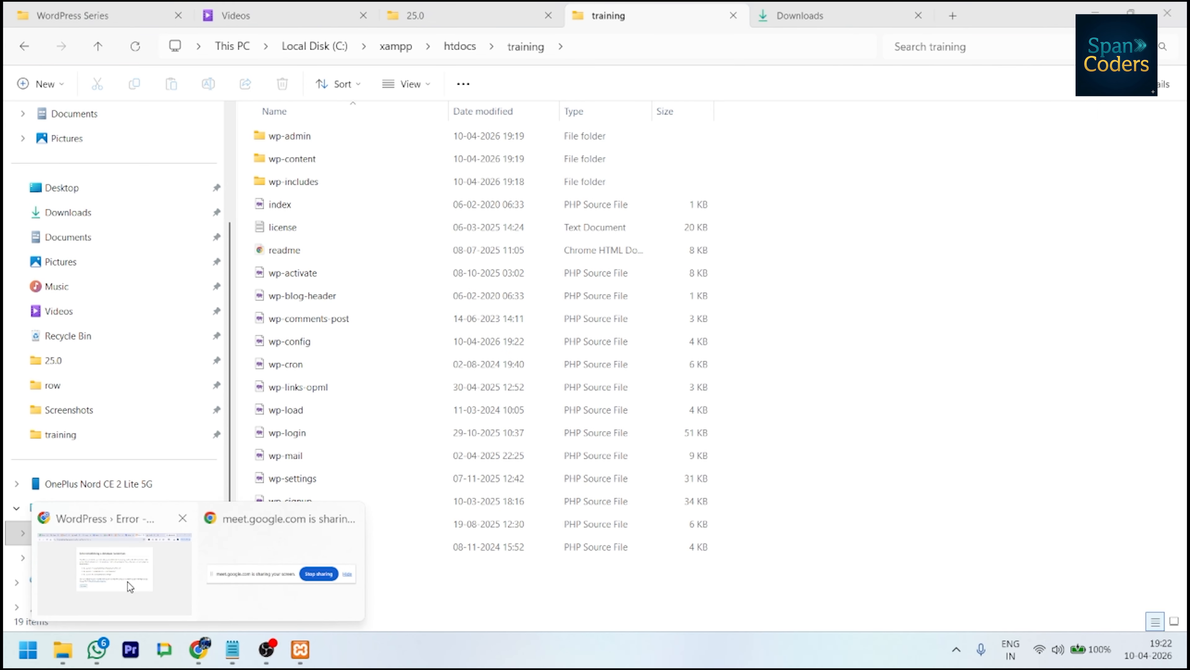
pyautogui.click(131, 586)
pyautogui.click(349, 411)
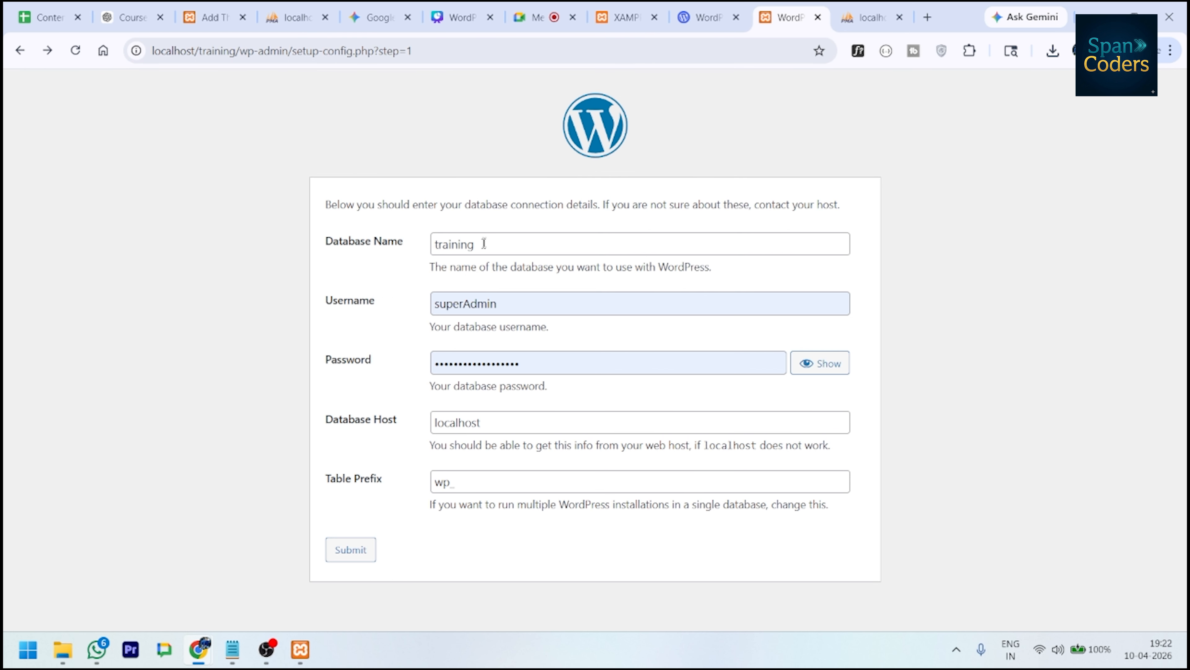
pyautogui.click(351, 551)
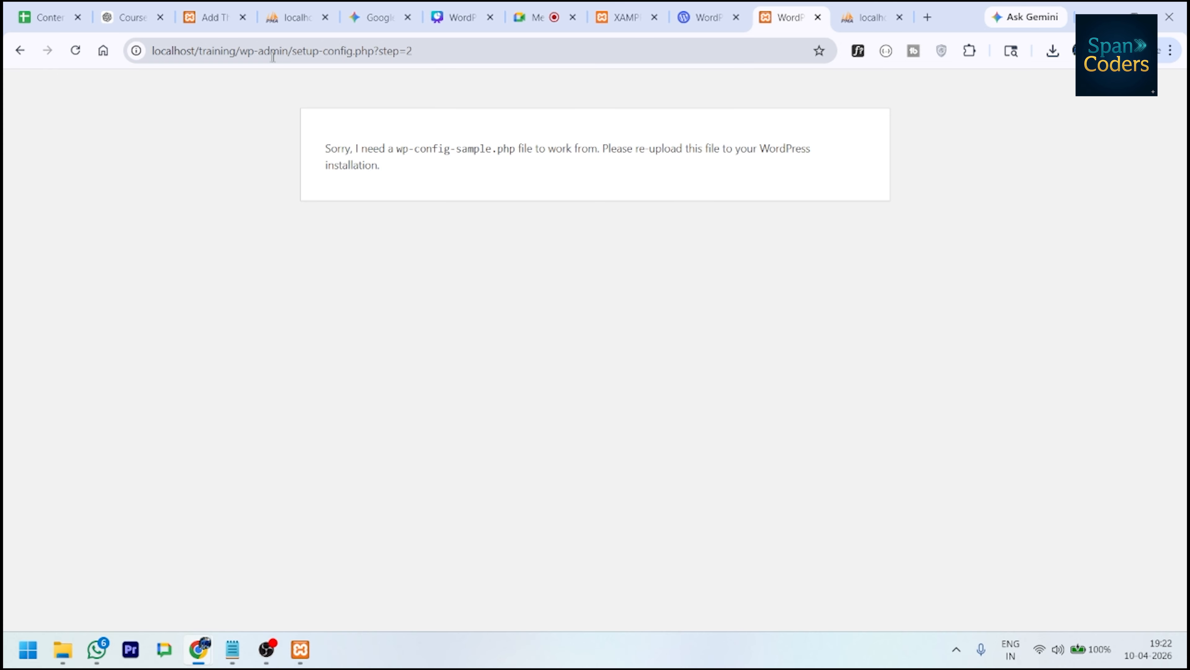
# - Trim the address to localhost/training/ and load the site root
pyautogui.moveTo(239, 50); pyautogui.dragTo(715, 114)
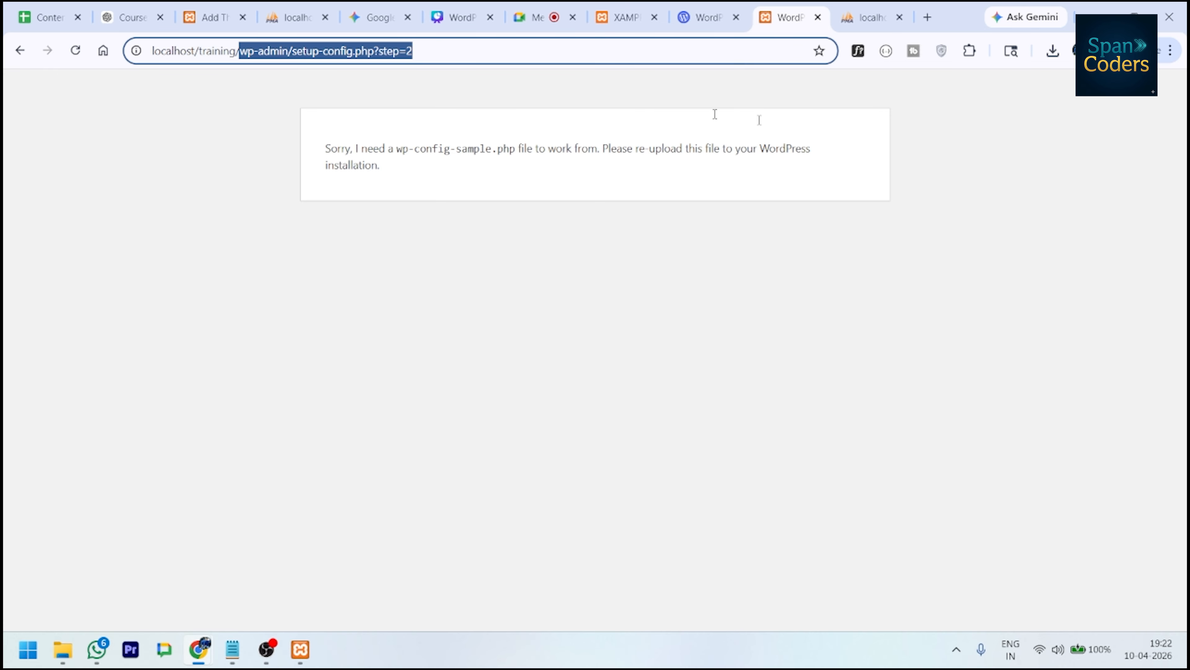
pyautogui.press('BackSpace')
pyautogui.press('Return')
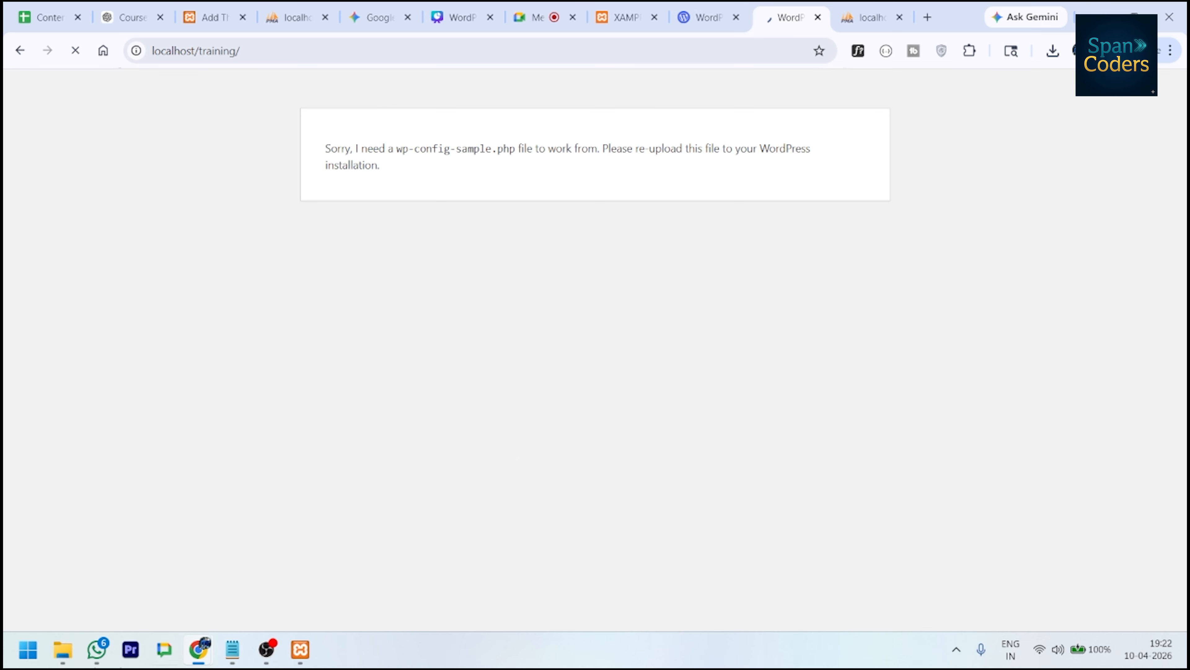
# - Confirm the installation language and fill Site Title 'E-com' and the administrator username
pyautogui.click(707, 579)
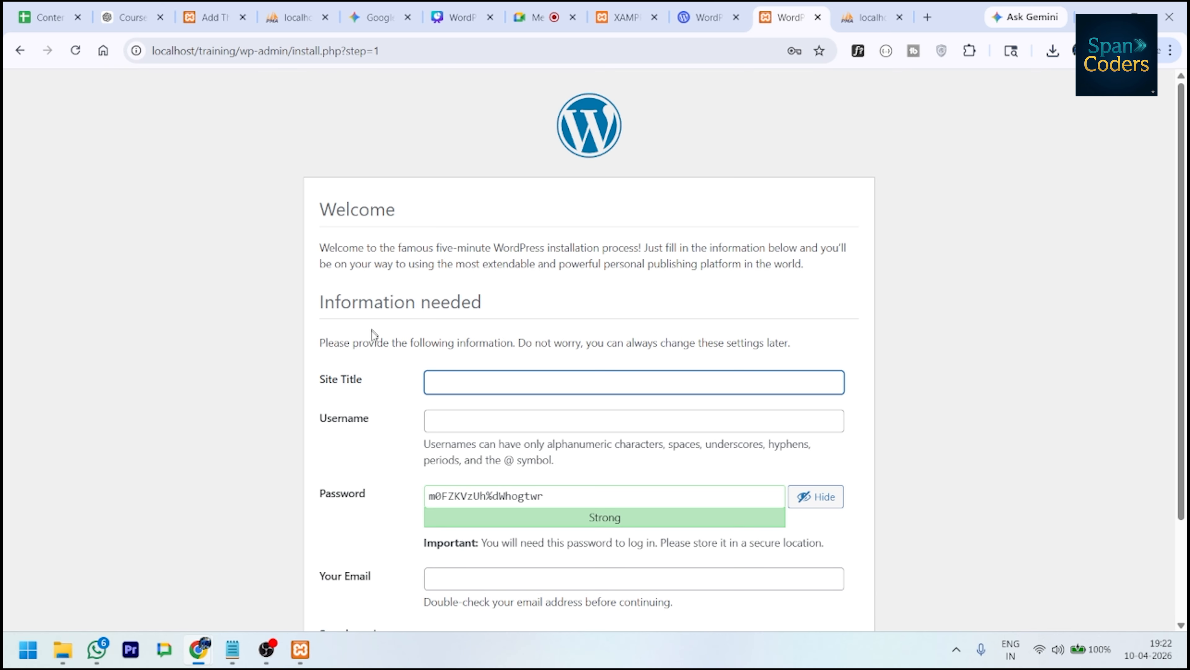
pyautogui.scroll(-3, 393, 287)
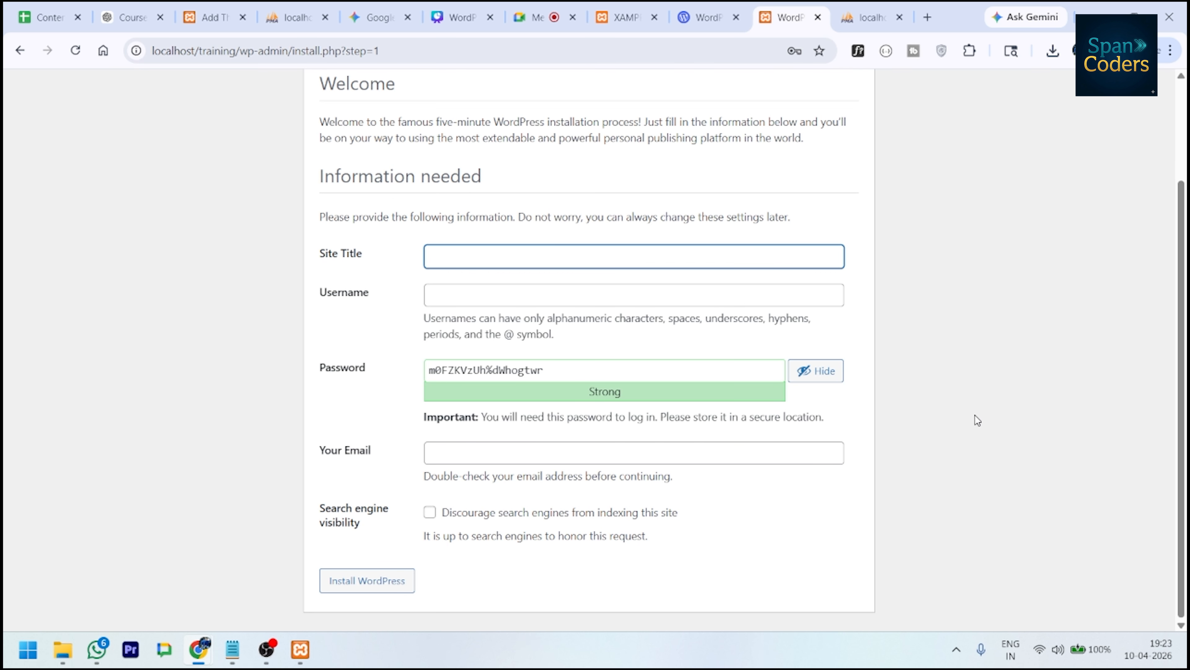
pyautogui.click(518, 258)
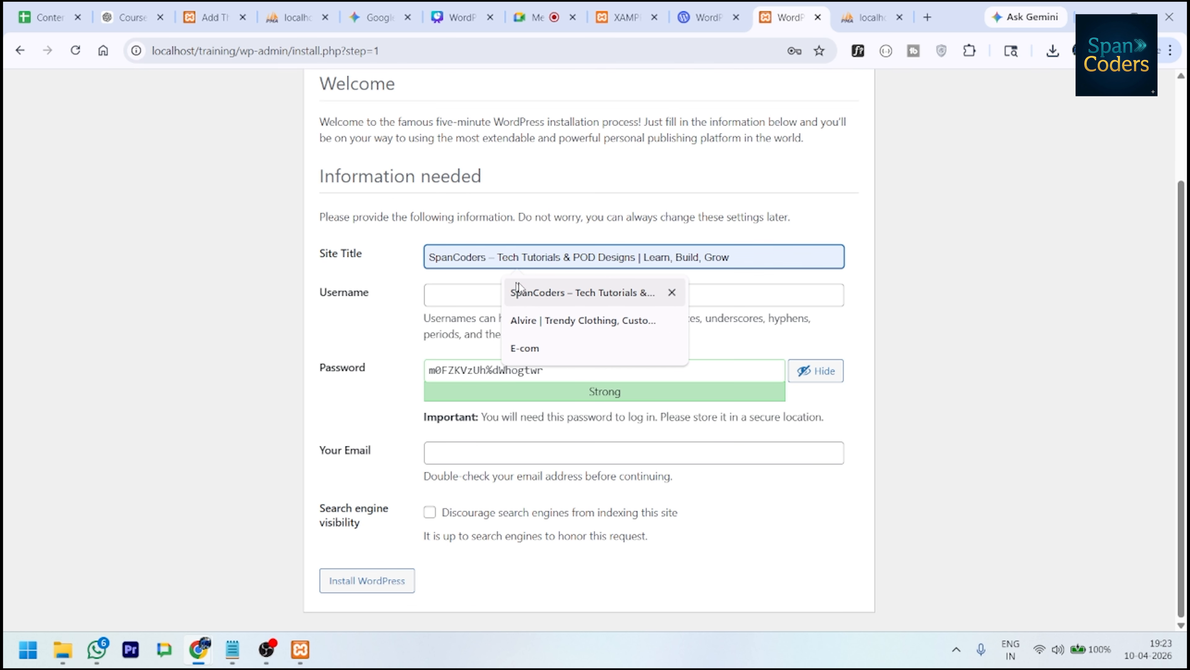
pyautogui.click(525, 348)
pyautogui.click(516, 296)
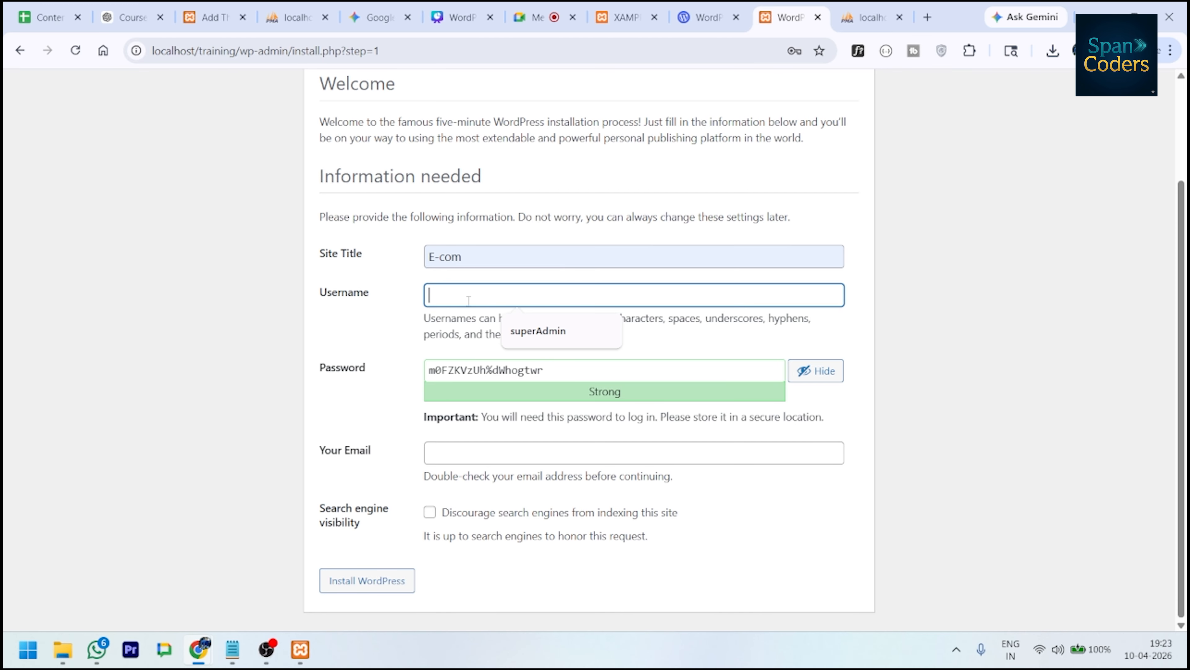
pyautogui.click(536, 330)
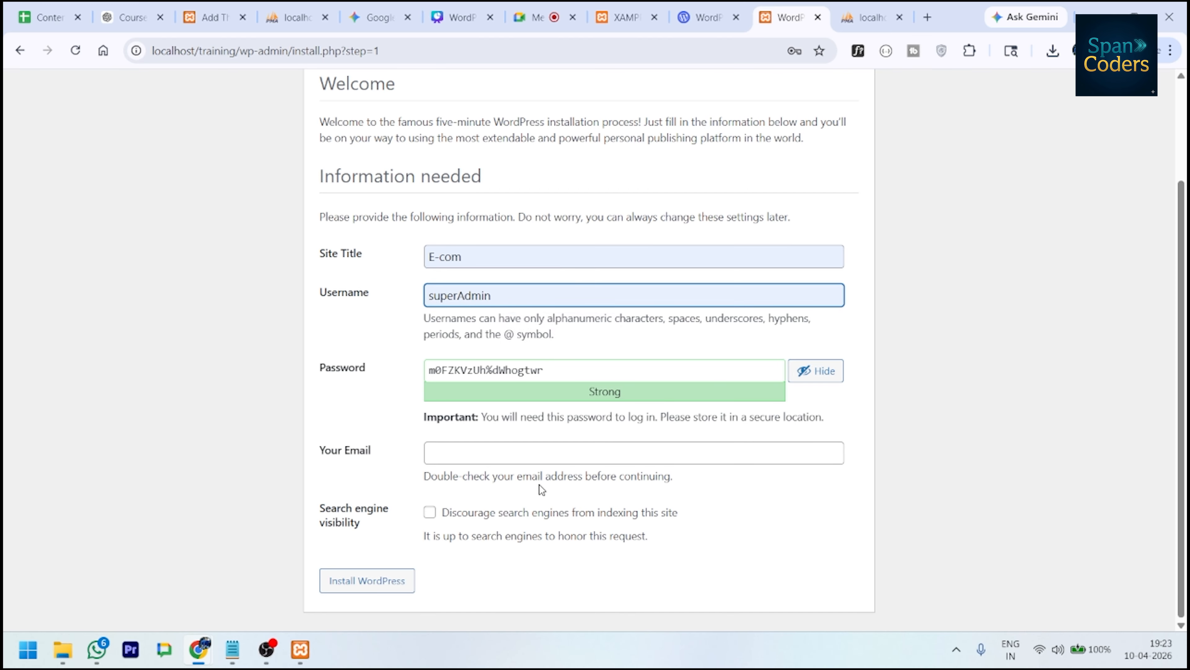
# - Fill the admin e-mail, tick Discourage search engines, and install WordPress
pyautogui.click(450, 451)
pyautogui.click(569, 489)
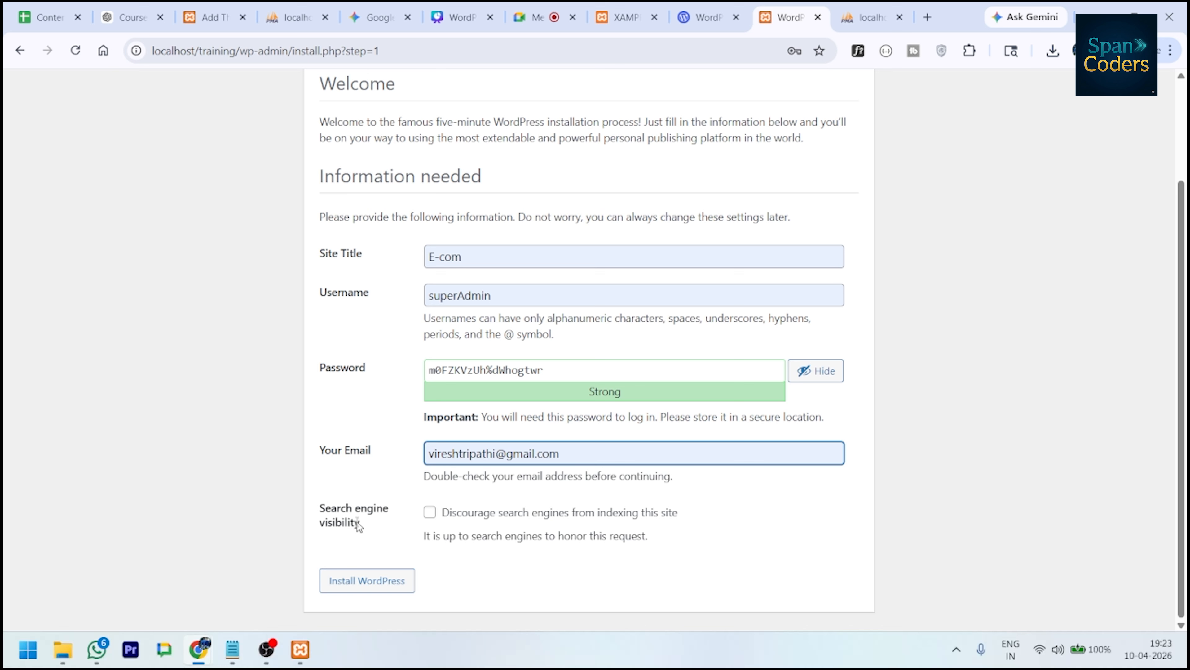
pyautogui.click(429, 512)
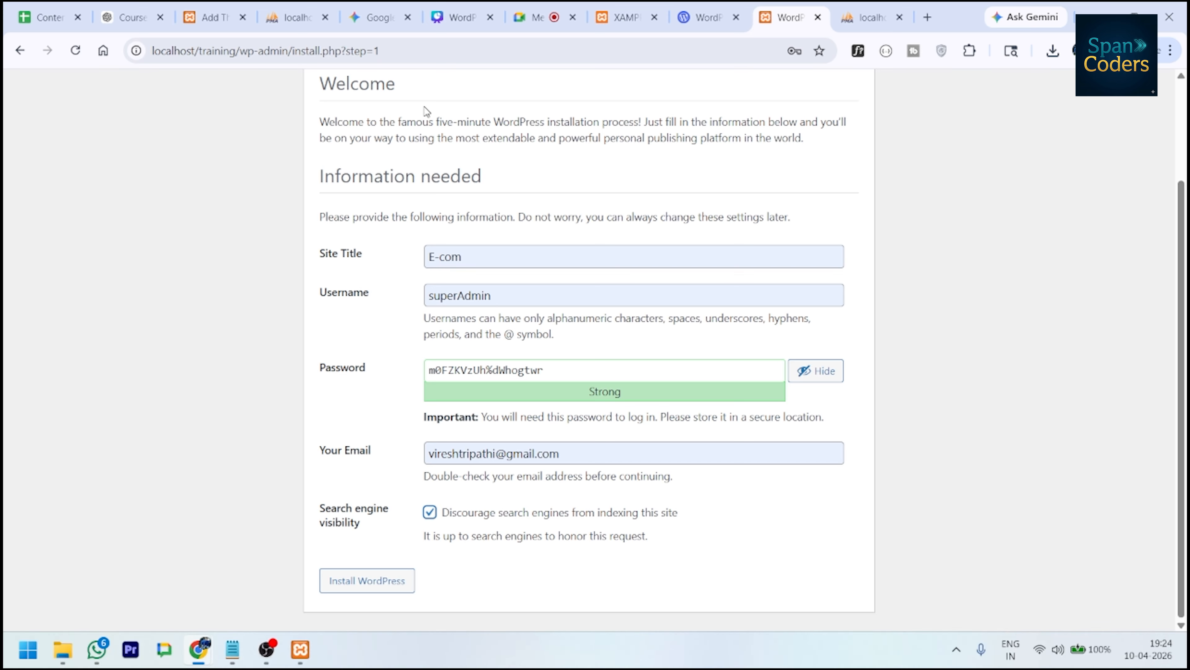
pyautogui.click(343, 584)
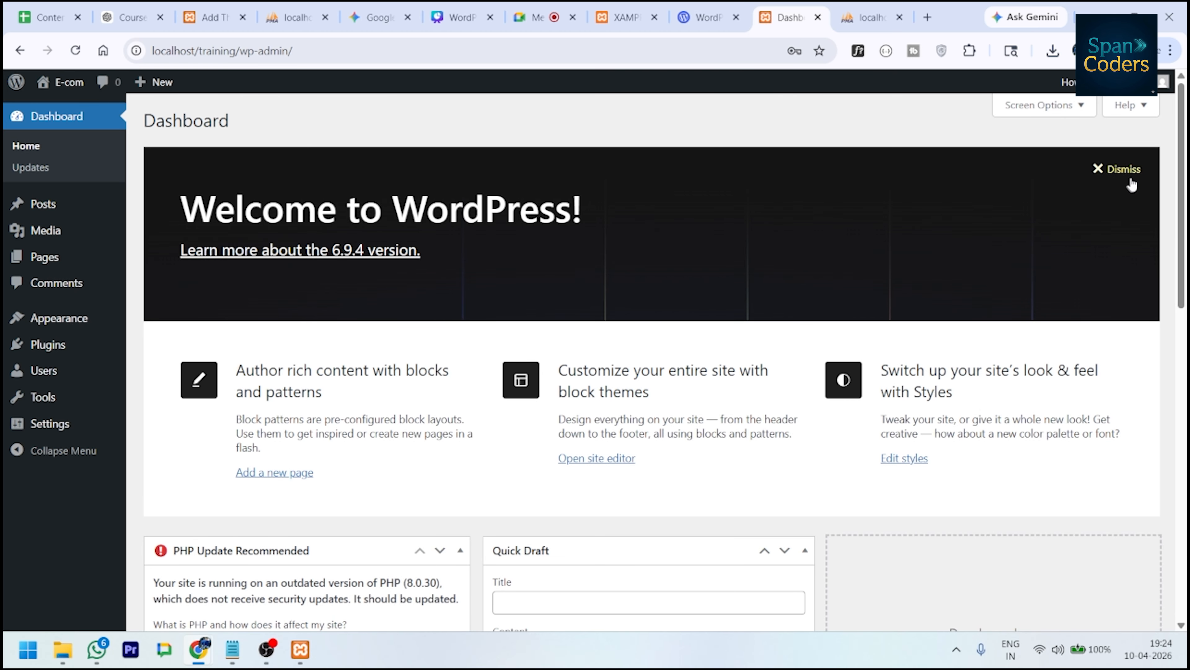
# - Dismiss the Welcome to WordPress panel on the E-com dashboard
pyautogui.click(1131, 185)
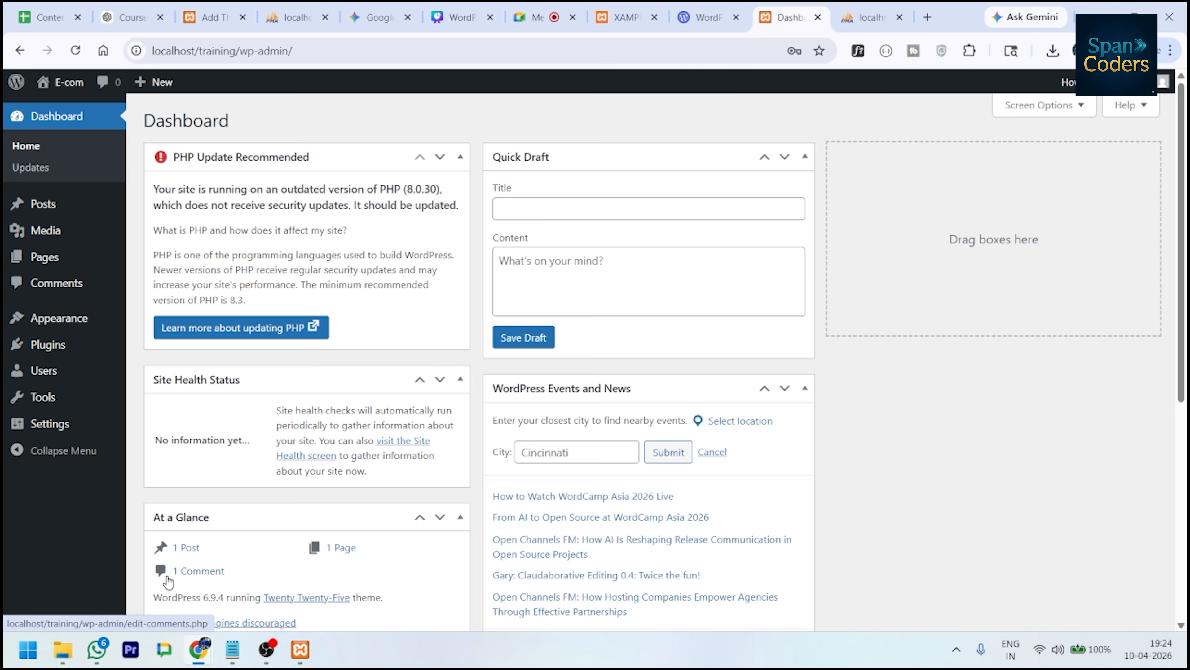
# - Reload phpMyAdmin and open the training database to check its 12 wp_ tables
pyautogui.click(867, 17)
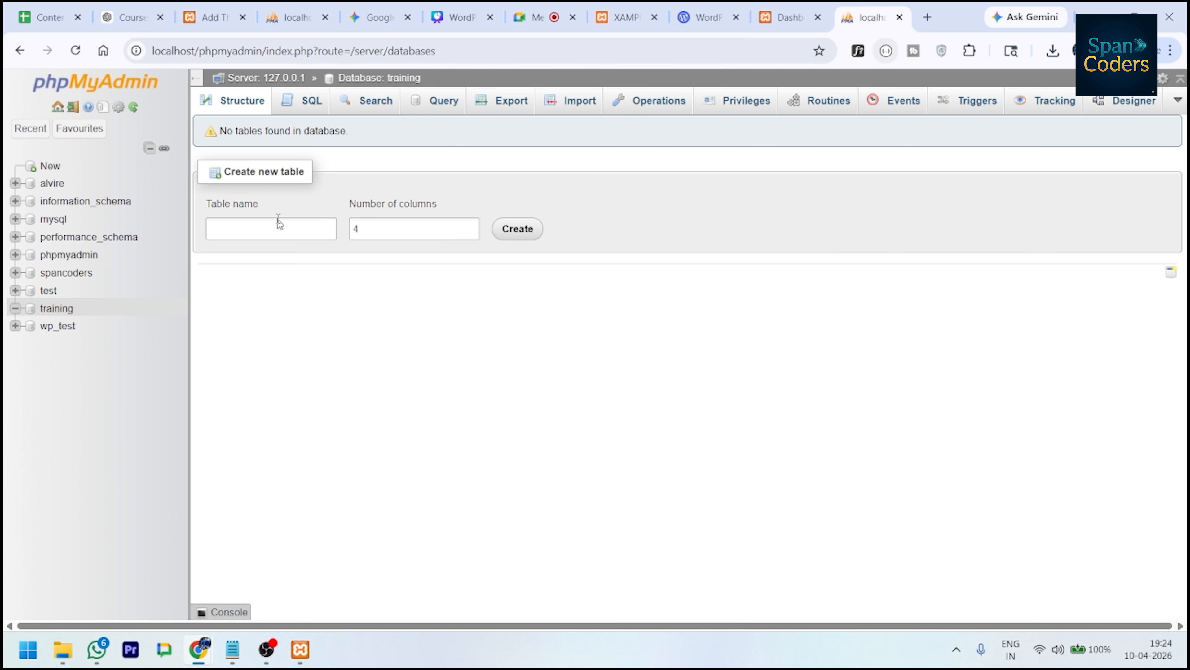
pyautogui.moveTo(219, 133); pyautogui.dragTo(291, 132)
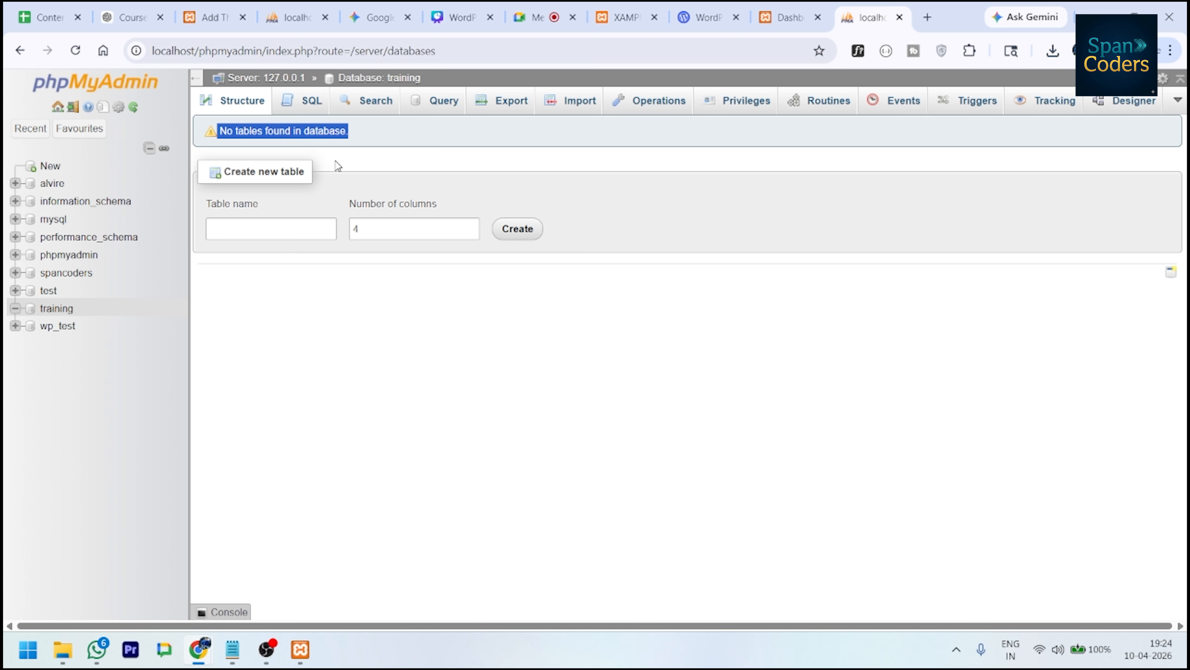
pyautogui.click(134, 107)
pyautogui.click(76, 52)
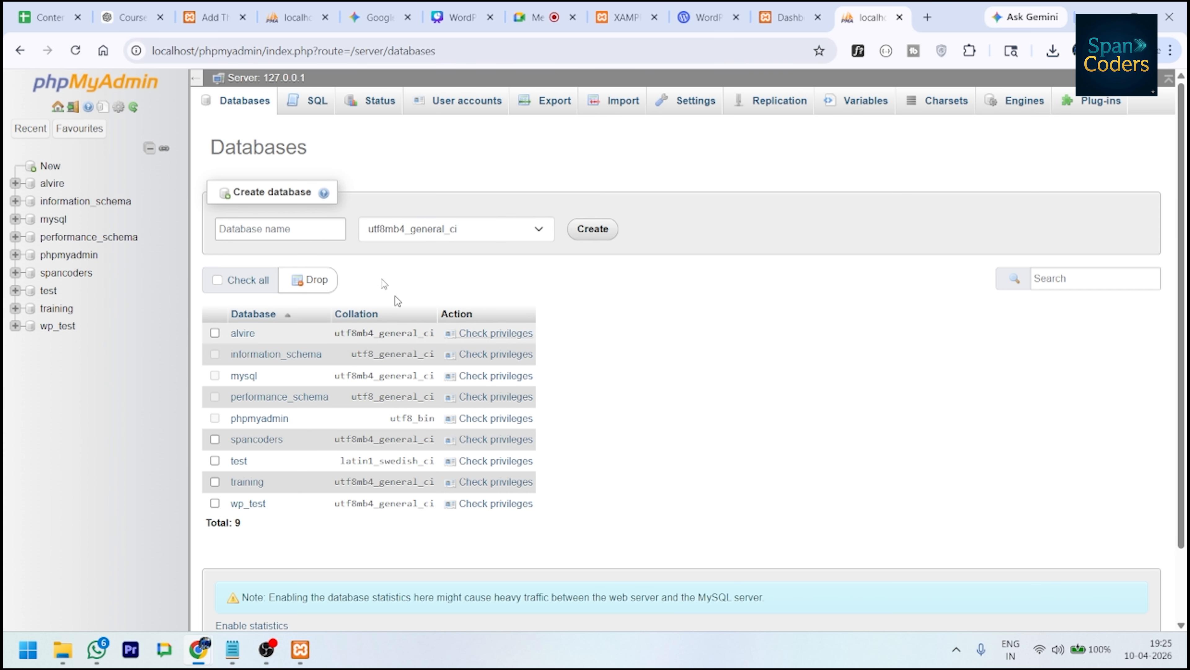
pyautogui.click(55, 309)
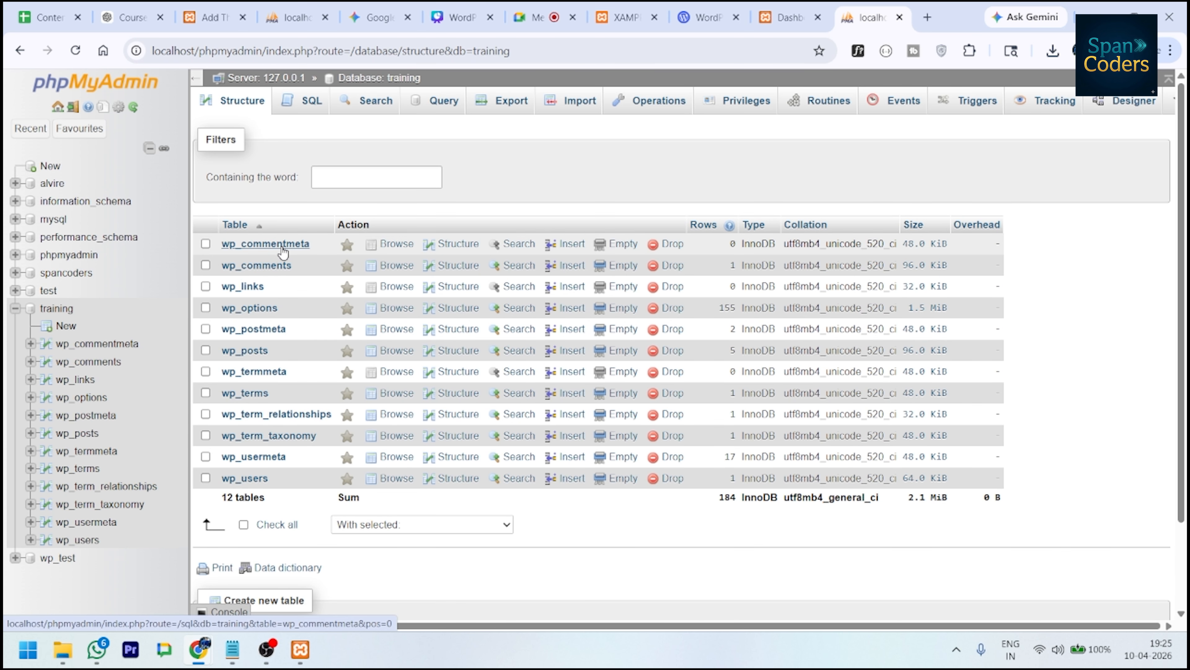
pyautogui.click(791, 16)
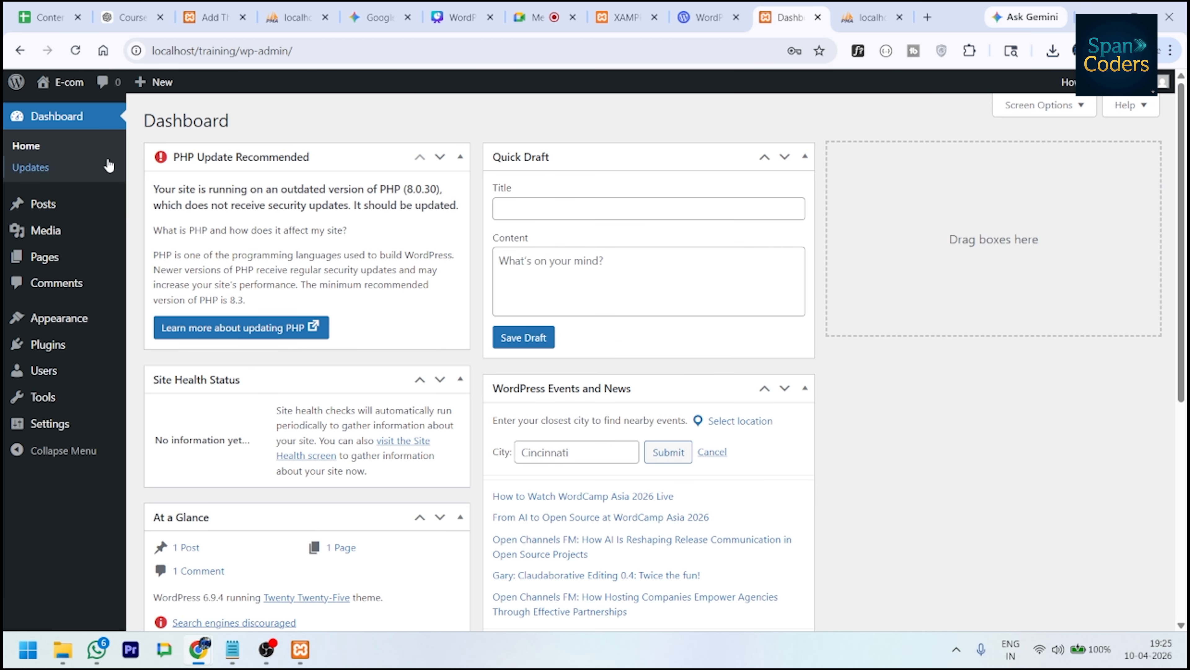
# - Visit the E-com front page via the admin bar and look over the Hello world! post
pyautogui.moveTo(61, 88)
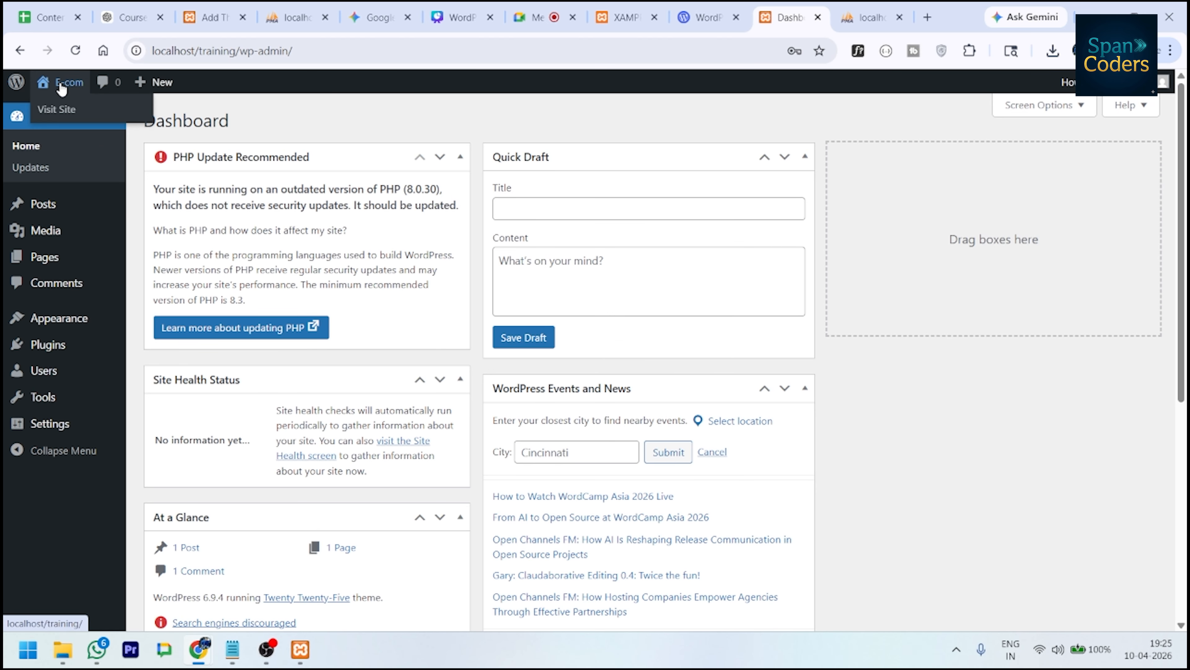
pyautogui.keyDown('ctrl'); pyautogui.click(66, 109); pyautogui.keyUp('ctrl')
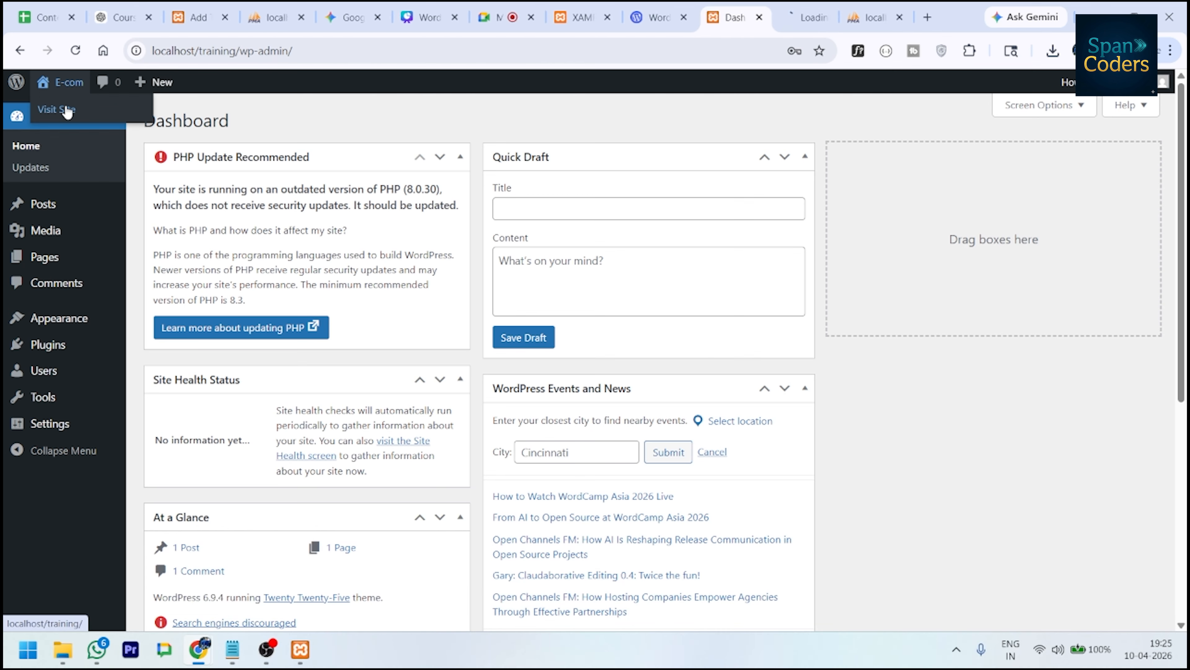
pyautogui.click(797, 17)
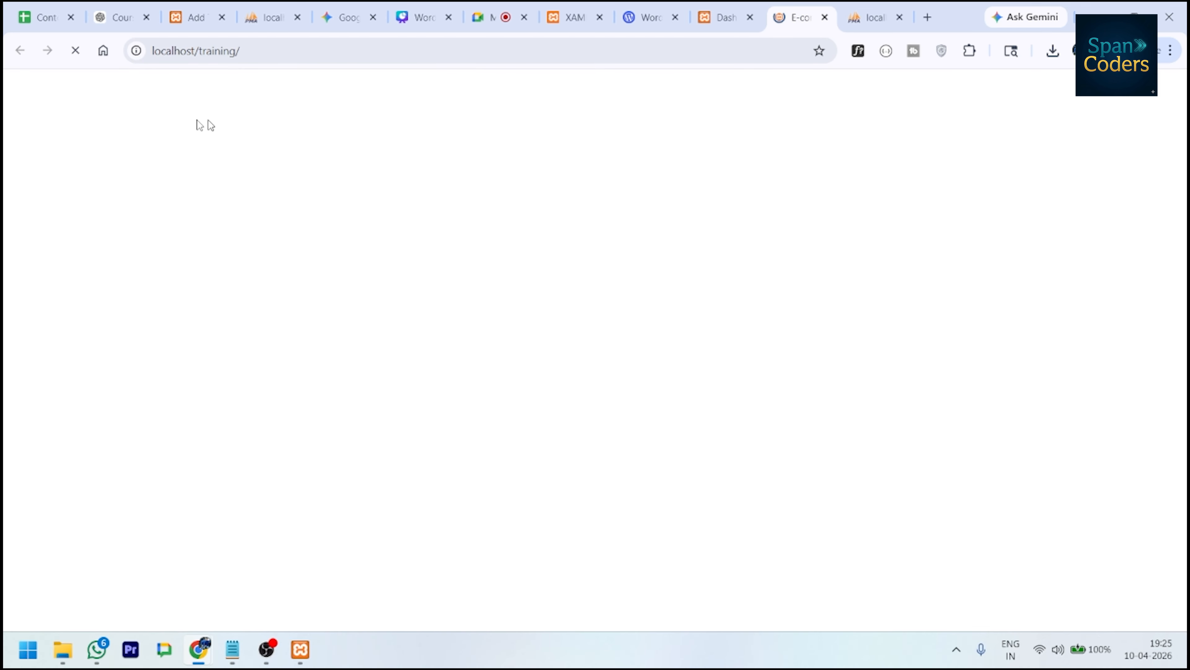
pyautogui.scroll(-5, 538, 291)
pyautogui.scroll(5, 539, 295)
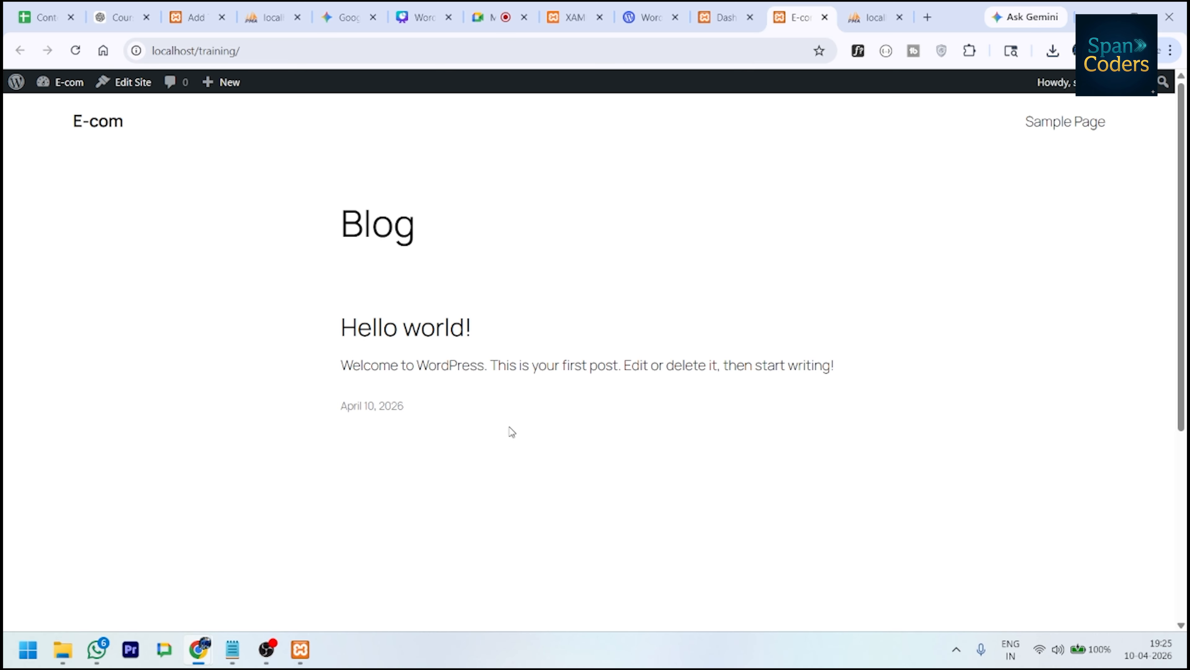
pyautogui.scroll(-5, 558, 418)
pyautogui.scroll(5, 562, 413)
pyautogui.scroll(-5, 484, 457)
pyautogui.scroll(5, 562, 422)
pyautogui.moveTo(496, 27)
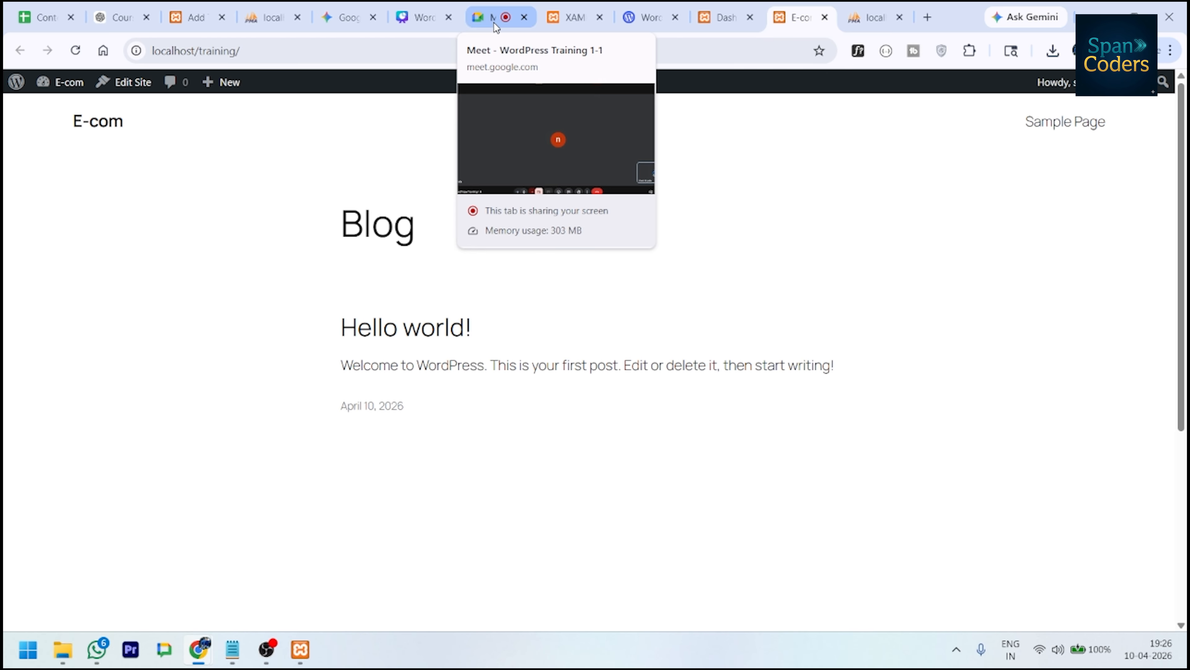
# - Stop screen sharing in the WordPress Training 1-1 Google Meet call
pyautogui.click(496, 26)
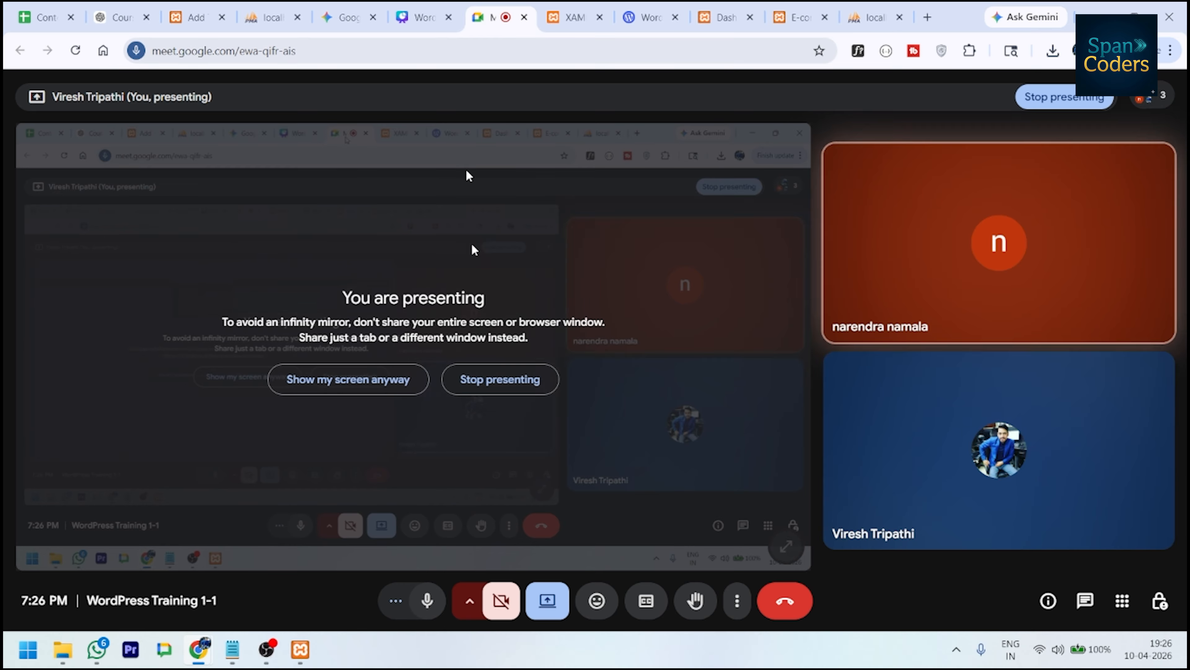
pyautogui.click(551, 600)
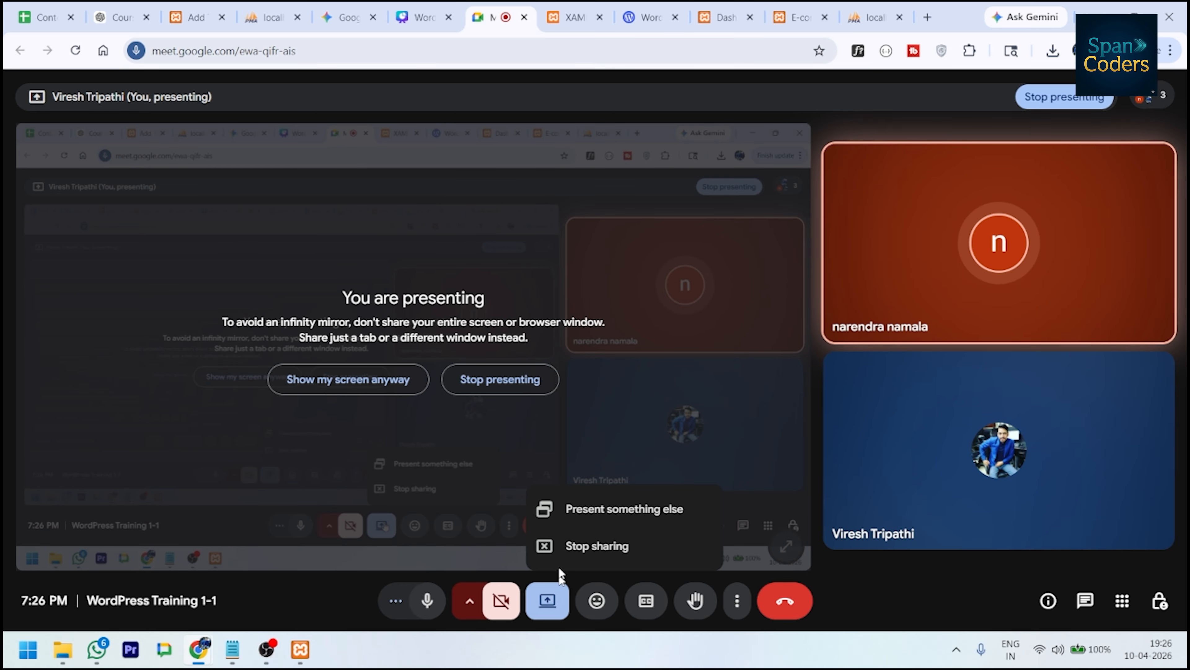
pyautogui.click(584, 549)
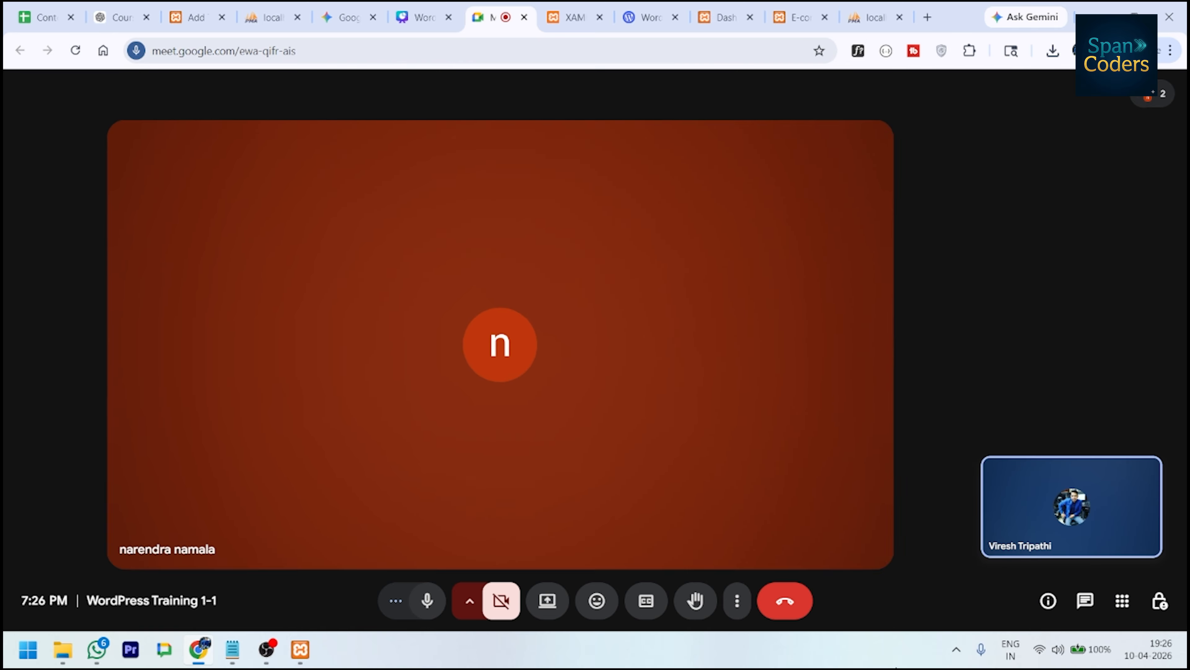